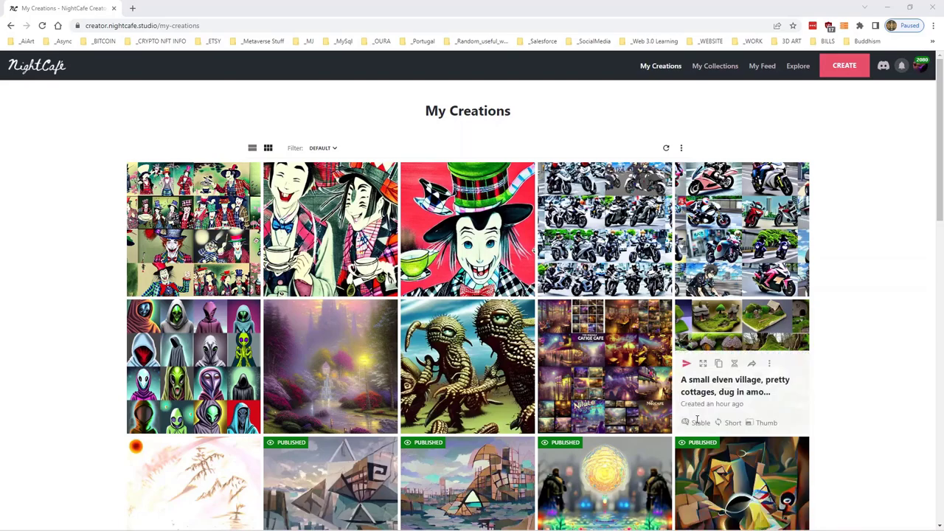
- Start a new creation, visit My Creations, then return to the creation-method choice page
{"action": "left_click", "coordinate": [847, 65]}
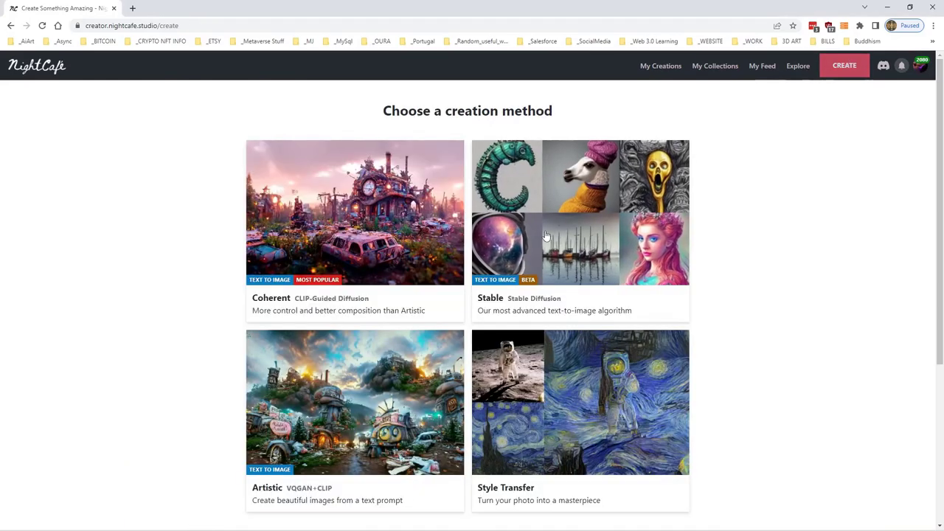
{"action": "mouse_move", "coordinate": [678, 519]}
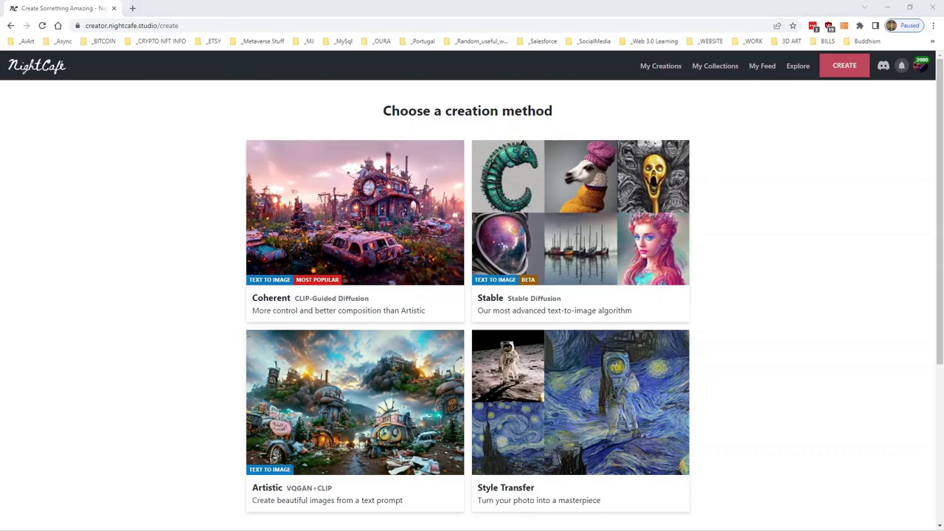
{"action": "left_click", "coordinate": [656, 66]}
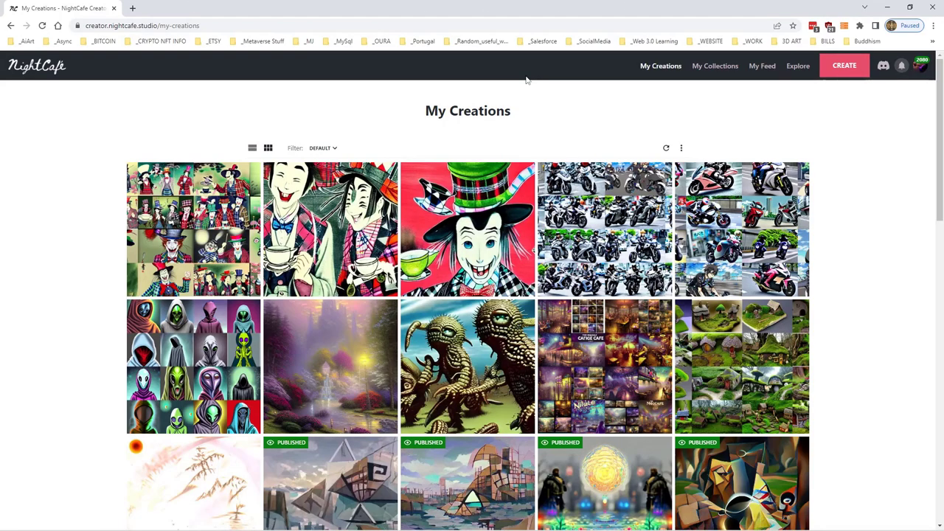
{"action": "left_click", "coordinate": [842, 71]}
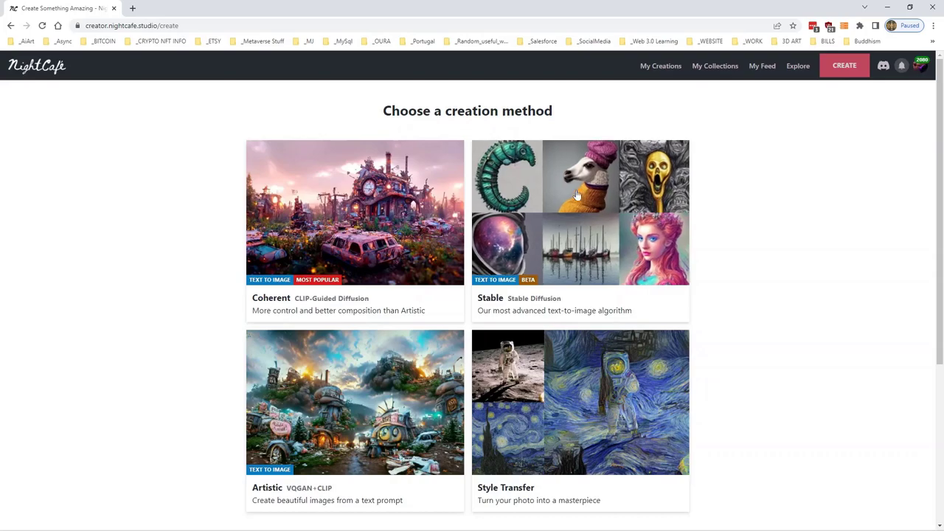
{"action": "left_click", "coordinate": [614, 211]}
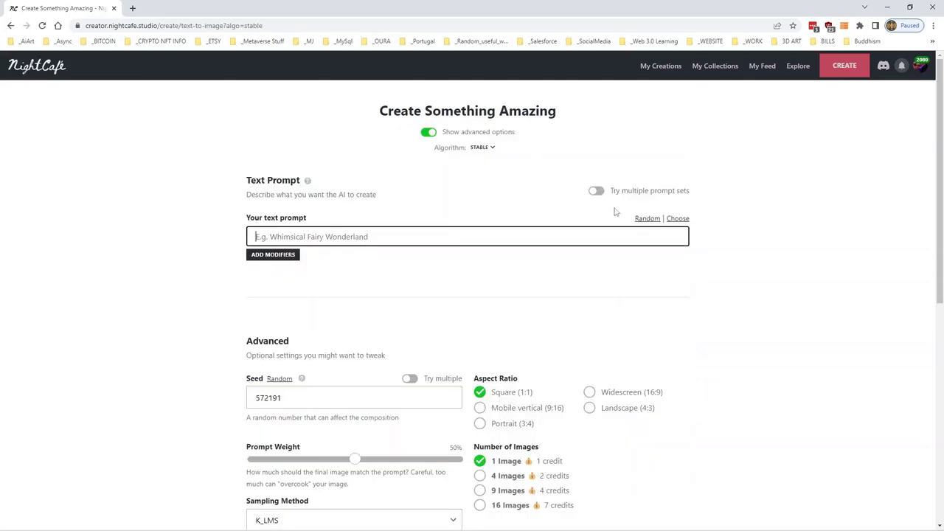
{"action": "middle_click", "coordinate": [702, 218]}
{"action": "scroll", "coordinate": [733, 205], "scroll_direction": "up", "scroll_amount": 5}
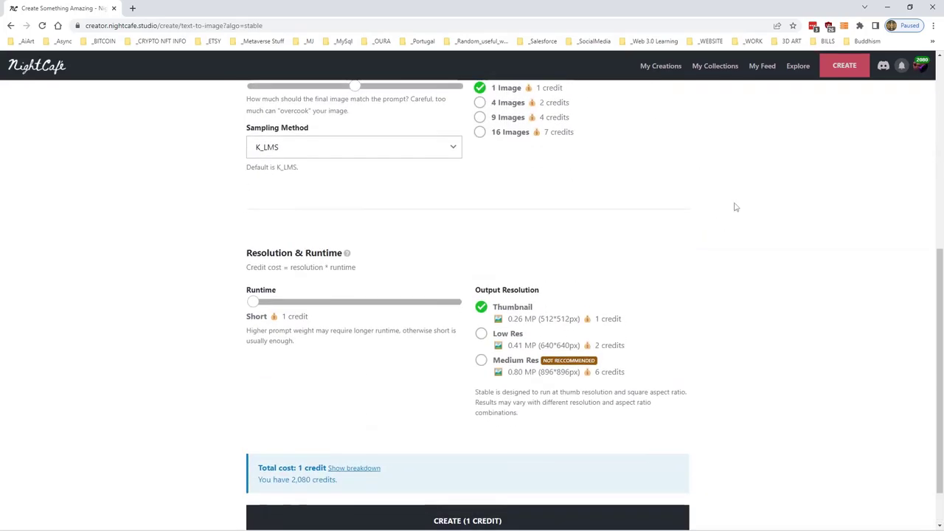
{"action": "scroll", "coordinate": [745, 194], "scroll_direction": "down", "scroll_amount": 1}
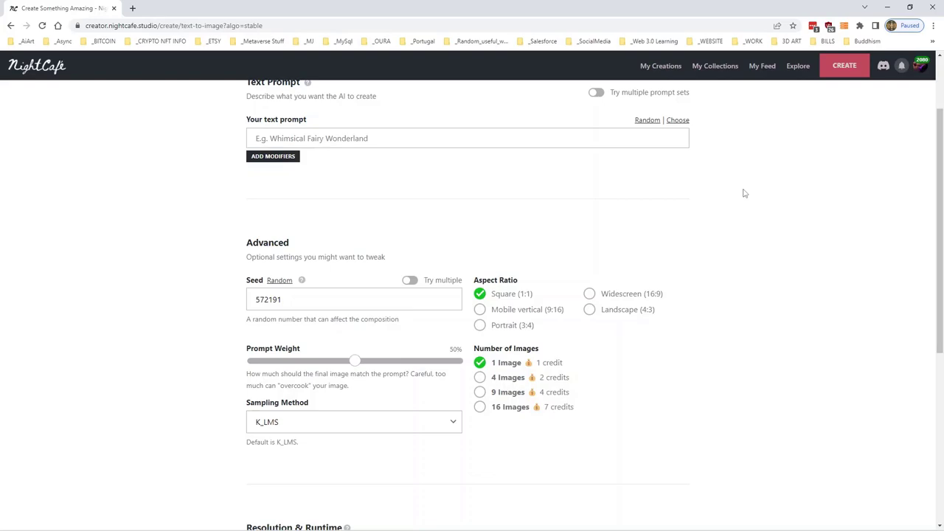
{"action": "scroll", "coordinate": [745, 193], "scroll_direction": "up", "scroll_amount": 1}
{"action": "scroll", "coordinate": [745, 193], "scroll_direction": "down", "scroll_amount": 2}
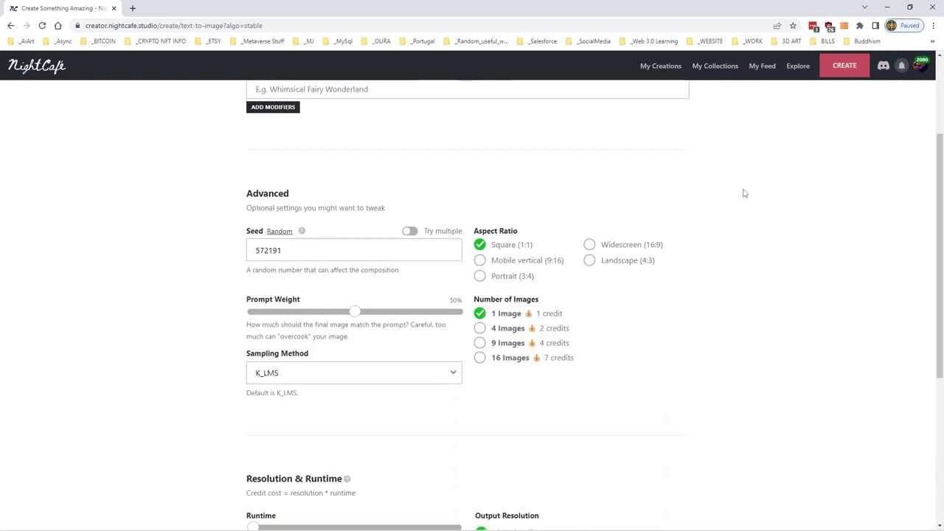
{"action": "scroll", "coordinate": [745, 193], "scroll_direction": "up", "scroll_amount": 2}
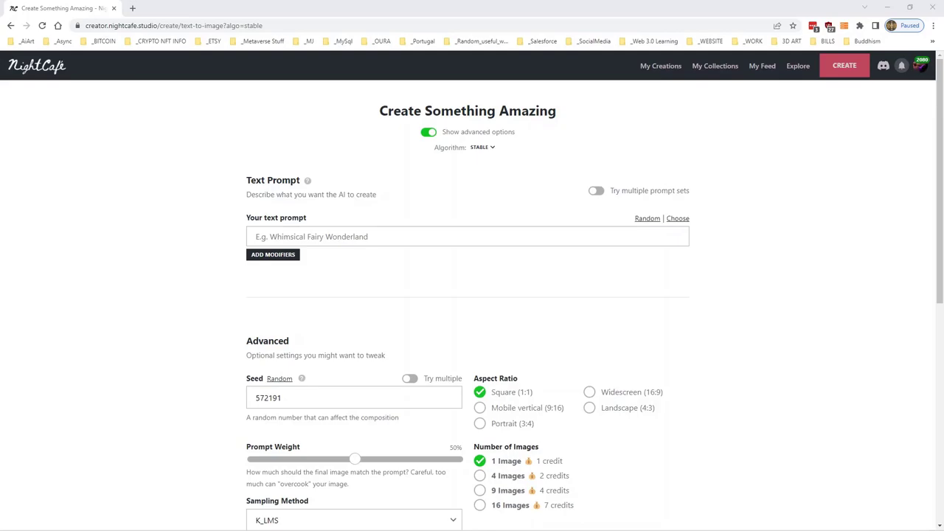
{"action": "left_click", "coordinate": [337, 233]}
{"action": "scroll", "coordinate": [604, 259], "scroll_direction": "down", "scroll_amount": 5}
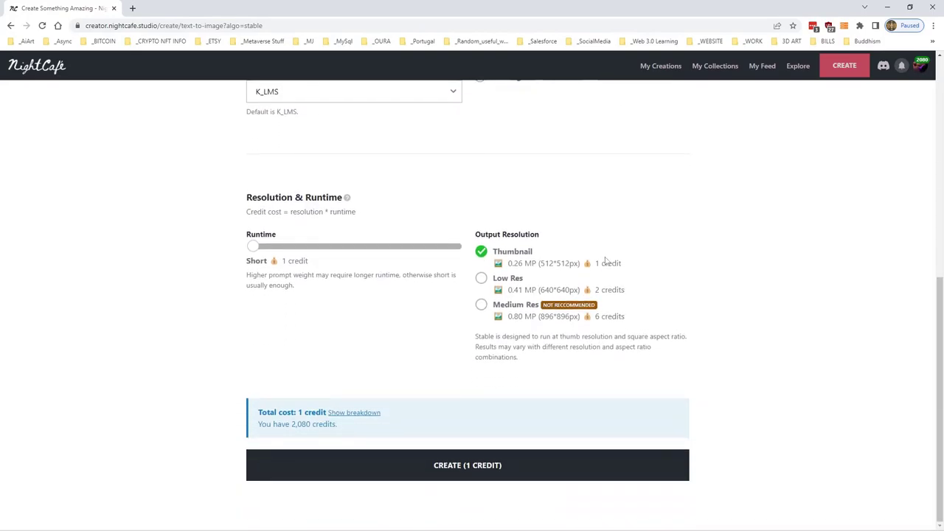
{"action": "scroll", "coordinate": [608, 258], "scroll_direction": "up", "scroll_amount": 5}
{"action": "scroll", "coordinate": [609, 258], "scroll_direction": "up", "scroll_amount": 1}
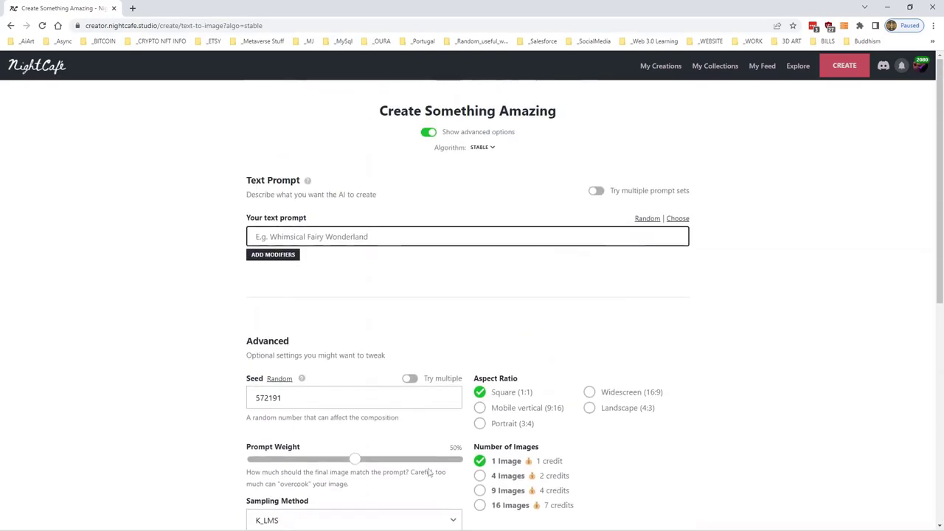
{"action": "left_click", "coordinate": [430, 135]}
{"action": "left_click", "coordinate": [430, 135]}
{"action": "left_click", "coordinate": [430, 135]}
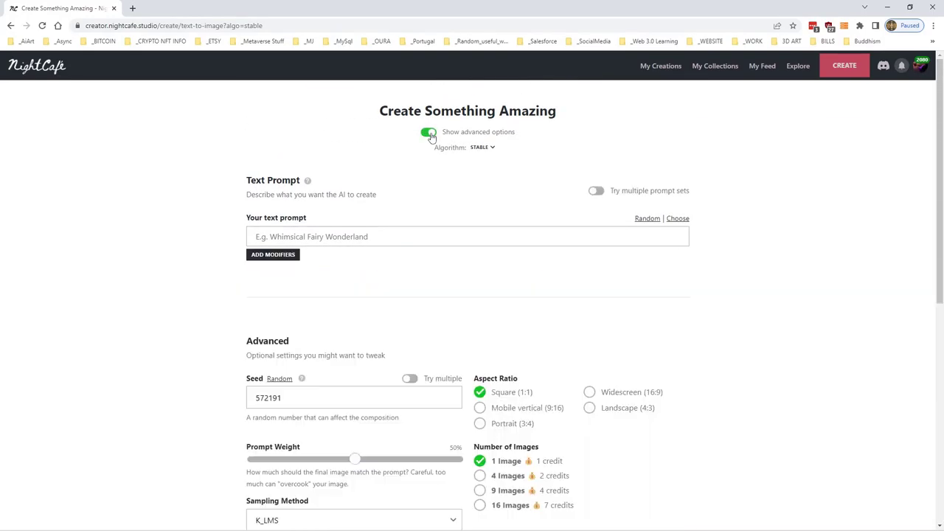
{"action": "left_click", "coordinate": [485, 149]}
{"action": "left_click", "coordinate": [487, 149]}
{"action": "left_click", "coordinate": [470, 147]}
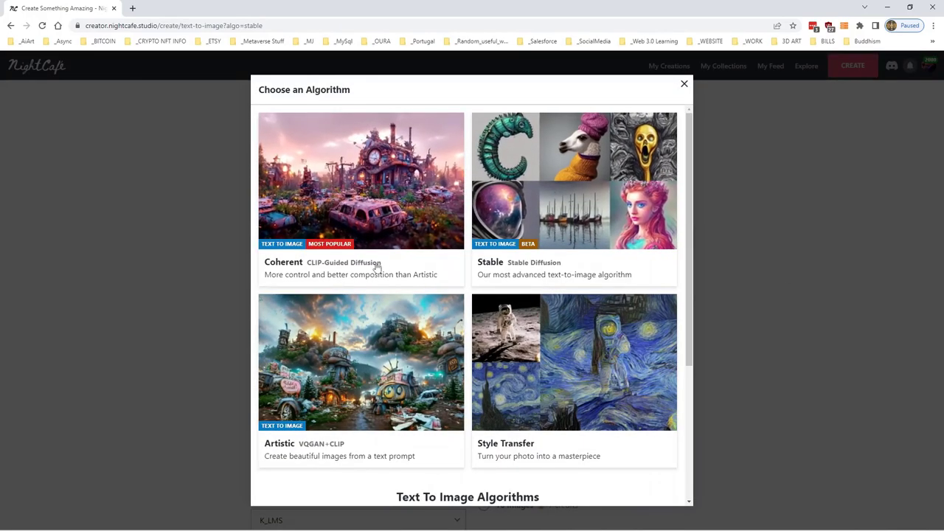
{"action": "left_click", "coordinate": [548, 151]}
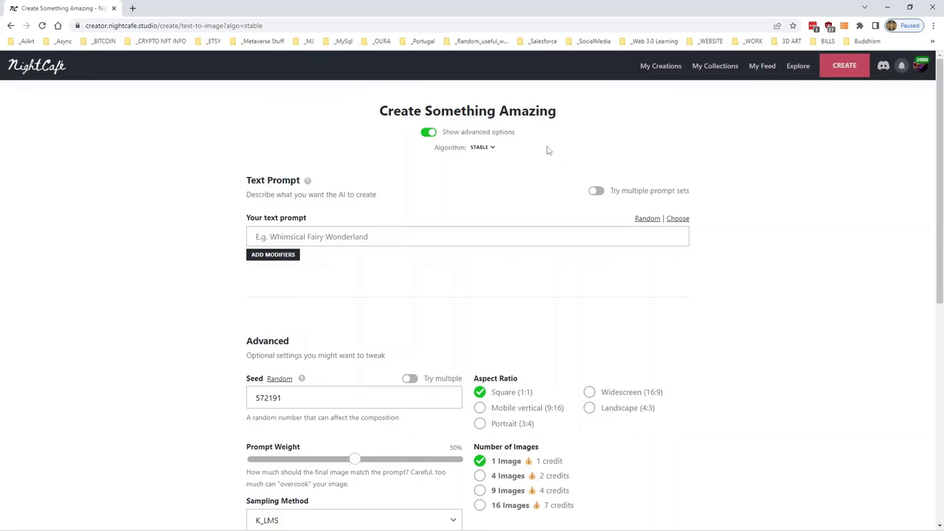
{"action": "left_click", "coordinate": [330, 237]}
{"action": "left_click", "coordinate": [281, 257]}
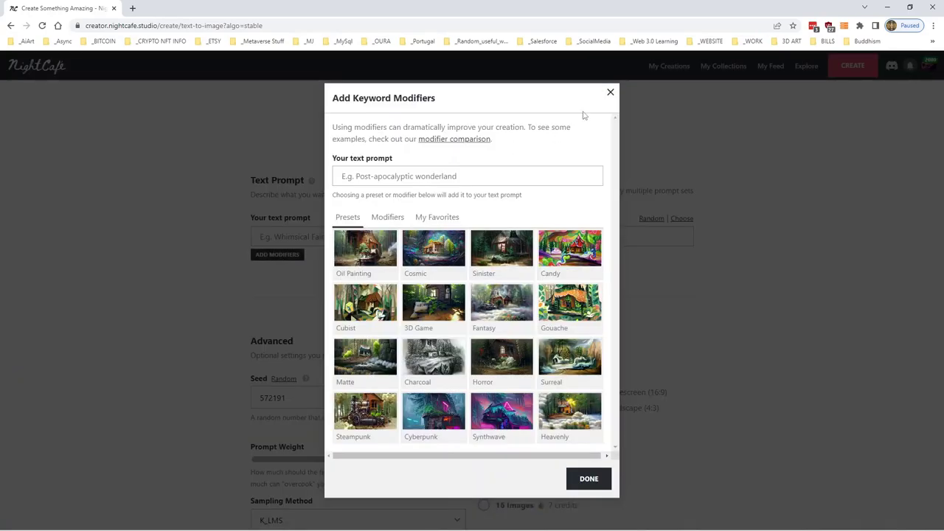
{"action": "left_click", "coordinate": [609, 95]}
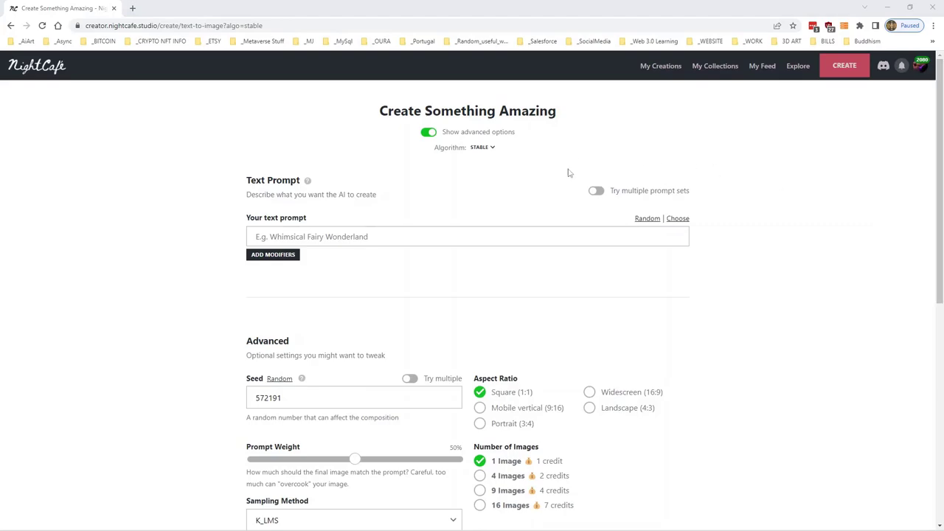
- Paste the castle-in-a-forest matte painting prompt into the text prompt
{"action": "left_click", "coordinate": [325, 237]}
{"action": "type", "text": "a painting of a castle in the middle of a forest, a detailed matte painting by senior environment artist, cgsociety, gothic art, matte painting, rendered in unreal engine, artstation"}
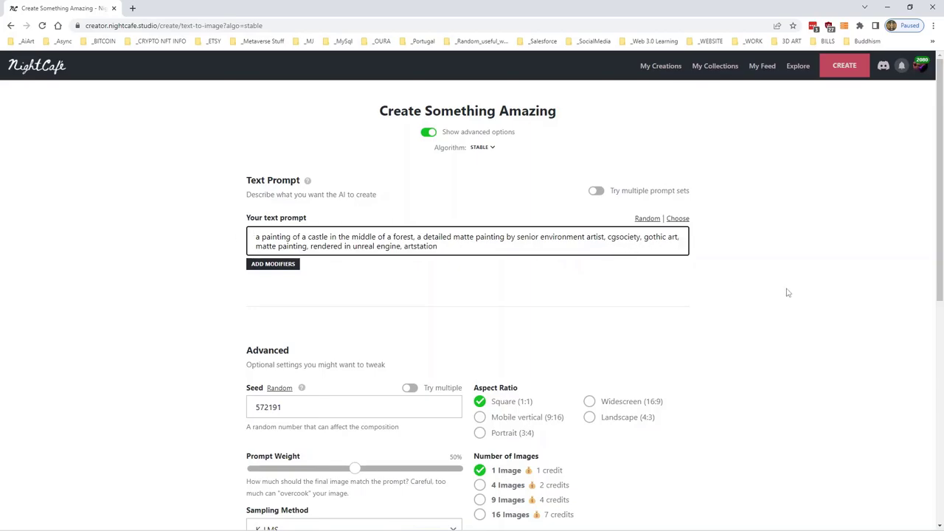
{"action": "scroll", "coordinate": [790, 240], "scroll_direction": "down", "scroll_amount": 2}
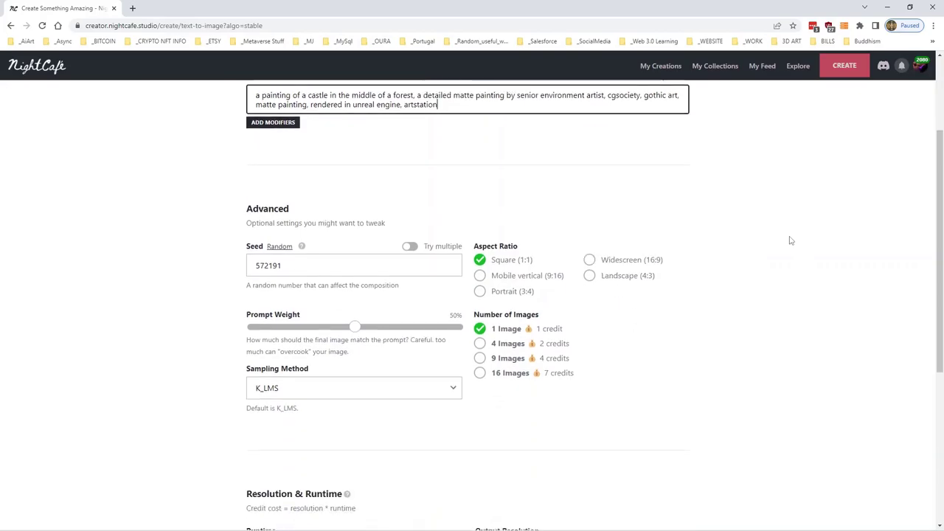
{"action": "scroll", "coordinate": [645, 215], "scroll_direction": "up", "scroll_amount": 1}
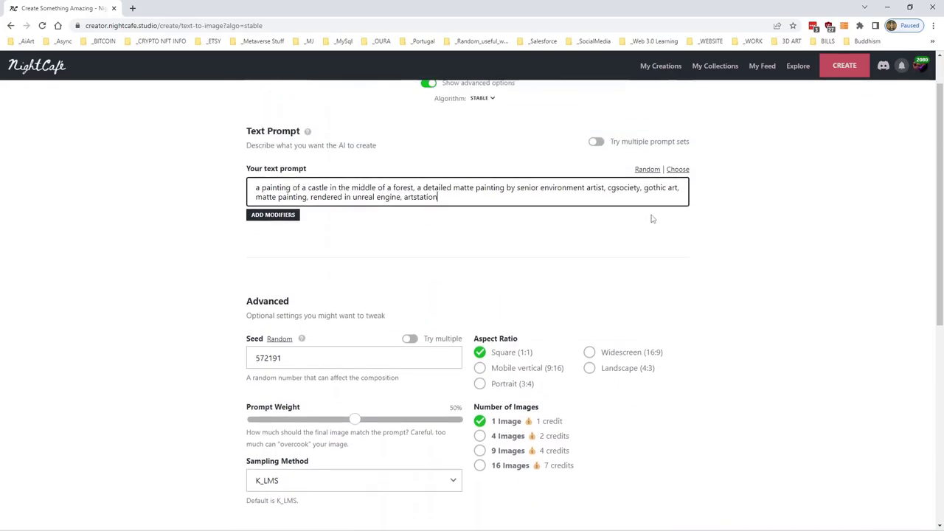
{"action": "scroll", "coordinate": [634, 218], "scroll_direction": "down", "scroll_amount": 1}
- Replace the Seed value with 92773117
{"action": "left_click", "coordinate": [293, 259]}
{"action": "key", "text": "ctrl+a"}
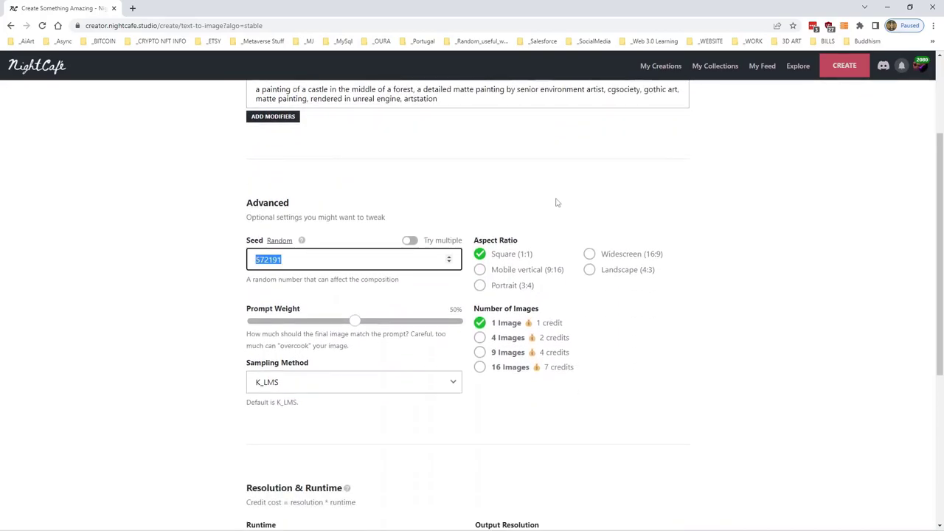
{"action": "scroll", "coordinate": [557, 200], "scroll_direction": "up", "scroll_amount": 2}
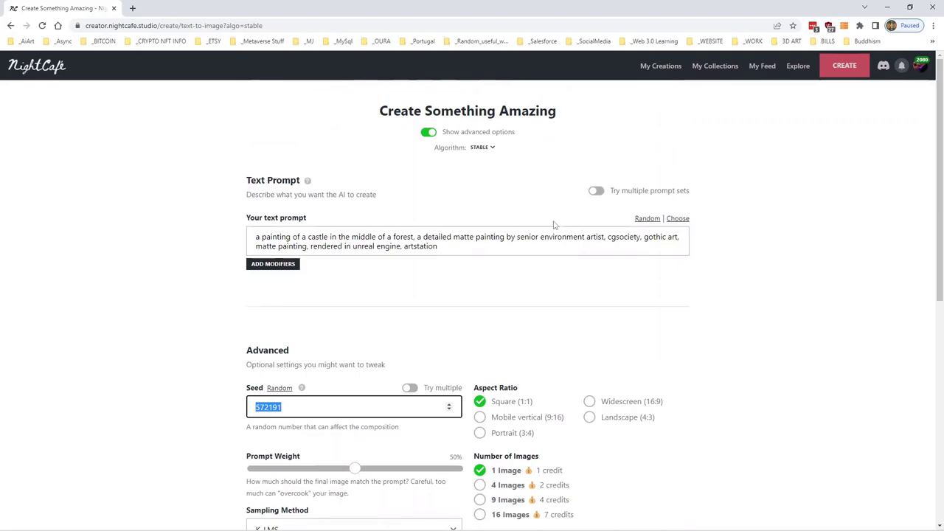
{"action": "key", "text": "alt+Tab"}
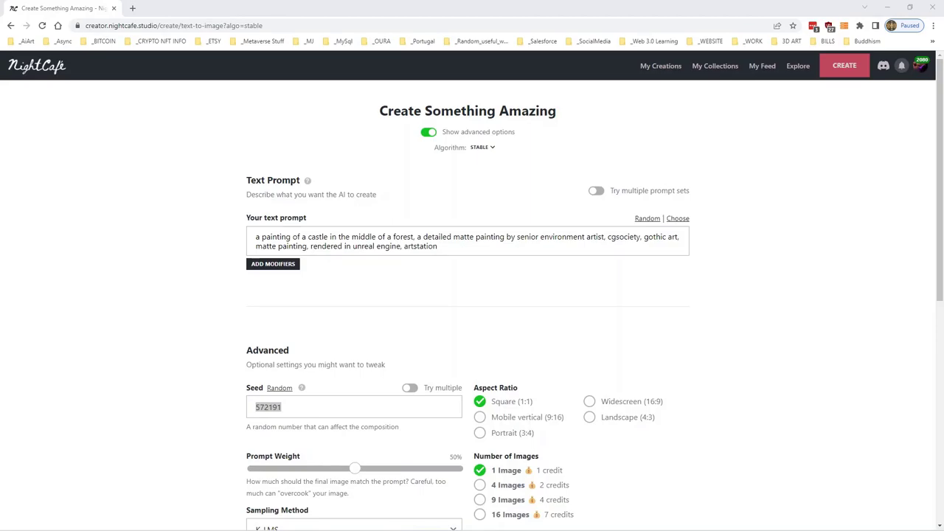
{"action": "key", "text": "alt+Tab"}
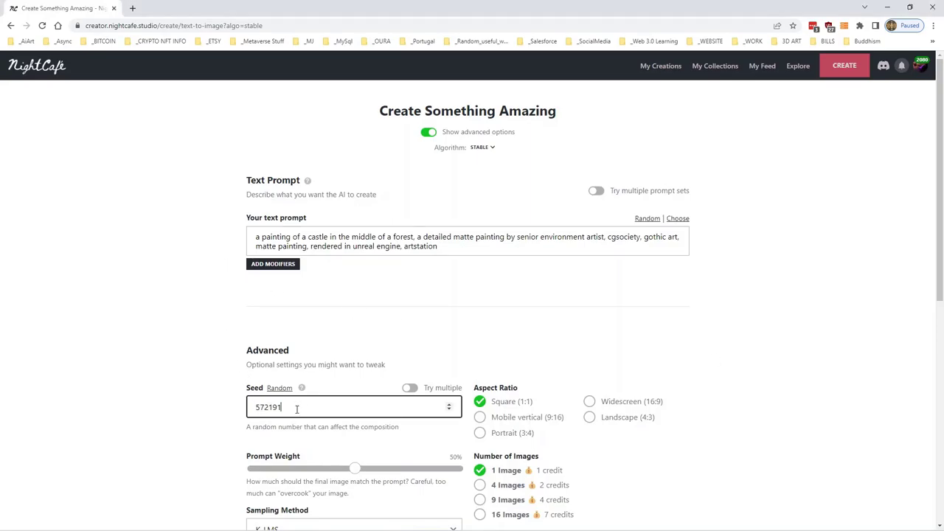
{"action": "type", "text": "92773117"}
{"action": "scroll", "coordinate": [199, 377], "scroll_direction": "down", "scroll_amount": 1}
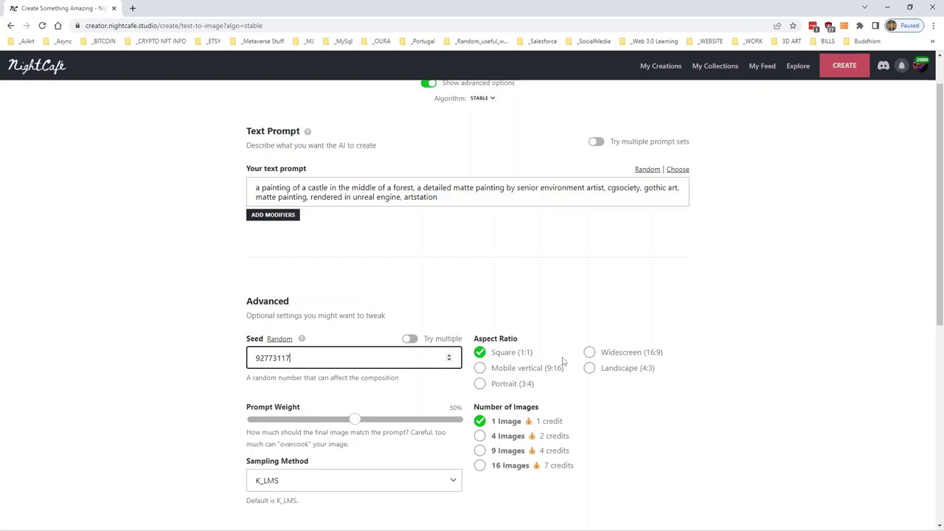
- Set the aspect ratio to Widescreen (16:9) and the batch size to 16 images
{"action": "left_click", "coordinate": [590, 354]}
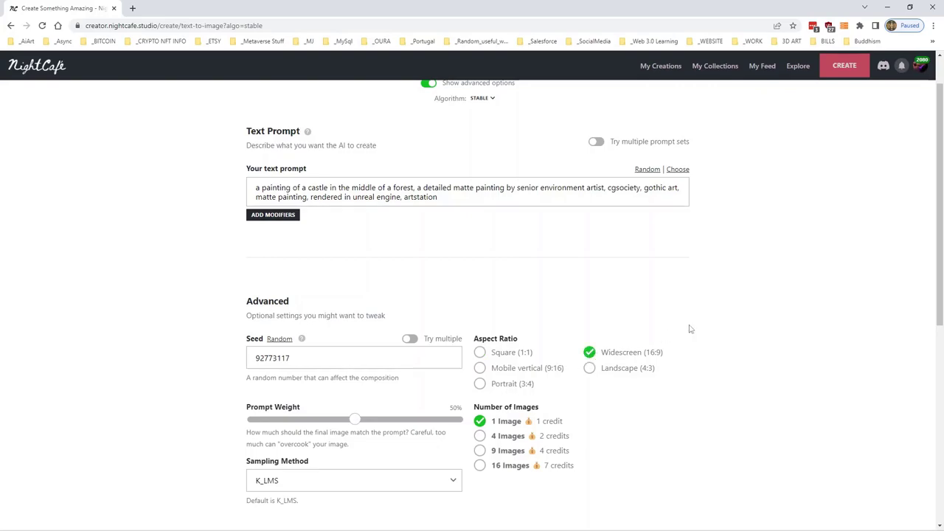
{"action": "scroll", "coordinate": [687, 328], "scroll_direction": "down", "scroll_amount": 2}
{"action": "left_click", "coordinate": [480, 318]}
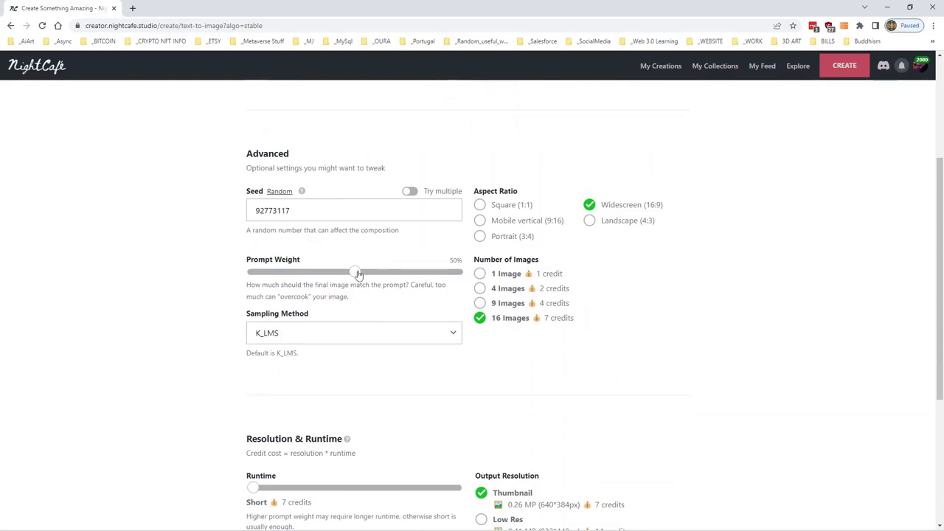
{"action": "scroll", "coordinate": [554, 335], "scroll_direction": "up", "scroll_amount": 1}
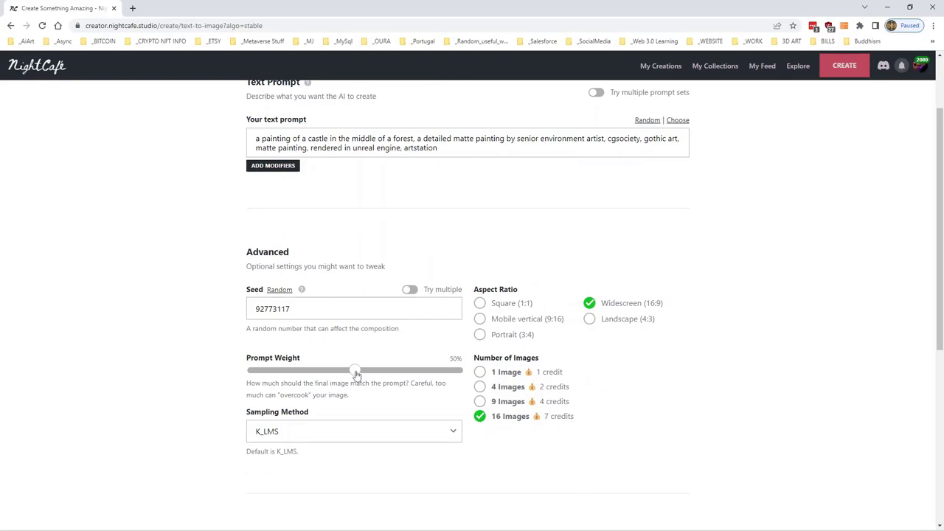
- Raise the Prompt Weight to 100% and open the Sampling Method list
{"action": "left_click_drag", "start_coordinate": [354, 370], "coordinate": [486, 378]}
{"action": "left_click_drag", "start_coordinate": [437, 144], "coordinate": [227, 144]}
{"action": "left_click", "coordinate": [752, 237]}
{"action": "scroll", "coordinate": [724, 291], "scroll_direction": "down", "scroll_amount": 2}
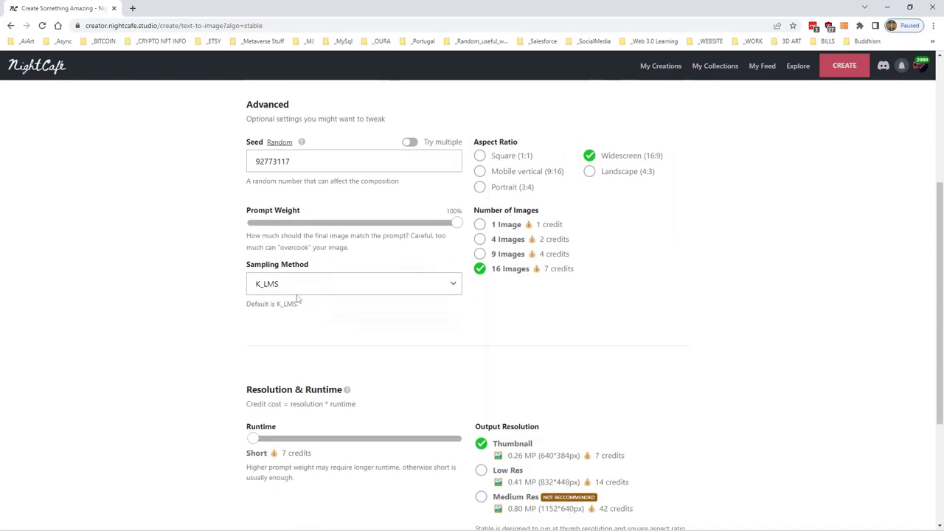
{"action": "left_click", "coordinate": [410, 289]}
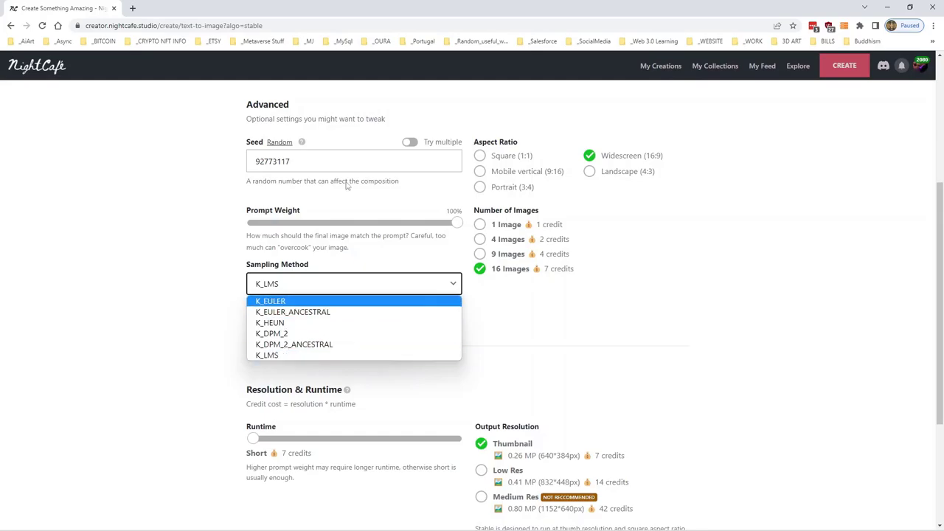
- Keep K_LMS as the sampling method and step the seed up to 92773118
{"action": "left_click", "coordinate": [298, 322]}
{"action": "left_click", "coordinate": [339, 288]}
{"action": "left_click", "coordinate": [312, 356]}
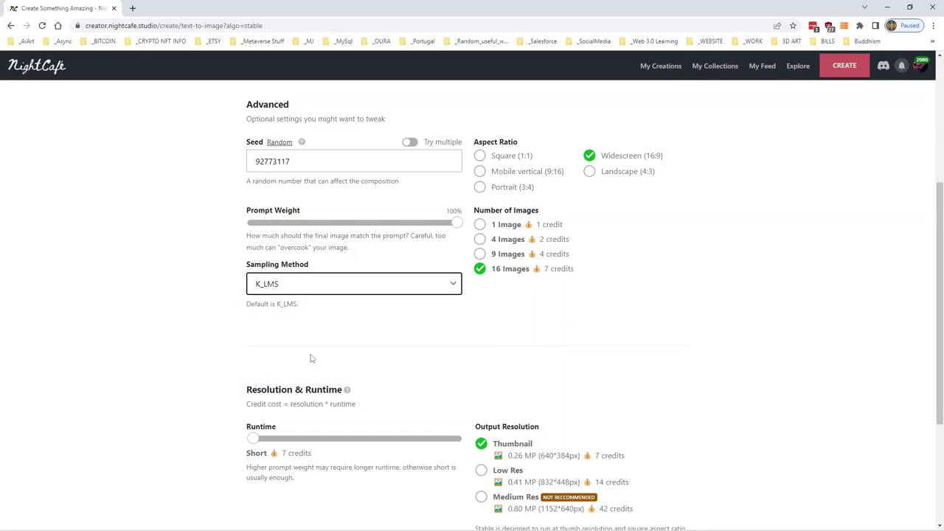
{"action": "left_click", "coordinate": [328, 160]}
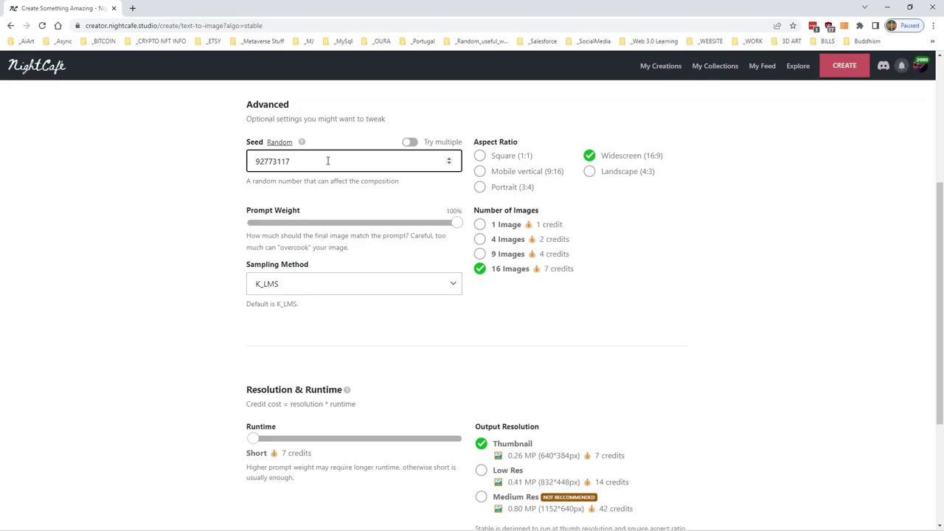
{"action": "scroll", "coordinate": [328, 160], "scroll_direction": "up", "scroll_amount": 4}
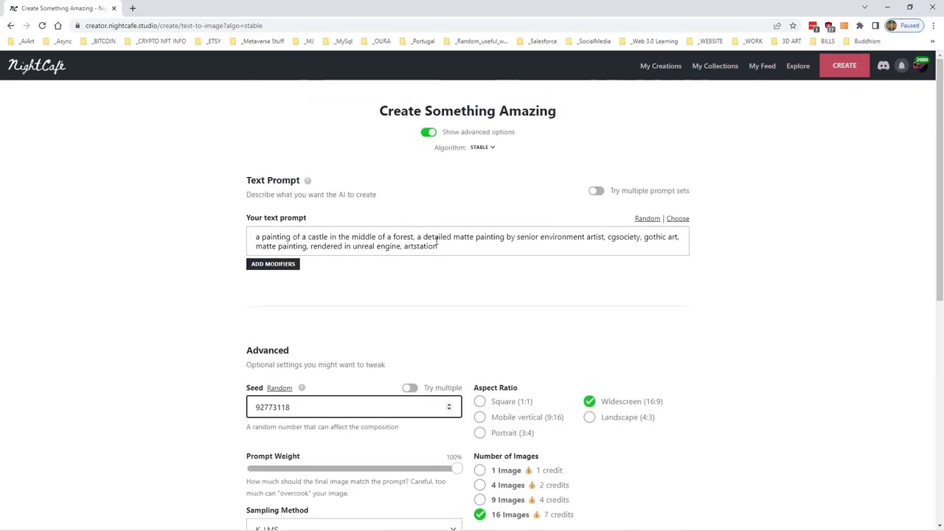
- Select the prompt text and switch the batch to a single image
{"action": "left_click", "coordinate": [439, 246]}
{"action": "key", "text": "ctrl+a"}
{"action": "scroll", "coordinate": [148, 335], "scroll_direction": "down", "scroll_amount": 2}
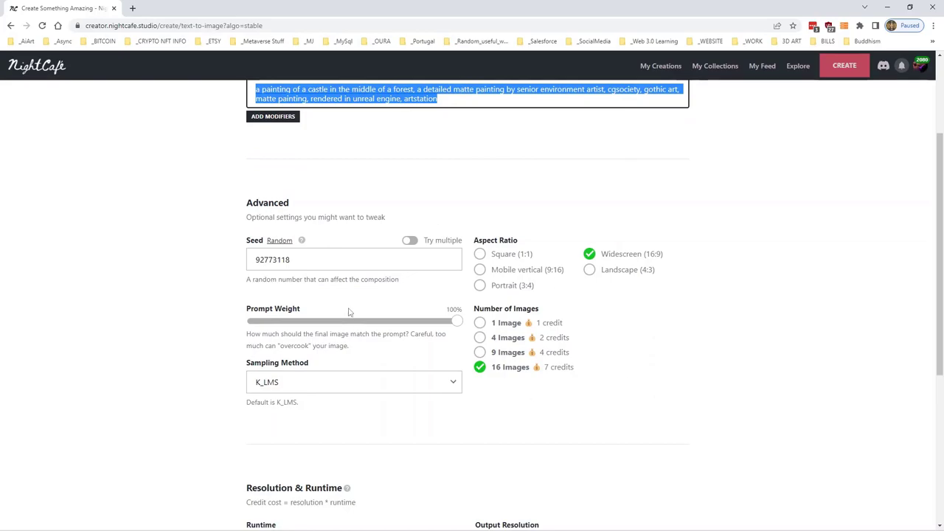
{"action": "left_click", "coordinate": [479, 324]}
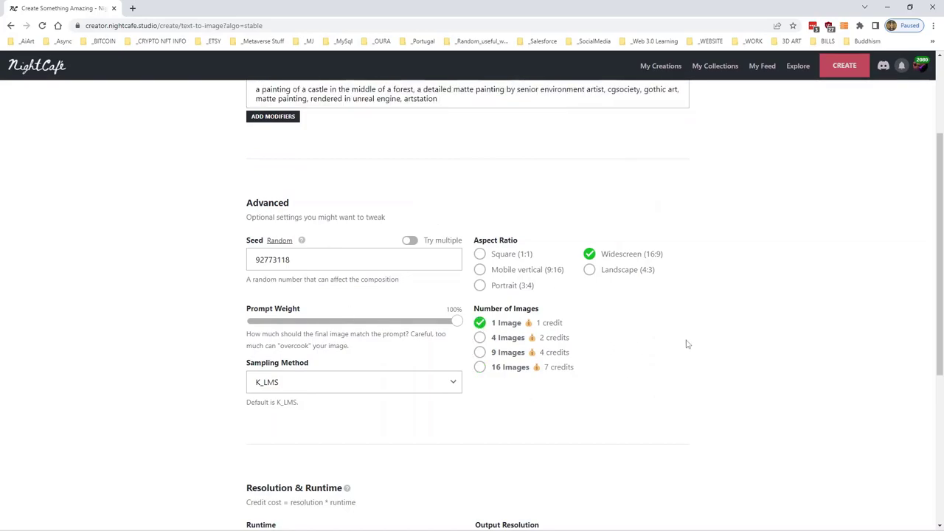
{"action": "scroll", "coordinate": [485, 208], "scroll_direction": "up", "scroll_amount": 1}
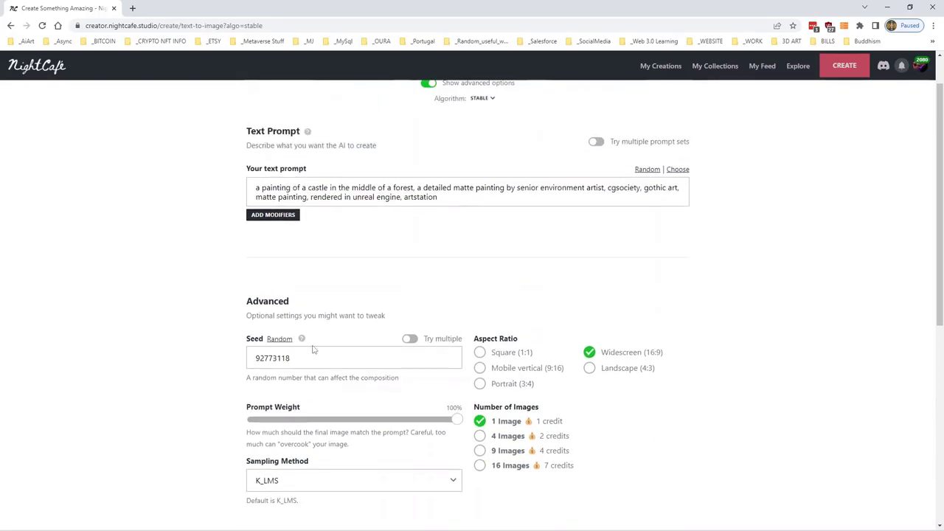
{"action": "scroll", "coordinate": [579, 355], "scroll_direction": "down", "scroll_amount": 1}
{"action": "scroll", "coordinate": [579, 354], "scroll_direction": "down", "scroll_amount": 1}
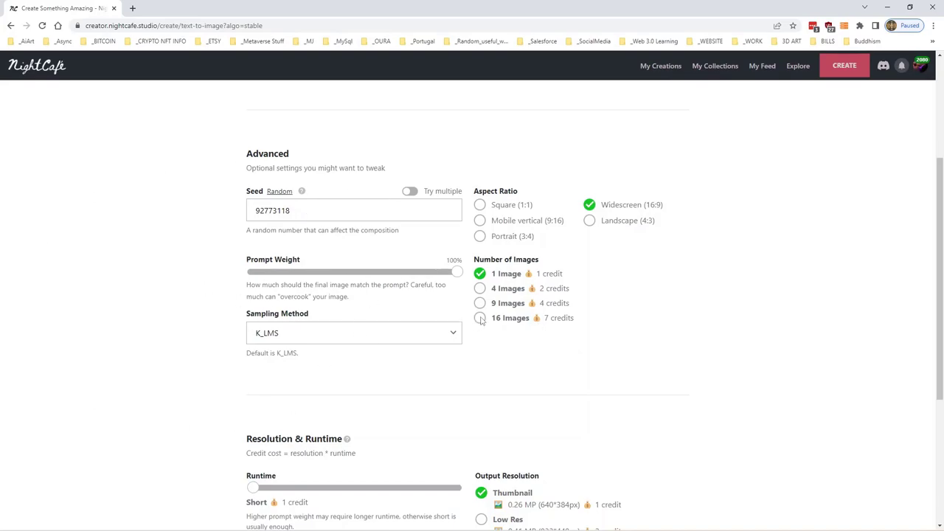
- Choose 16 images and try Medium and Long runtimes before returning to Short
{"action": "left_click", "coordinate": [480, 319]}
{"action": "scroll", "coordinate": [681, 287], "scroll_direction": "down", "scroll_amount": 3}
{"action": "scroll", "coordinate": [682, 287], "scroll_direction": "up", "scroll_amount": 1}
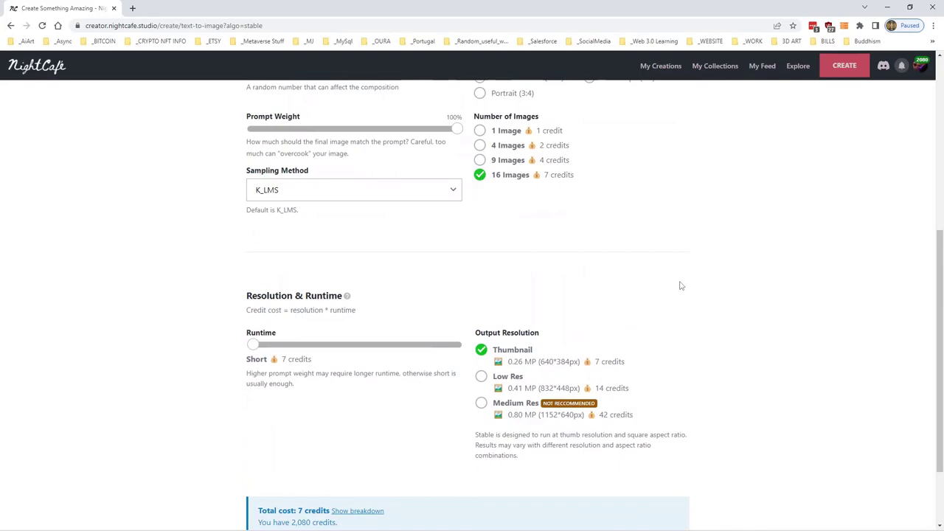
{"action": "left_click_drag", "start_coordinate": [259, 346], "coordinate": [229, 352]}
{"action": "left_click_drag", "start_coordinate": [259, 347], "coordinate": [228, 354]}
{"action": "left_click", "coordinate": [457, 347]}
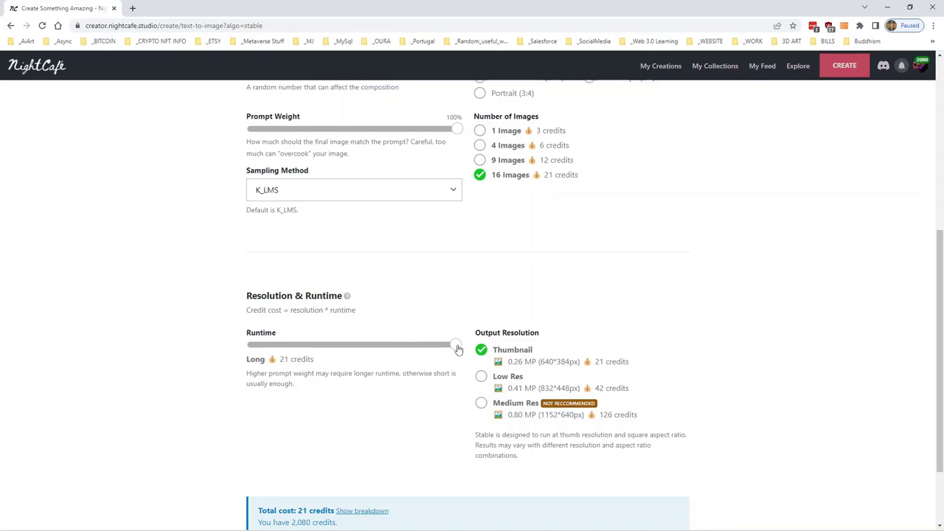
{"action": "left_click_drag", "start_coordinate": [457, 348], "coordinate": [276, 353]}
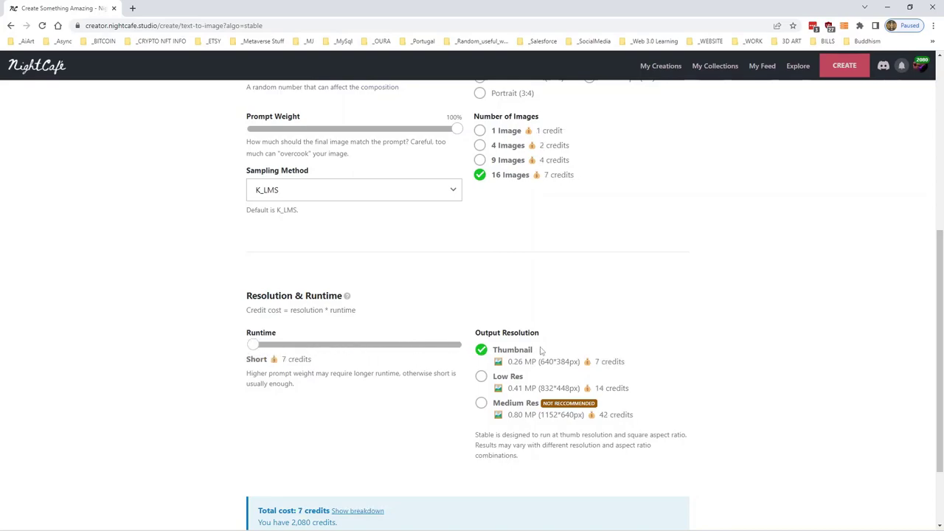
- Try Medium Res and Low Res output, settling on Short runtime and Thumbnail resolution
{"action": "left_click", "coordinate": [547, 408]}
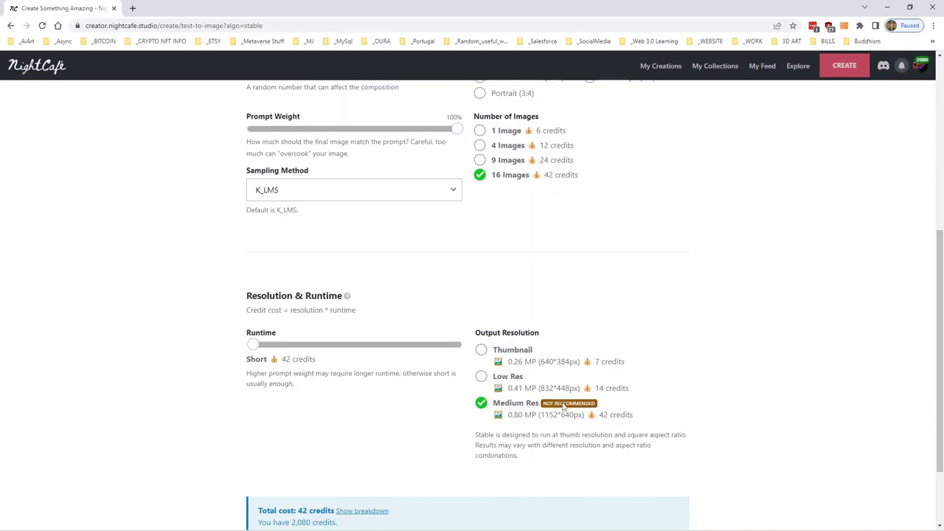
{"action": "left_click", "coordinate": [482, 351]}
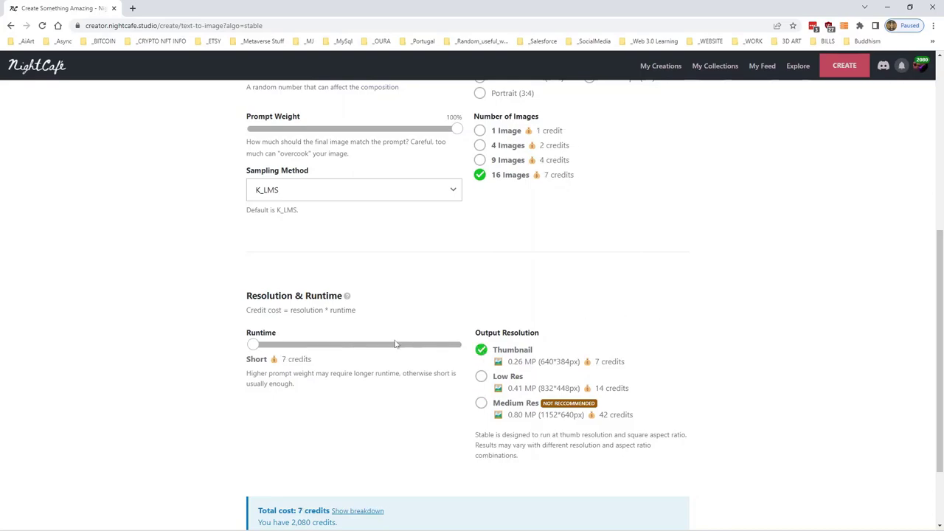
{"action": "left_click", "coordinate": [355, 344]}
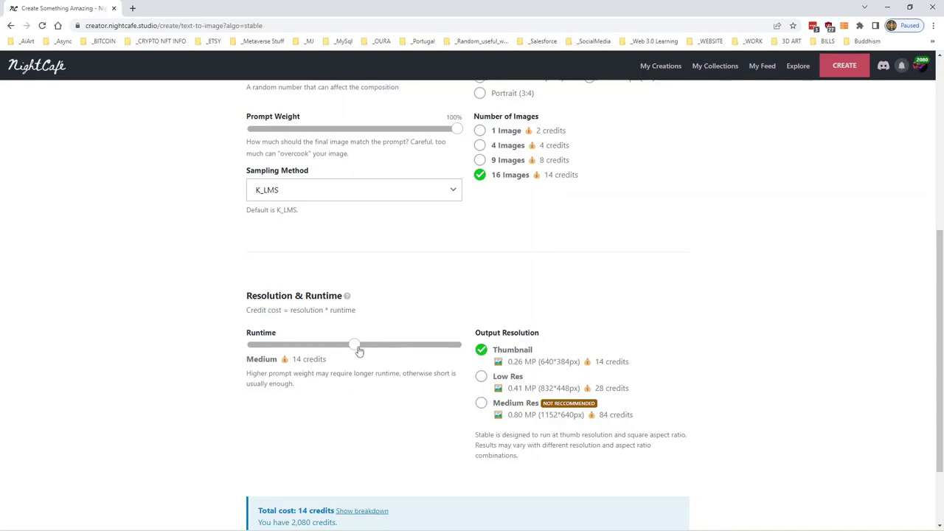
{"action": "left_click_drag", "start_coordinate": [356, 345], "coordinate": [250, 346]}
{"action": "left_click", "coordinate": [480, 378]}
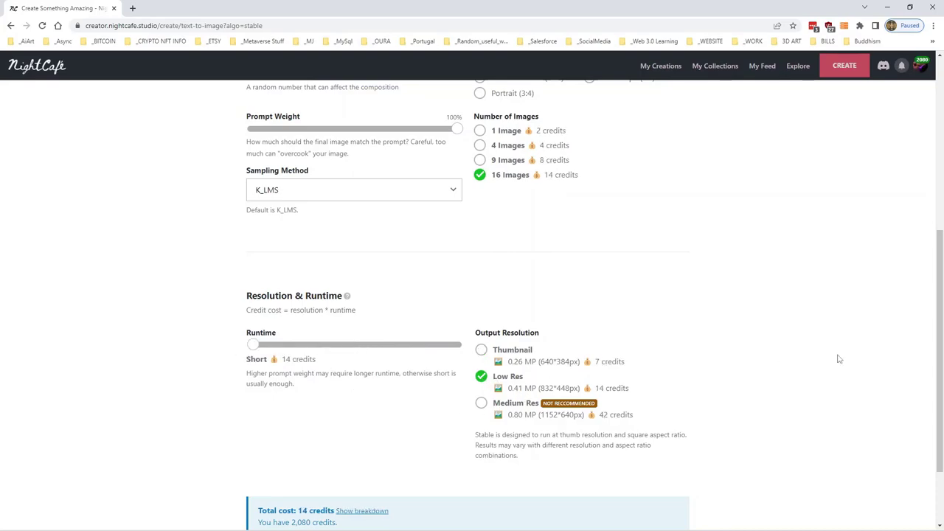
{"action": "left_click", "coordinate": [481, 351]}
{"action": "left_click_drag", "start_coordinate": [477, 434], "coordinate": [678, 455]}
{"action": "left_click", "coordinate": [662, 455]}
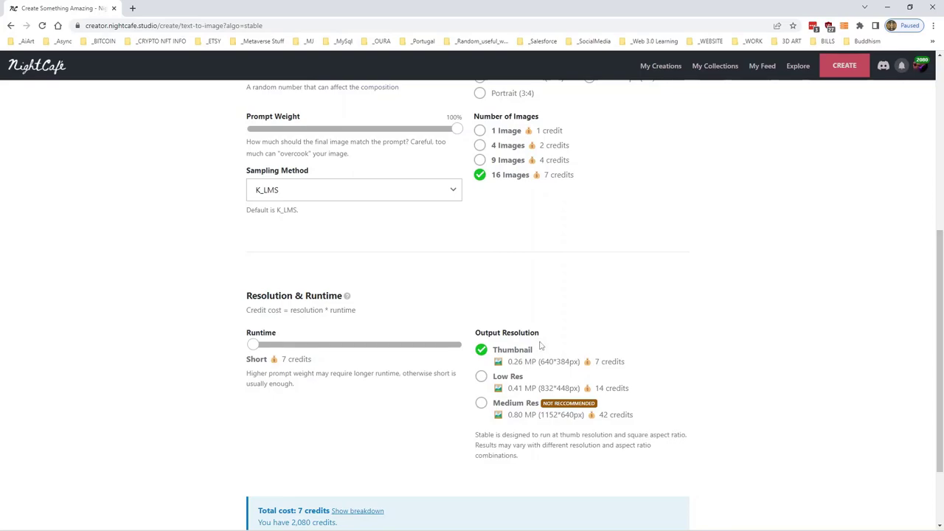
- Submit the 16-image castle batch with CREATE (7 credits)
{"action": "scroll", "coordinate": [550, 347], "scroll_direction": "up", "scroll_amount": 3}
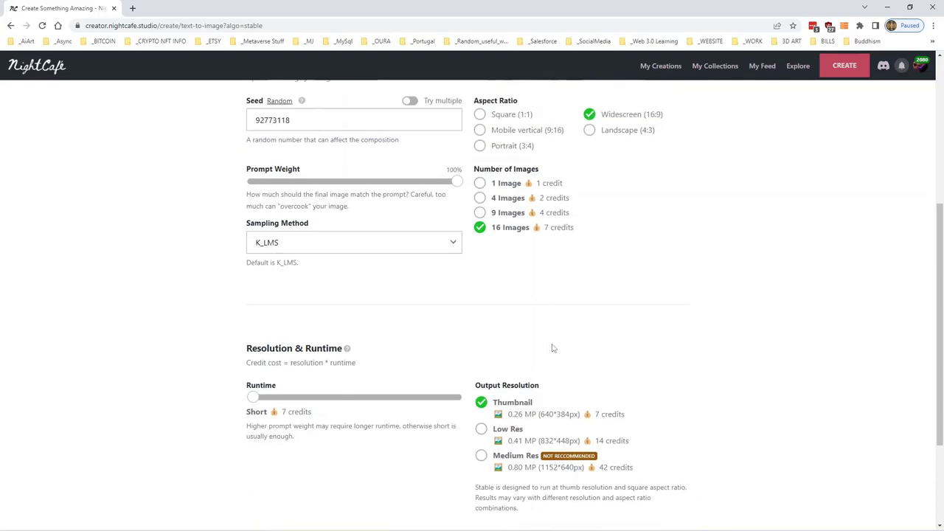
{"action": "scroll", "coordinate": [582, 317], "scroll_direction": "down", "scroll_amount": 1}
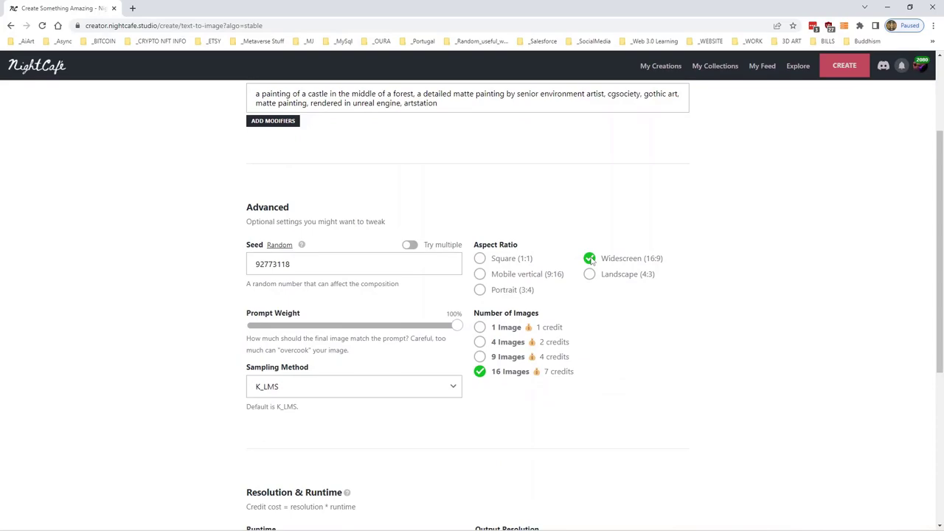
{"action": "scroll", "coordinate": [491, 291], "scroll_direction": "down", "scroll_amount": 4}
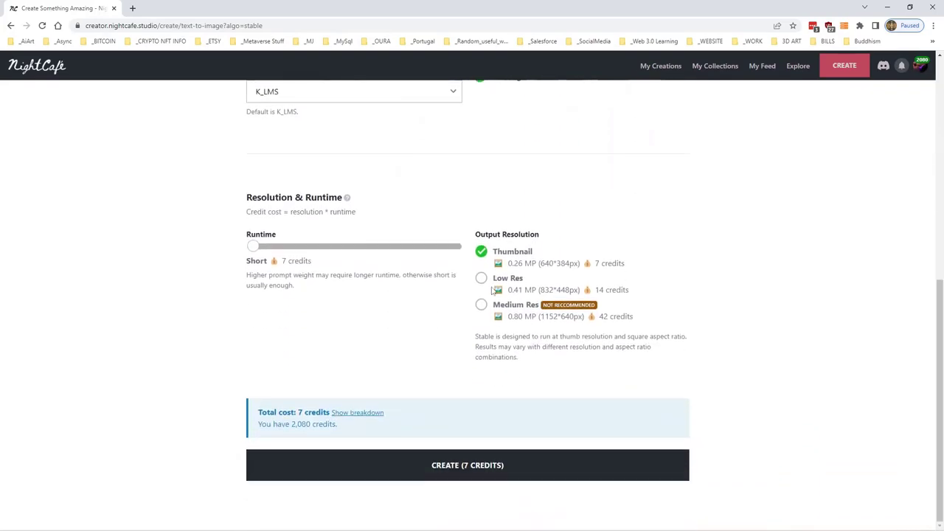
{"action": "left_click", "coordinate": [488, 472]}
- Confirm the 7-credit spend so the castle batch queues in My Creations
{"action": "left_click", "coordinate": [536, 323]}
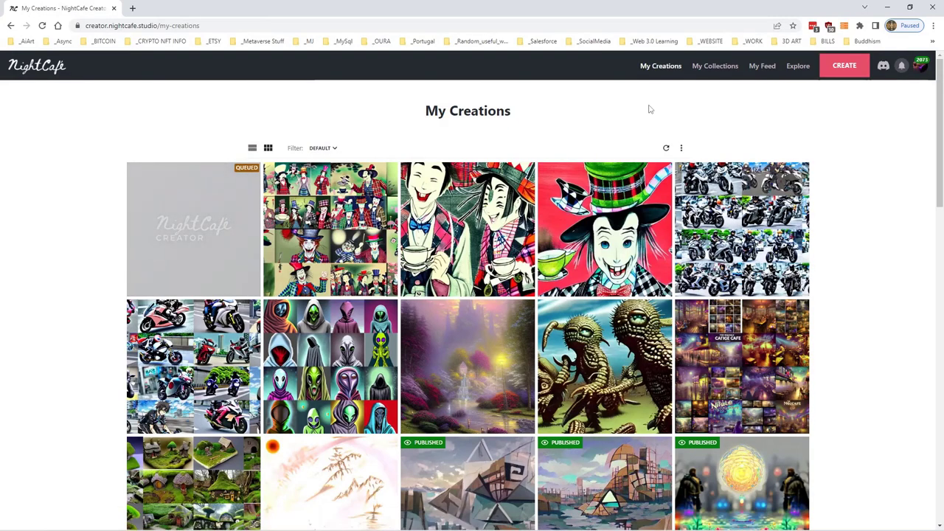
{"action": "mouse_move", "coordinate": [486, 179]}
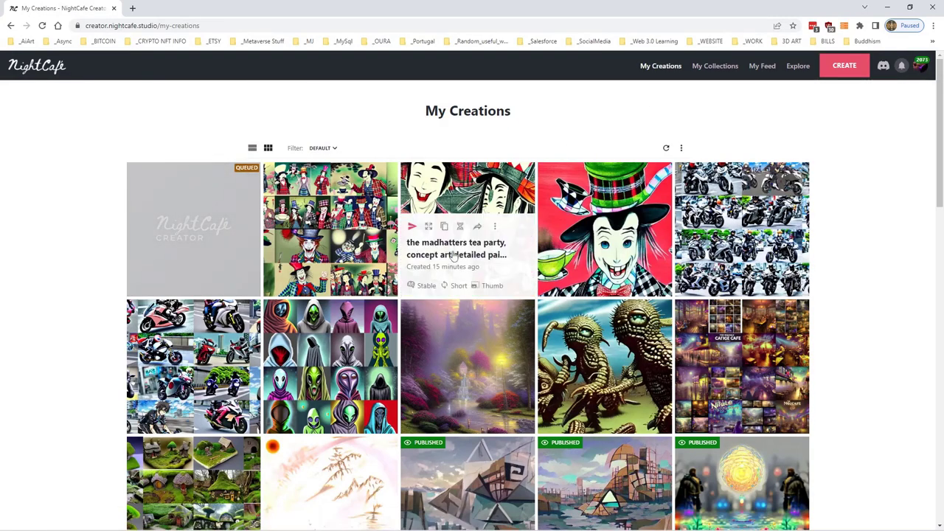
{"action": "scroll", "coordinate": [486, 180], "scroll_direction": "down", "scroll_amount": 4}
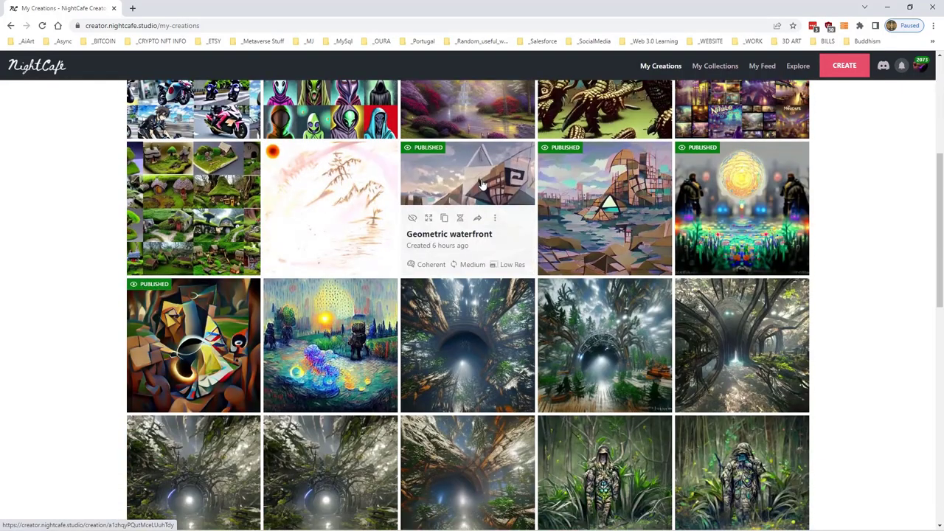
{"action": "scroll", "coordinate": [503, 186], "scroll_direction": "up", "scroll_amount": 3}
{"action": "scroll", "coordinate": [503, 186], "scroll_direction": "up", "scroll_amount": 2}
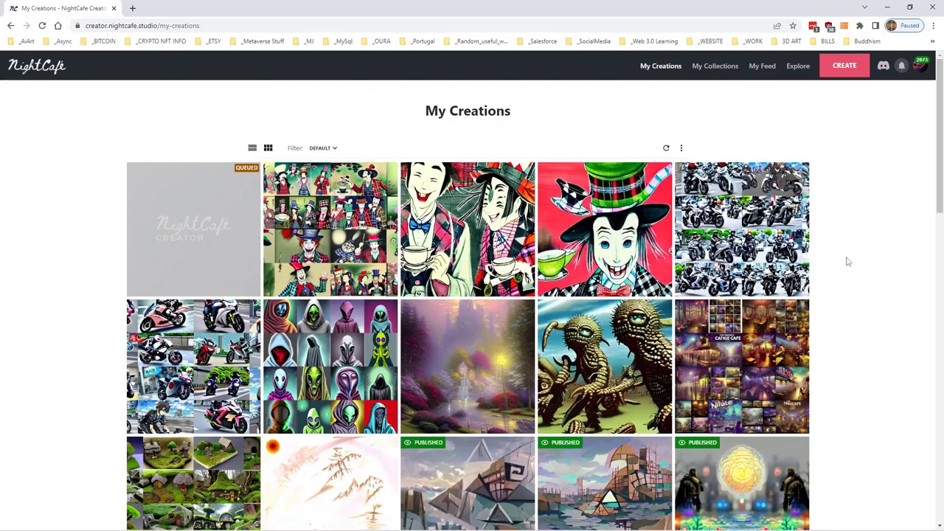
- Open the 'An Anime male character on a superbike in tokyo' creation and browse its outputs
{"action": "mouse_move", "coordinate": [767, 217]}
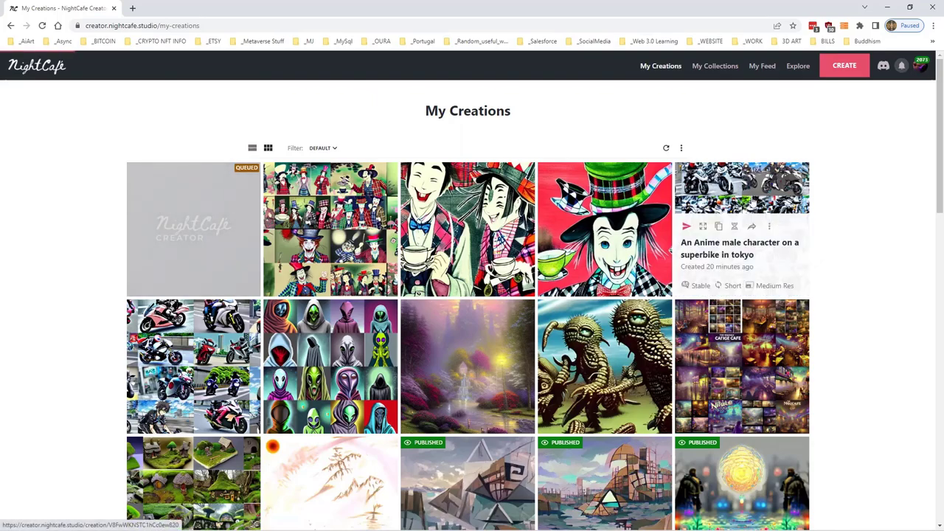
{"action": "left_click", "coordinate": [753, 200]}
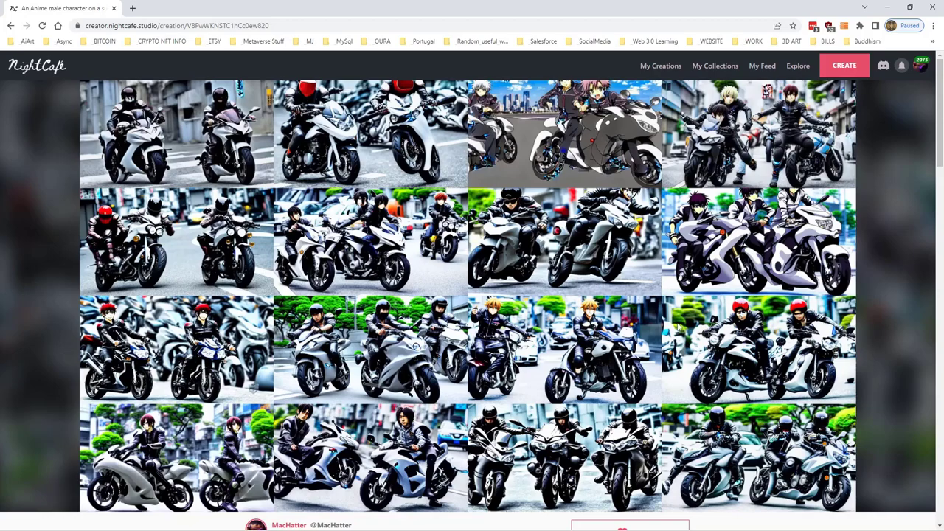
{"action": "scroll", "coordinate": [590, 350], "scroll_direction": "down", "scroll_amount": 8}
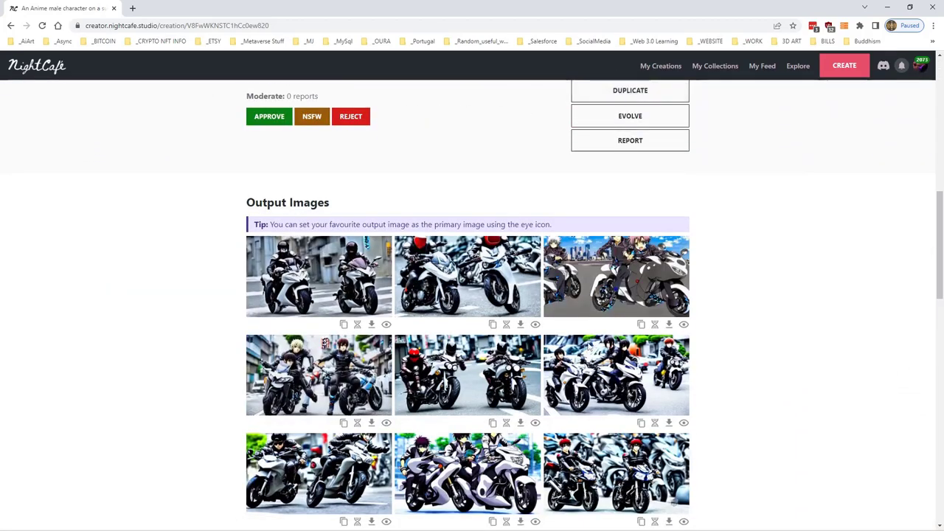
{"action": "scroll", "coordinate": [468, 305], "scroll_direction": "down", "scroll_amount": 2}
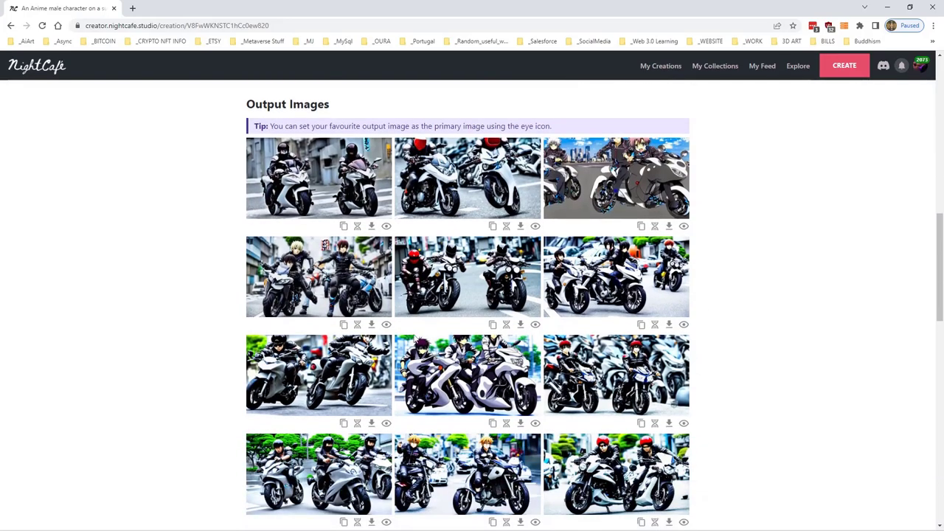
{"action": "scroll", "coordinate": [561, 340], "scroll_direction": "up", "scroll_amount": 10}
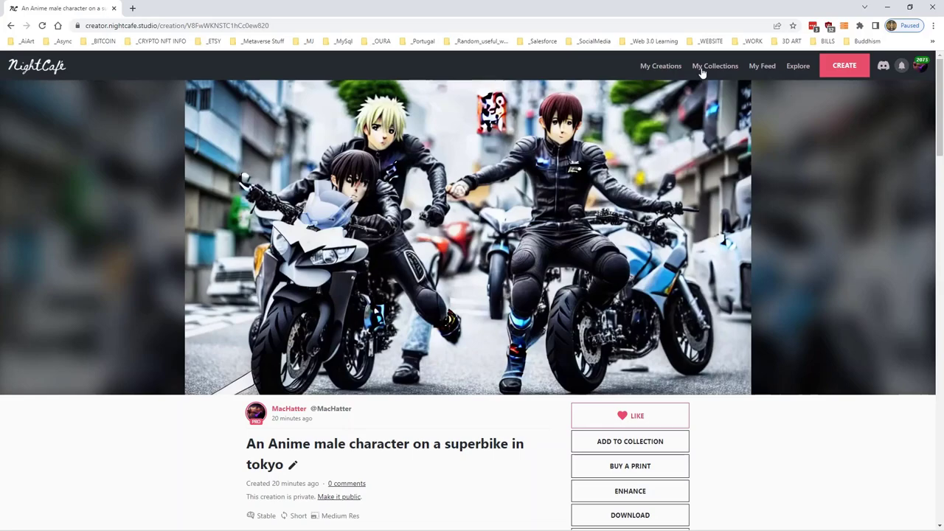
- Back in My Creations, make a chosen castle output the creation's main image
{"action": "left_click", "coordinate": [655, 68]}
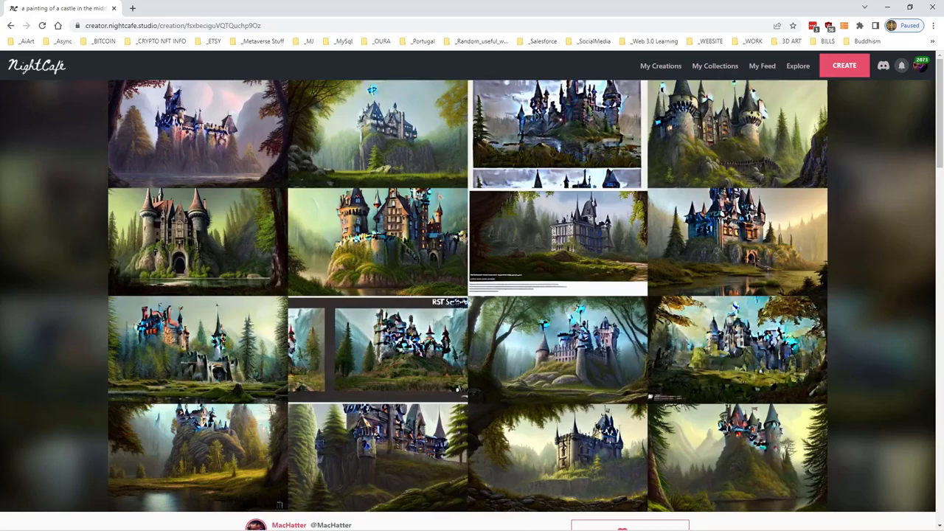
{"action": "scroll", "coordinate": [389, 411], "scroll_direction": "down", "scroll_amount": 2}
{"action": "scroll", "coordinate": [390, 410], "scroll_direction": "down", "scroll_amount": 7}
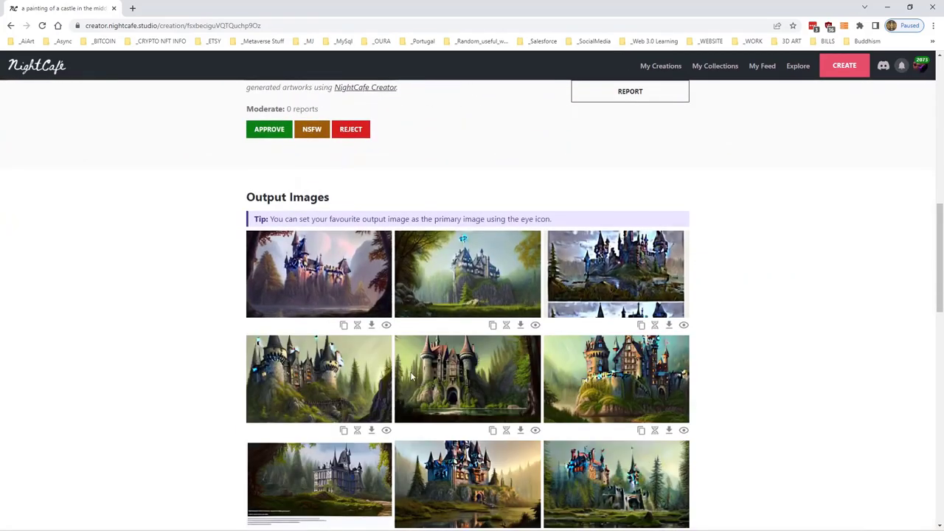
{"action": "scroll", "coordinate": [412, 376], "scroll_direction": "down", "scroll_amount": 5}
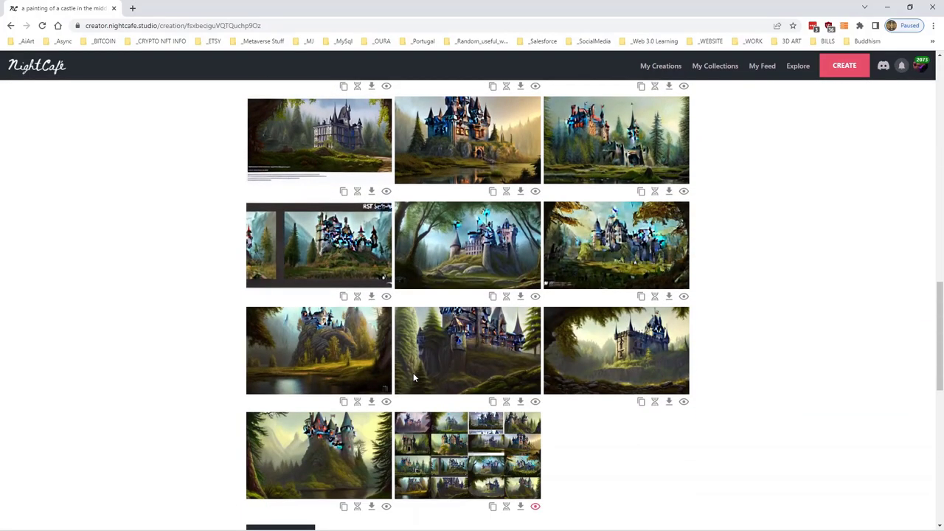
{"action": "left_click", "coordinate": [534, 401]}
{"action": "scroll", "coordinate": [594, 376], "scroll_direction": "up", "scroll_amount": 14}
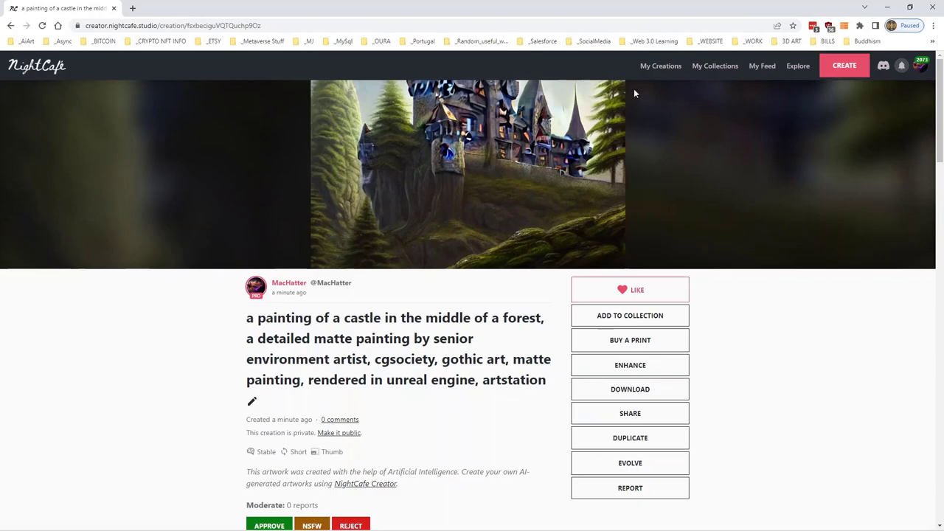
{"action": "scroll", "coordinate": [631, 325], "scroll_direction": "down", "scroll_amount": 2}
- Duplicate the castle creation into a new form with its prompt and settings
{"action": "left_click", "coordinate": [633, 292]}
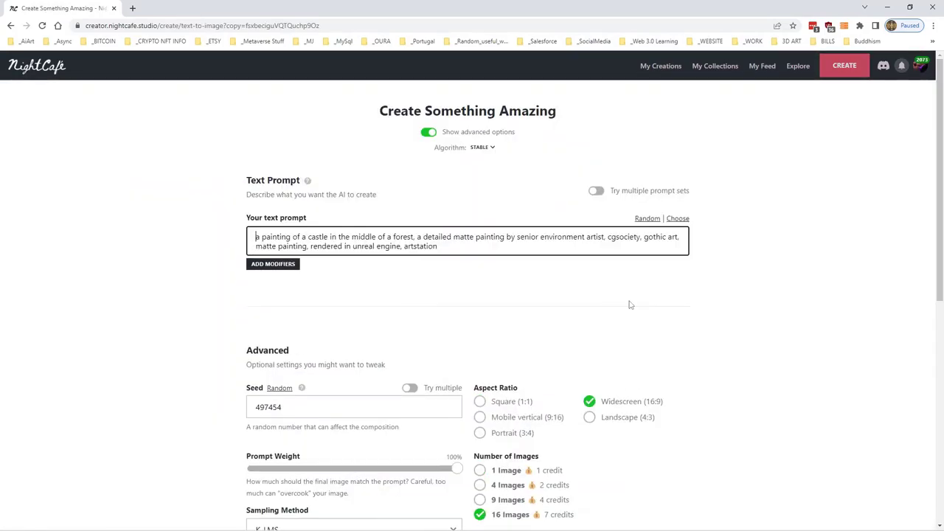
{"action": "scroll", "coordinate": [620, 303], "scroll_direction": "down", "scroll_amount": 3}
{"action": "scroll", "coordinate": [609, 303], "scroll_direction": "down", "scroll_amount": 3}
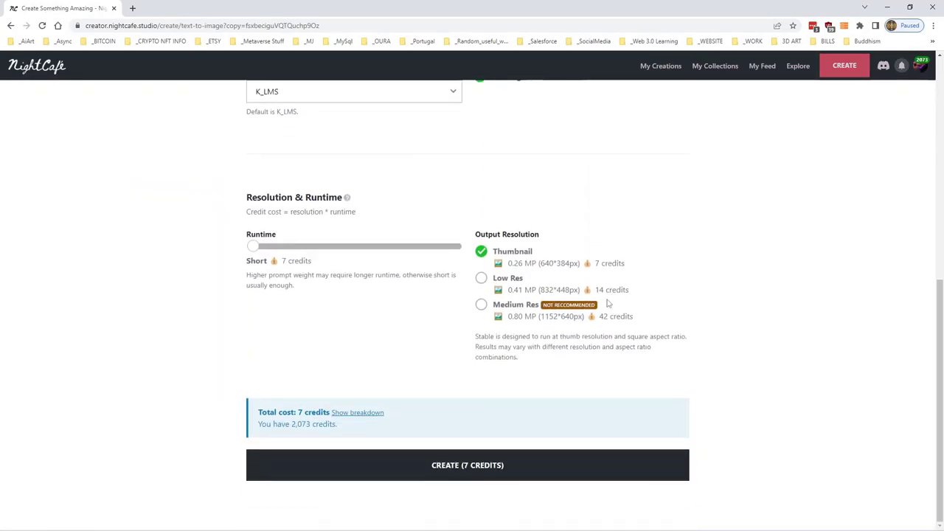
{"action": "scroll", "coordinate": [420, 329], "scroll_direction": "up", "scroll_amount": 4}
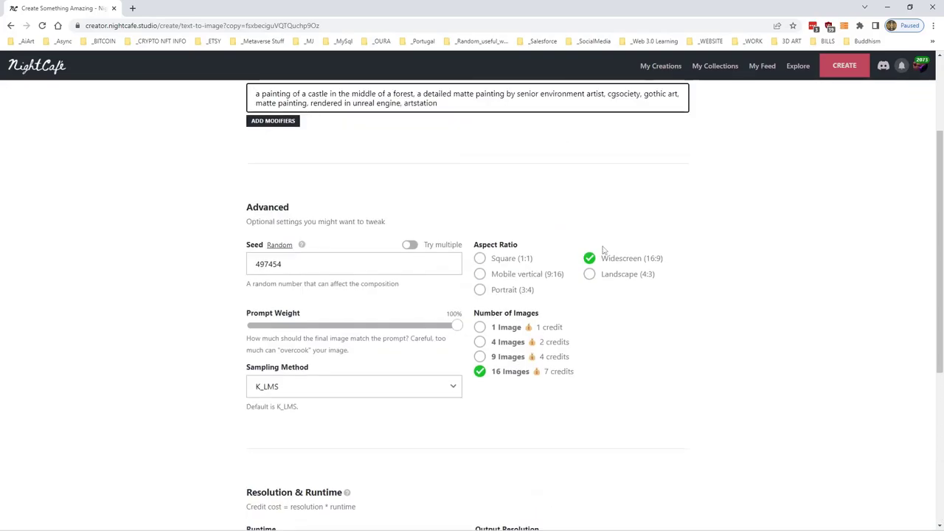
- Switch the copy to Square (1:1) and submit it for 7 credits
{"action": "left_click", "coordinate": [490, 259]}
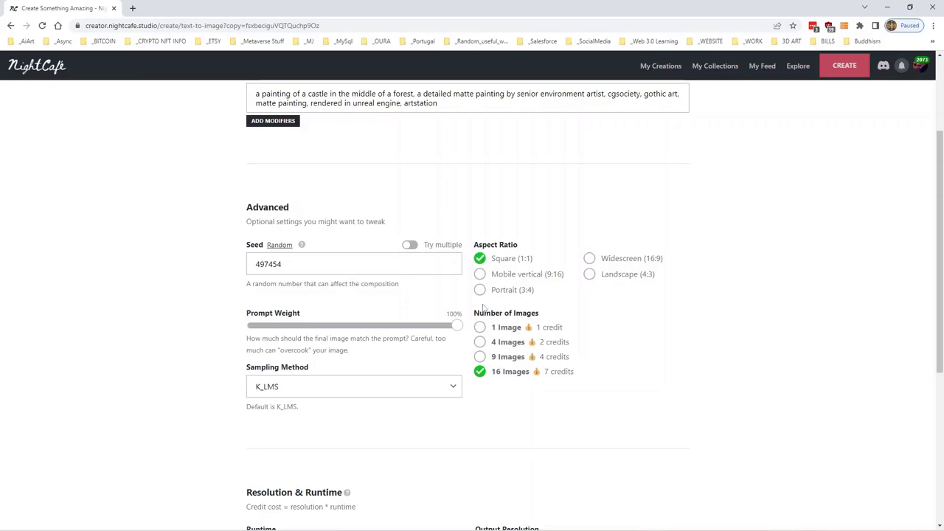
{"action": "scroll", "coordinate": [474, 383], "scroll_direction": "down", "scroll_amount": 4}
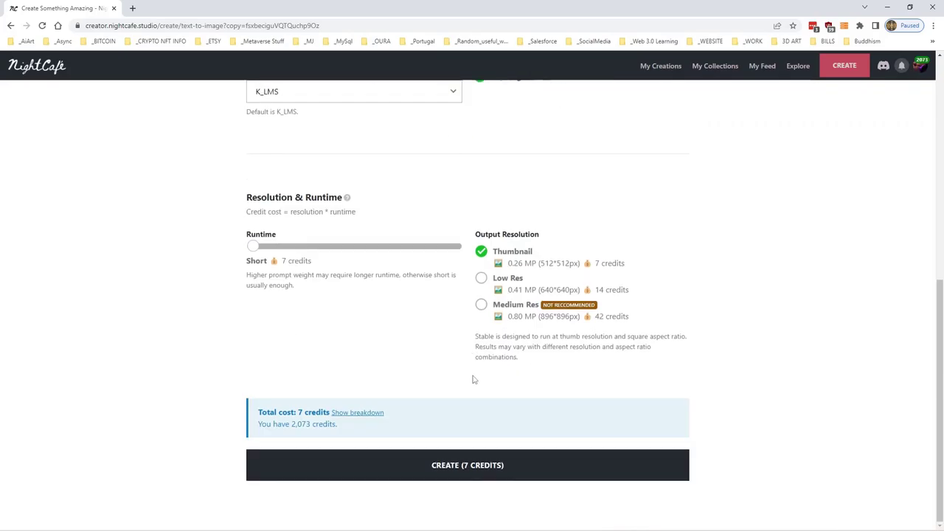
{"action": "scroll", "coordinate": [474, 380], "scroll_direction": "up", "scroll_amount": 1}
{"action": "scroll", "coordinate": [473, 380], "scroll_direction": "down", "scroll_amount": 1}
{"action": "left_click", "coordinate": [467, 465]}
{"action": "left_click", "coordinate": [534, 321]}
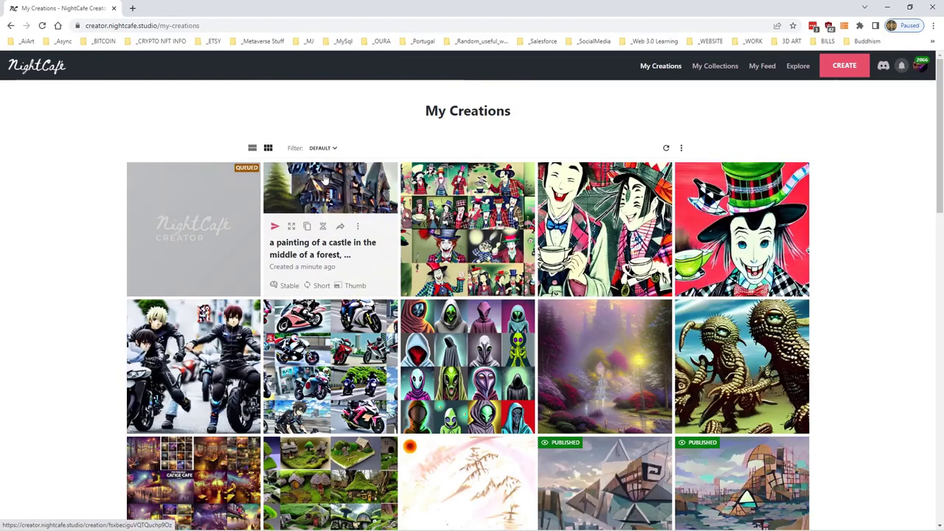
- Open the widescreen castle creation and make its third output the main image
{"action": "left_click", "coordinate": [325, 180]}
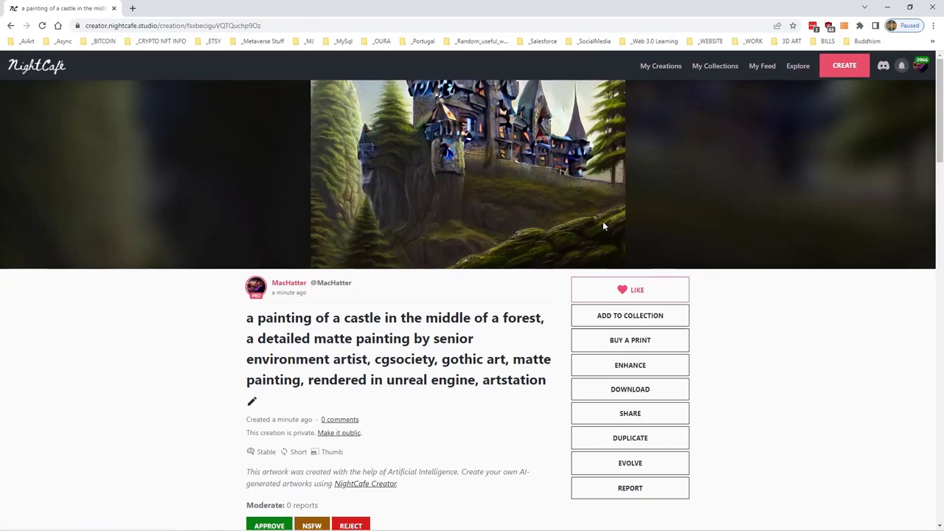
{"action": "scroll", "coordinate": [616, 221], "scroll_direction": "down", "scroll_amount": 4}
{"action": "scroll", "coordinate": [618, 224], "scroll_direction": "up", "scroll_amount": 2}
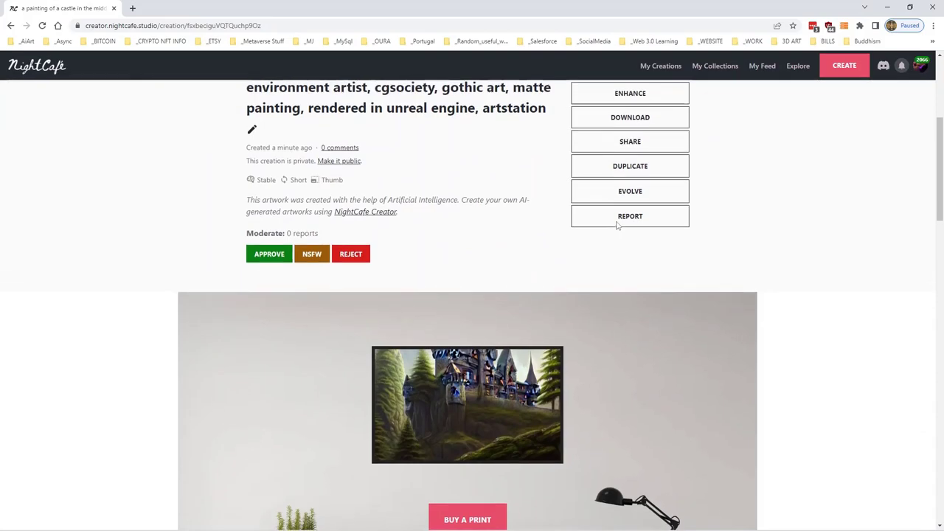
{"action": "scroll", "coordinate": [450, 355], "scroll_direction": "down", "scroll_amount": 9}
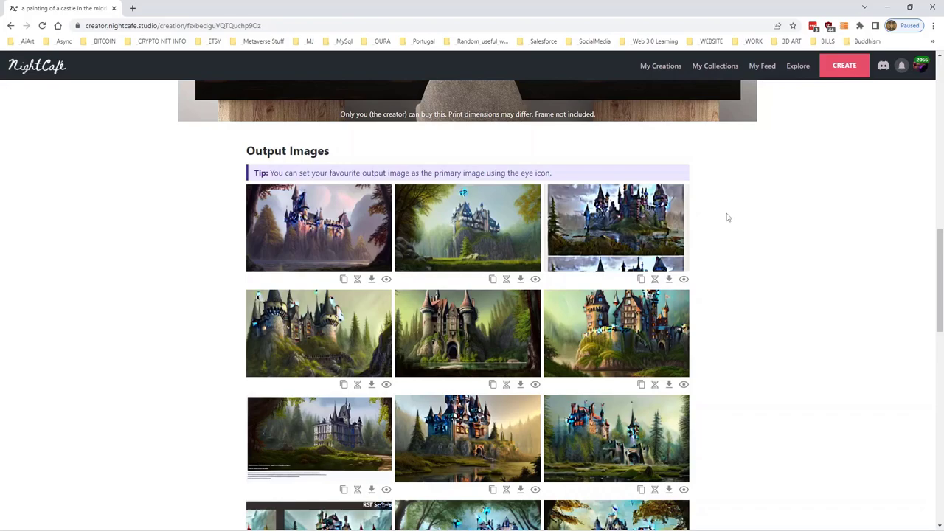
{"action": "scroll", "coordinate": [711, 229], "scroll_direction": "down", "scroll_amount": 2}
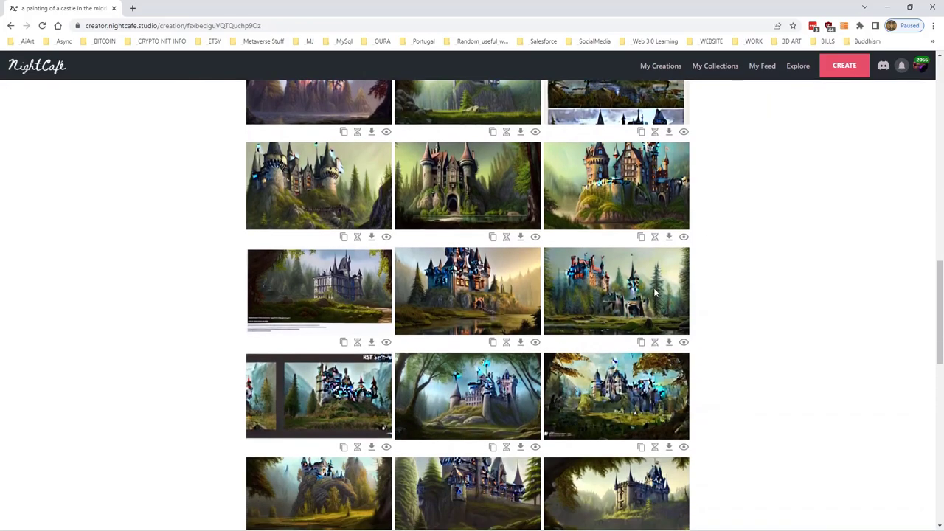
{"action": "scroll", "coordinate": [638, 295], "scroll_direction": "up", "scroll_amount": 2}
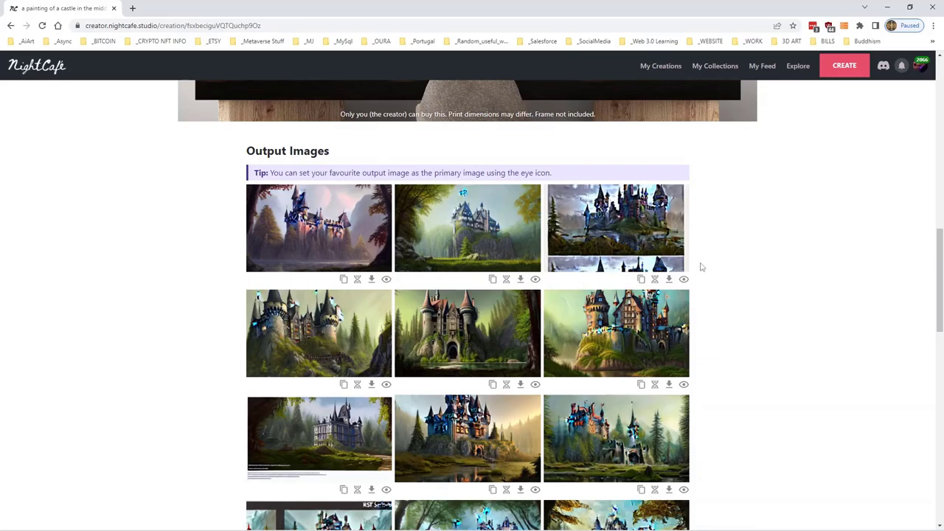
{"action": "left_click", "coordinate": [682, 280]}
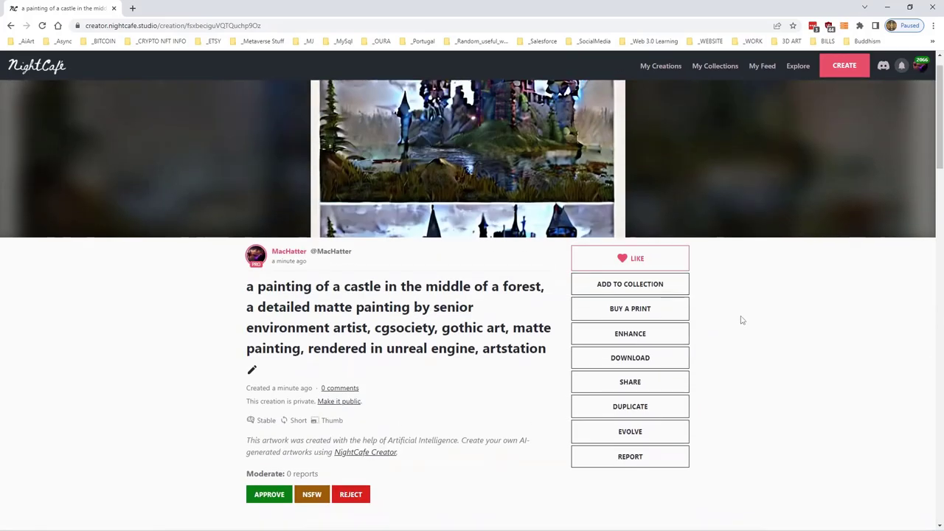
- Switch the main image to the middle castle in row two and go back to My Creations
{"action": "scroll", "coordinate": [534, 221], "scroll_direction": "down", "scroll_amount": 12}
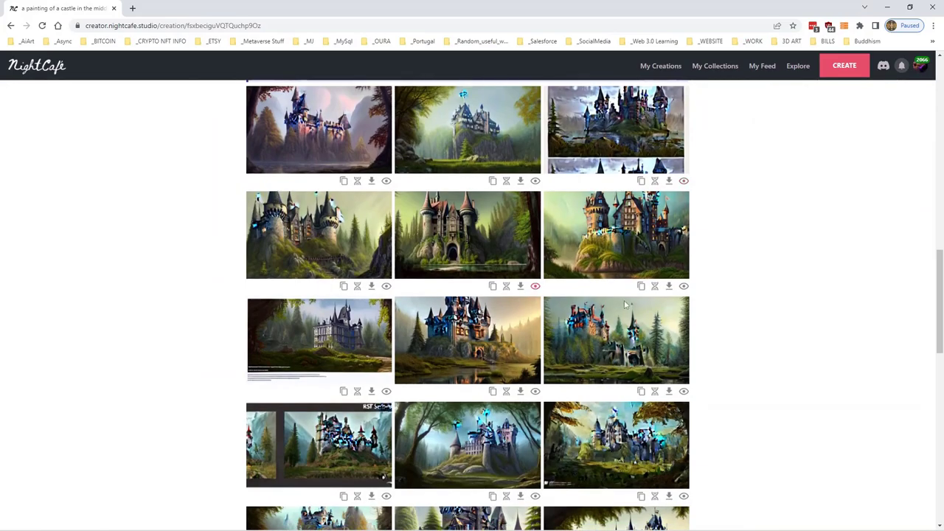
{"action": "left_click", "coordinate": [536, 286]}
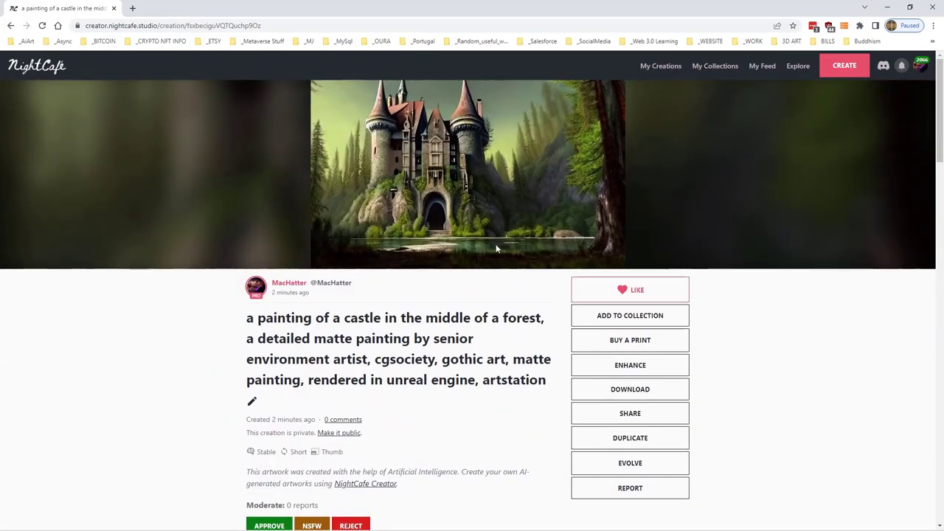
{"action": "scroll", "coordinate": [617, 266], "scroll_direction": "down", "scroll_amount": 10}
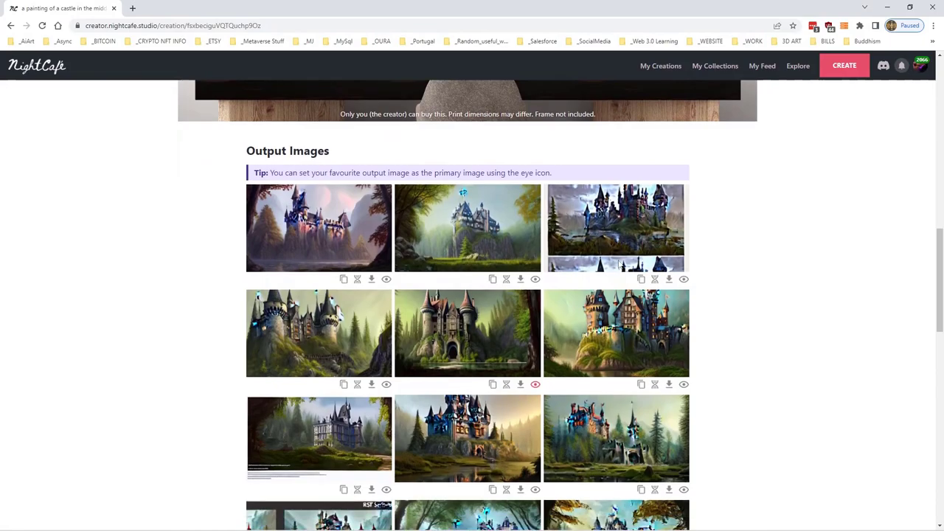
{"action": "scroll", "coordinate": [618, 266], "scroll_direction": "down", "scroll_amount": 3}
{"action": "scroll", "coordinate": [618, 266], "scroll_direction": "down", "scroll_amount": 3}
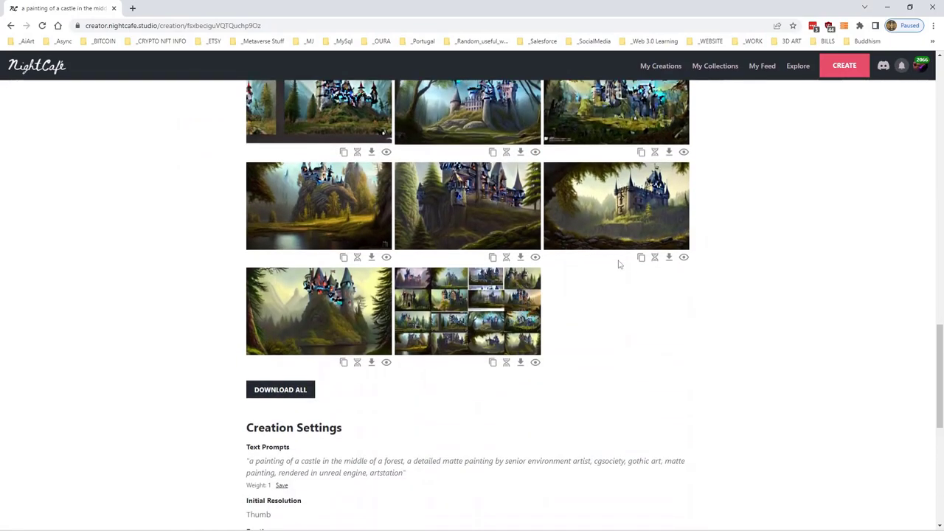
{"action": "scroll", "coordinate": [619, 264], "scroll_direction": "up", "scroll_amount": 14}
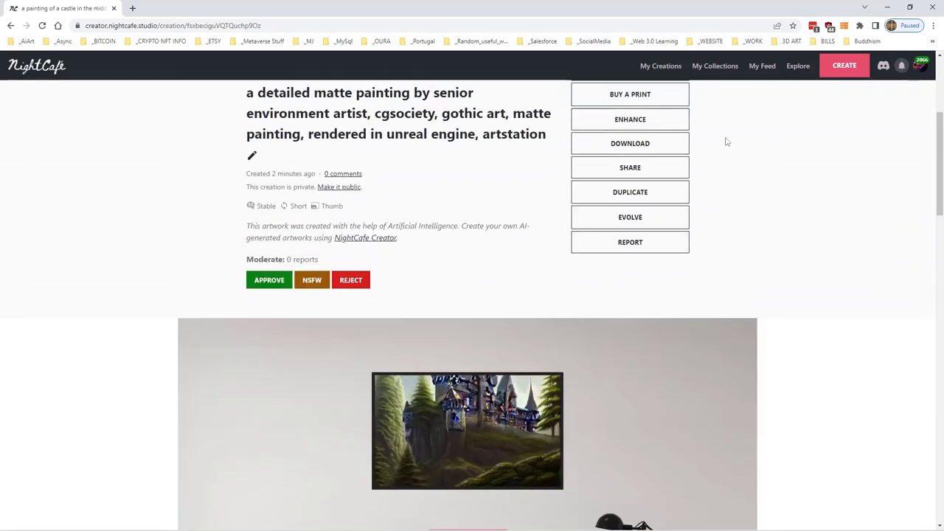
{"action": "left_click", "coordinate": [668, 66]}
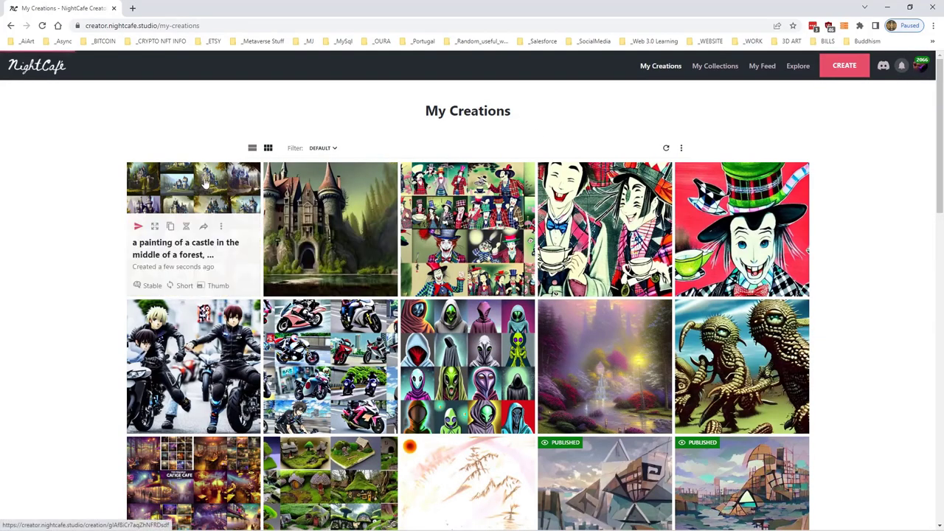
- Open the square castle batch and duplicate its settings into a new form
{"action": "left_click", "coordinate": [205, 181]}
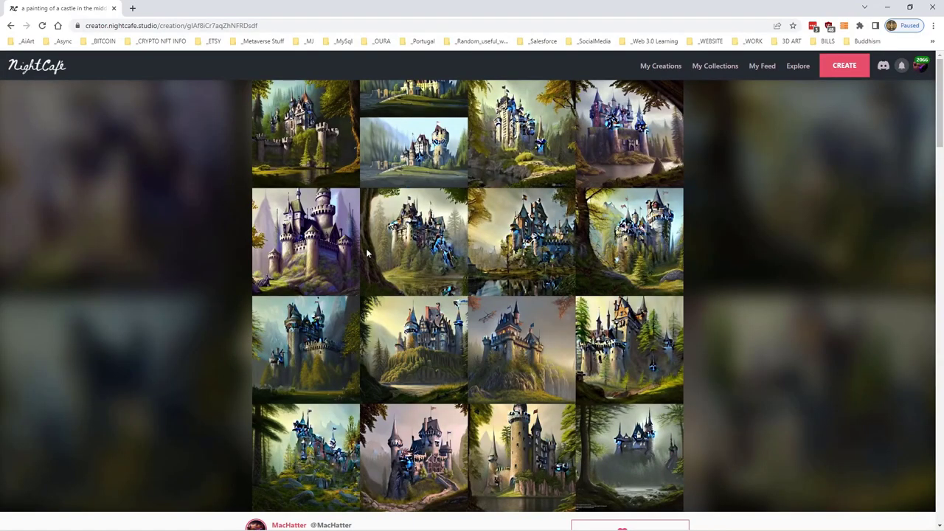
{"action": "scroll", "coordinate": [445, 289], "scroll_direction": "down", "scroll_amount": 4}
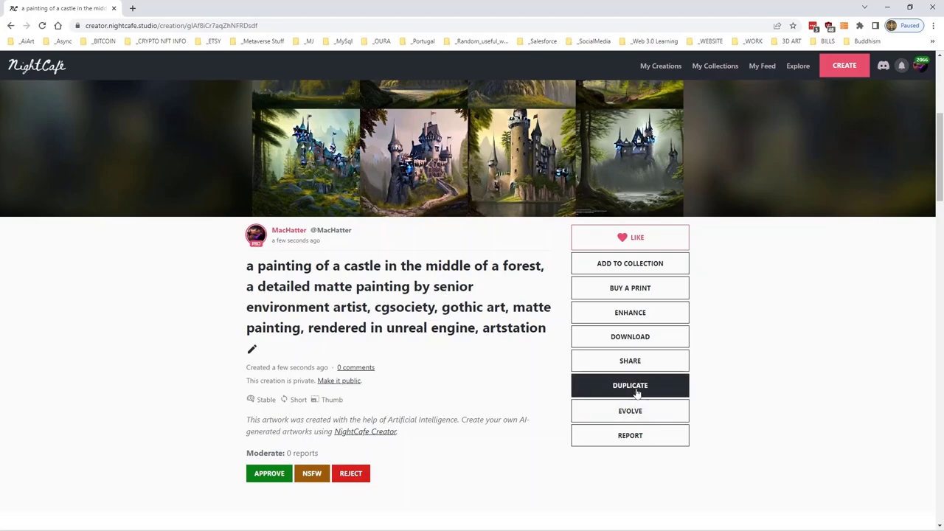
{"action": "left_click", "coordinate": [632, 416]}
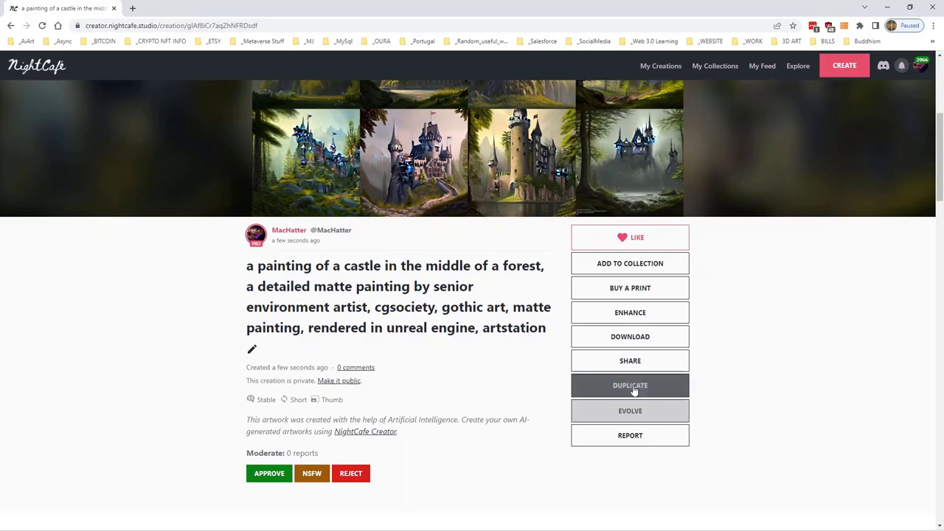
- Lower the Prompt Weight from 100% to 50%, keeping 16 square images
{"action": "scroll", "coordinate": [671, 345], "scroll_direction": "down", "scroll_amount": 2}
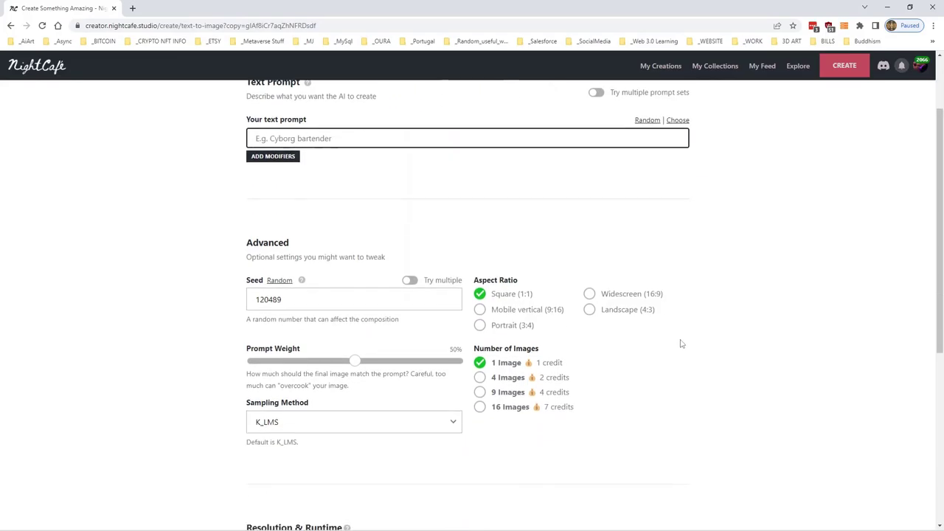
{"action": "scroll", "coordinate": [682, 343], "scroll_direction": "down", "scroll_amount": 3}
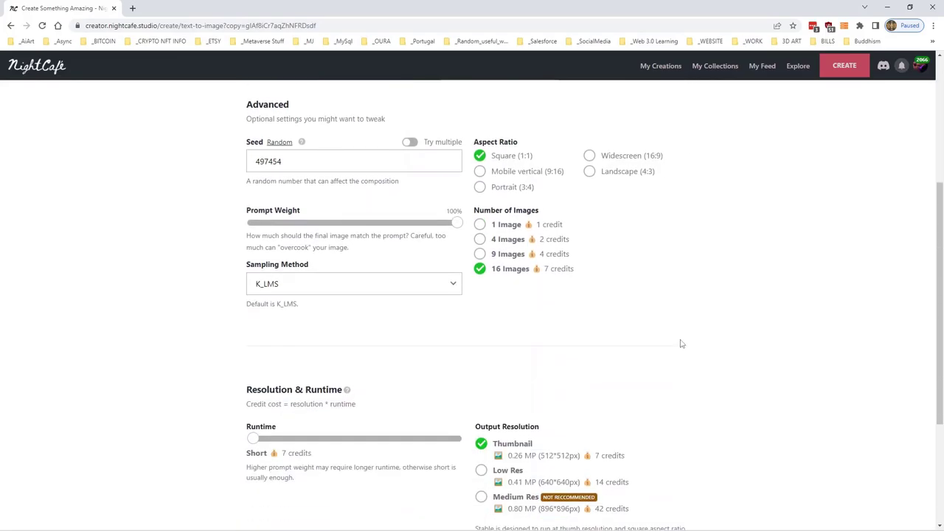
{"action": "scroll", "coordinate": [681, 344], "scroll_direction": "down", "scroll_amount": 2}
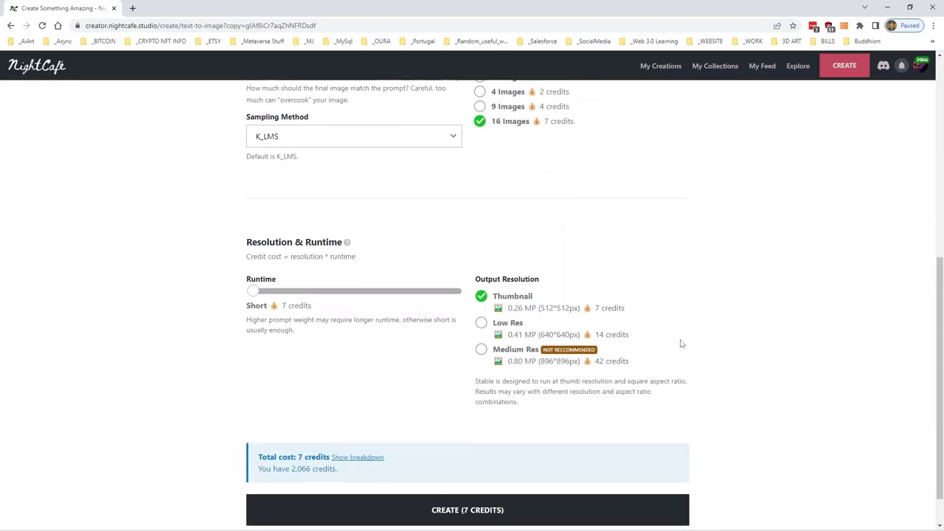
{"action": "scroll", "coordinate": [681, 343], "scroll_direction": "up", "scroll_amount": 6}
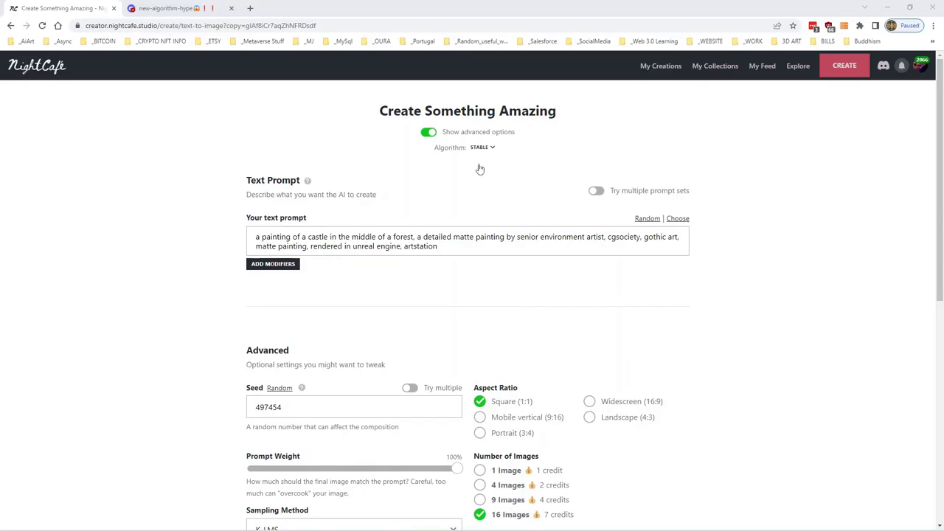
{"action": "scroll", "coordinate": [542, 276], "scroll_direction": "down", "scroll_amount": 6}
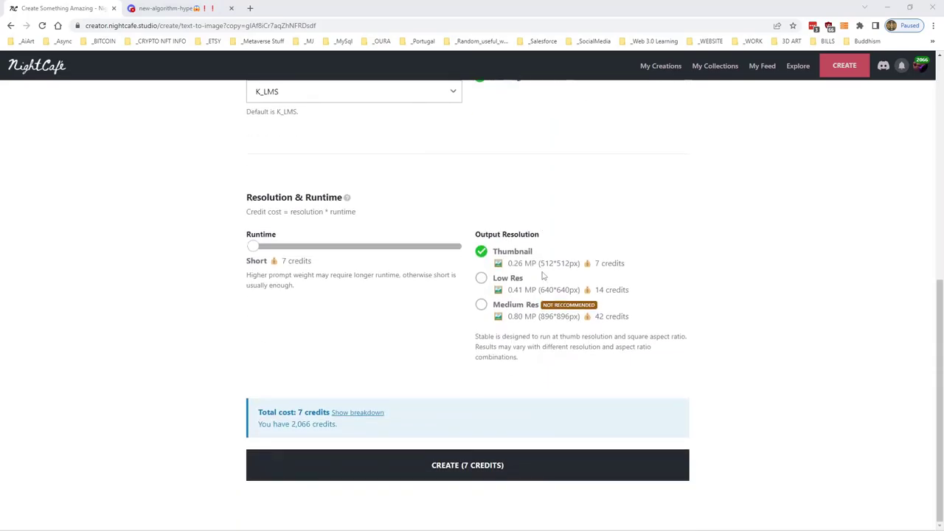
{"action": "scroll", "coordinate": [543, 275], "scroll_direction": "up", "scroll_amount": 4}
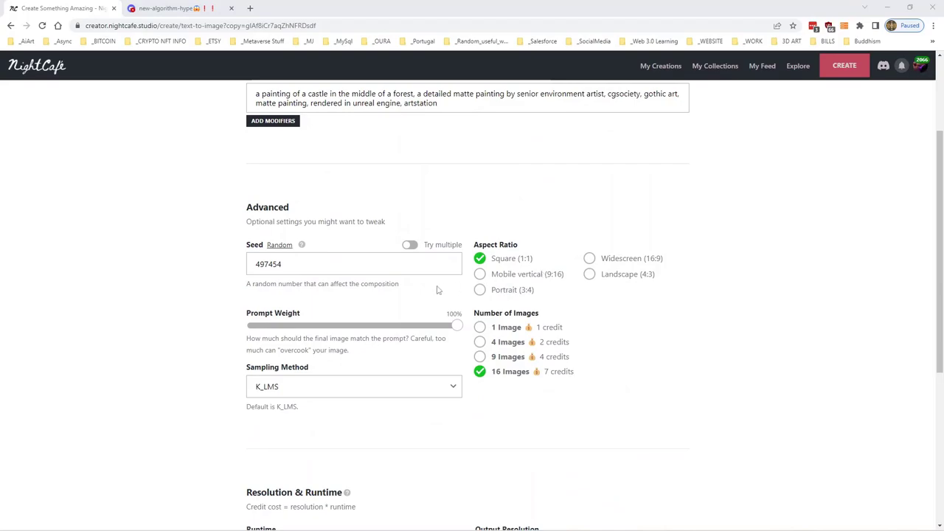
{"action": "left_click", "coordinate": [353, 327]}
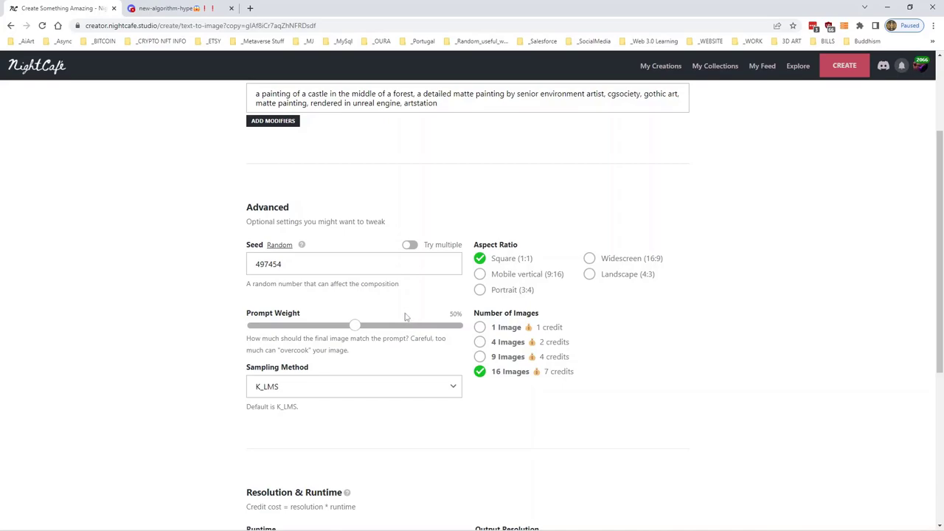
- Begin a new Coherent creation and raise the overall prompt weight to 100%
{"action": "left_click", "coordinate": [845, 68]}
{"action": "left_click", "coordinate": [673, 65]}
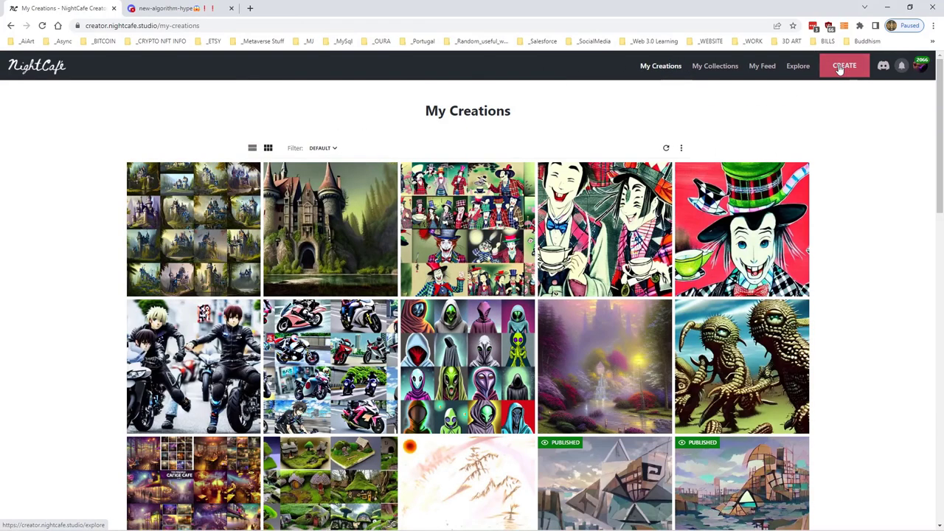
{"action": "left_click", "coordinate": [847, 66]}
{"action": "left_click", "coordinate": [428, 308]}
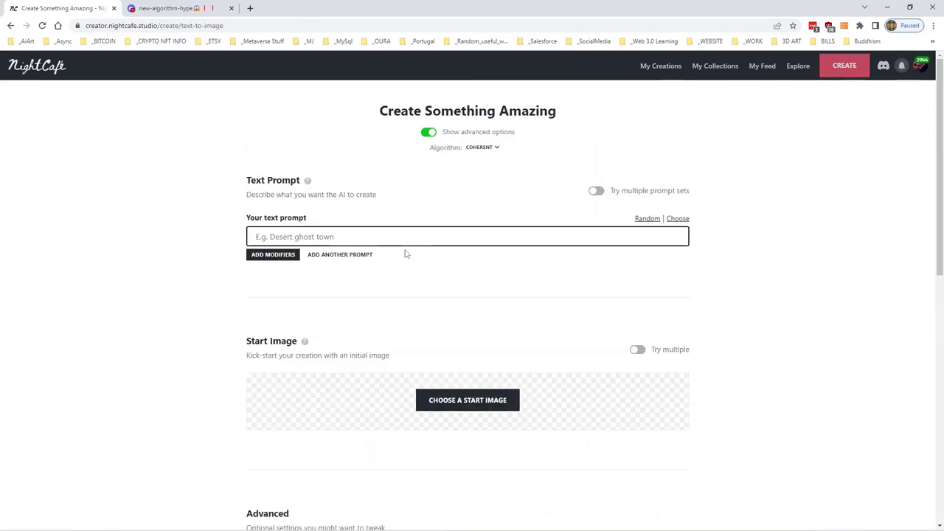
{"action": "scroll", "coordinate": [407, 258], "scroll_direction": "down", "scroll_amount": 3}
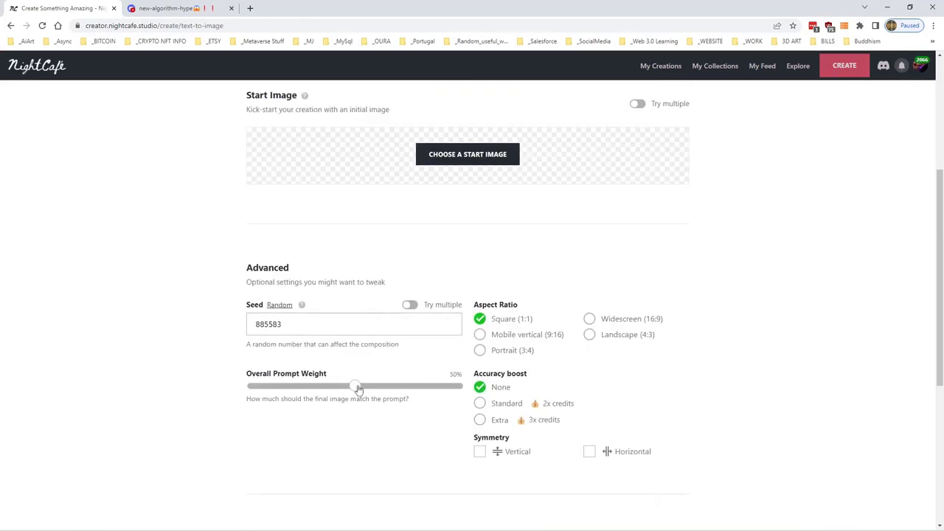
{"action": "left_click_drag", "start_coordinate": [358, 388], "coordinate": [465, 387]}
- Abandon the unsubmitted form and go back to the My Creations gallery
{"action": "left_click", "coordinate": [667, 66]}
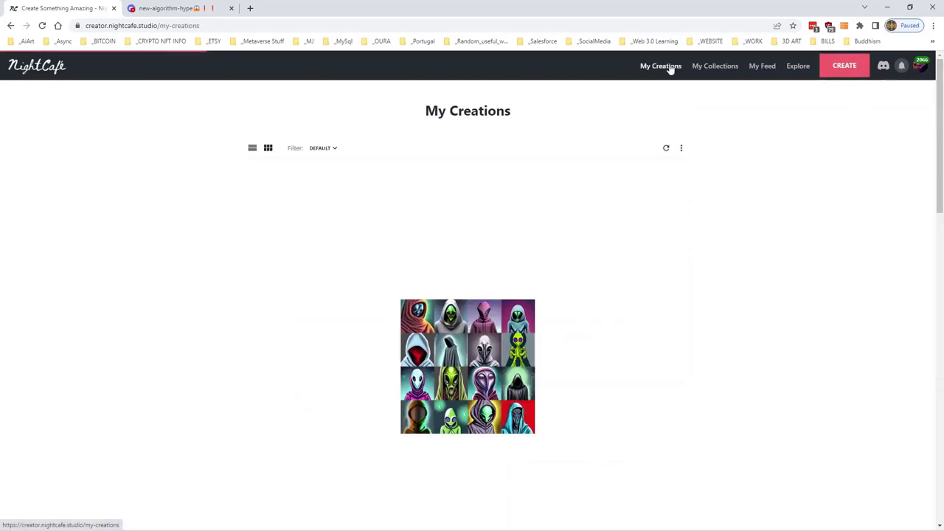
{"action": "left_click", "coordinate": [837, 66]}
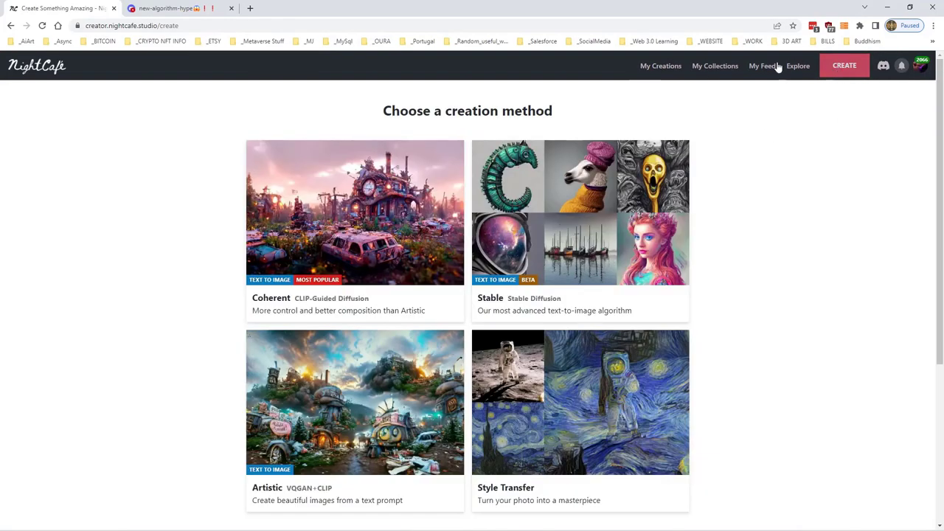
{"action": "left_click", "coordinate": [669, 65]}
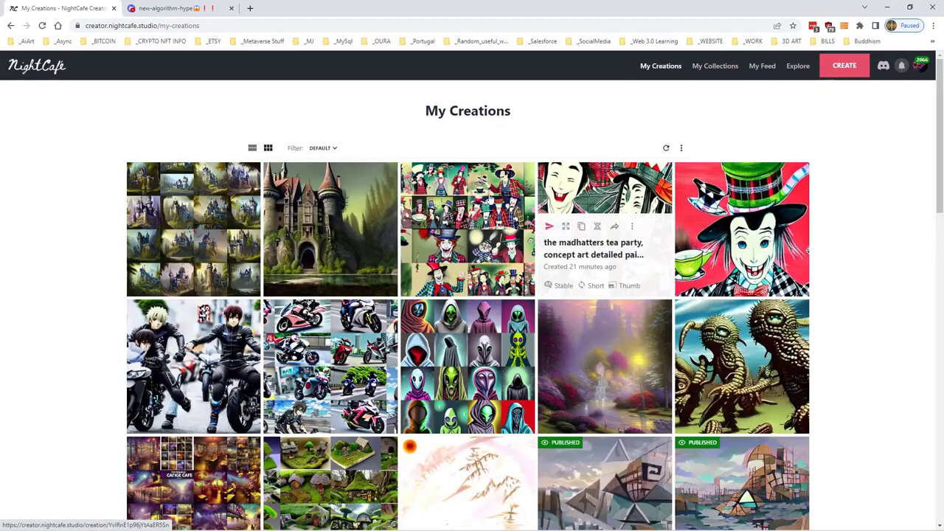
- Open the 16-image castle creation and duplicate its settings into a new form
{"action": "left_click", "coordinate": [217, 196]}
{"action": "scroll", "coordinate": [440, 372], "scroll_direction": "down", "scroll_amount": 4}
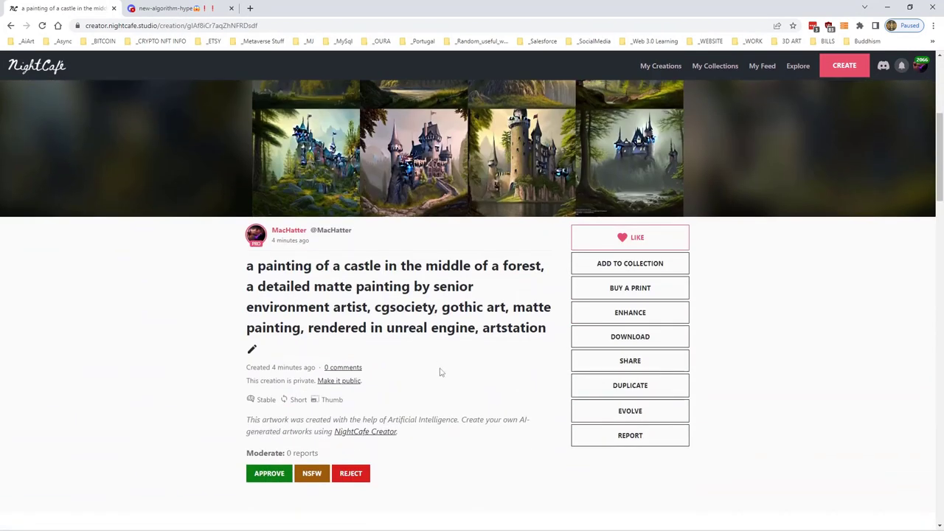
{"action": "left_click", "coordinate": [630, 385]}
{"action": "scroll", "coordinate": [613, 308], "scroll_direction": "down", "scroll_amount": 3}
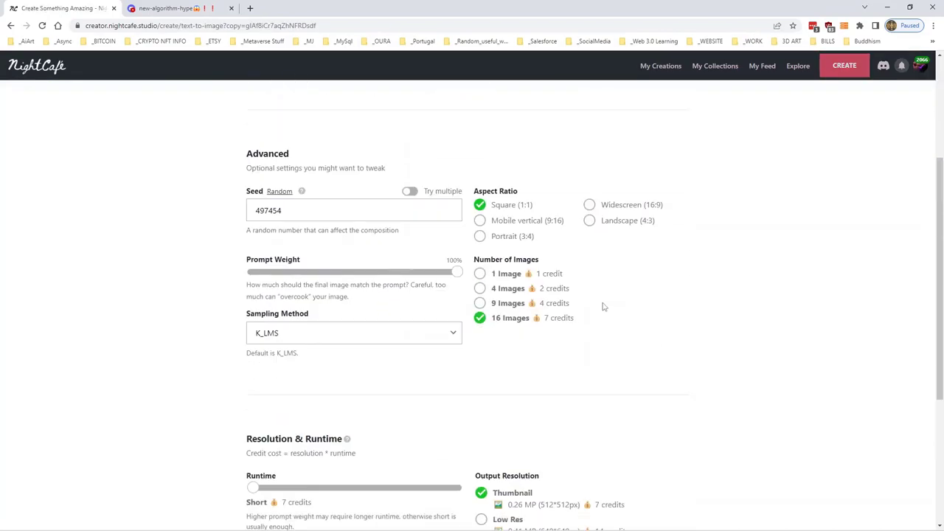
- Set prompt weight to 50% and Widescreen 16:9, then submit for 7 credits
{"action": "left_click", "coordinate": [354, 274]}
{"action": "left_click", "coordinate": [593, 204]}
{"action": "scroll", "coordinate": [685, 253], "scroll_direction": "down", "scroll_amount": 2}
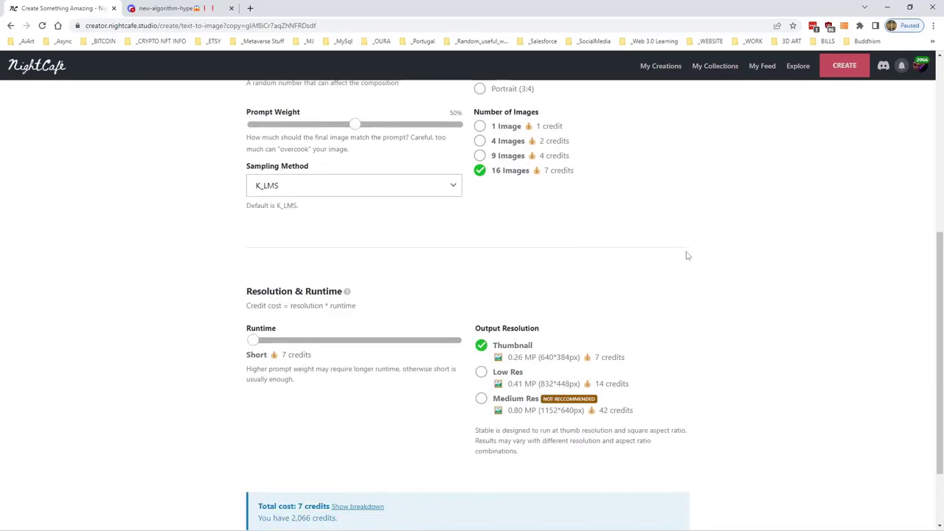
{"action": "scroll", "coordinate": [514, 300], "scroll_direction": "down", "scroll_amount": 2}
{"action": "left_click", "coordinate": [499, 464]}
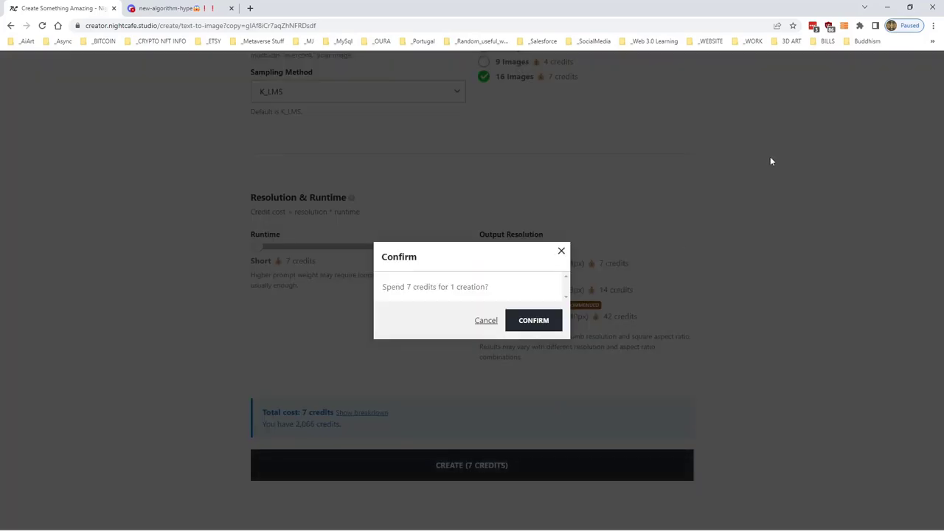
{"action": "left_click", "coordinate": [557, 329]}
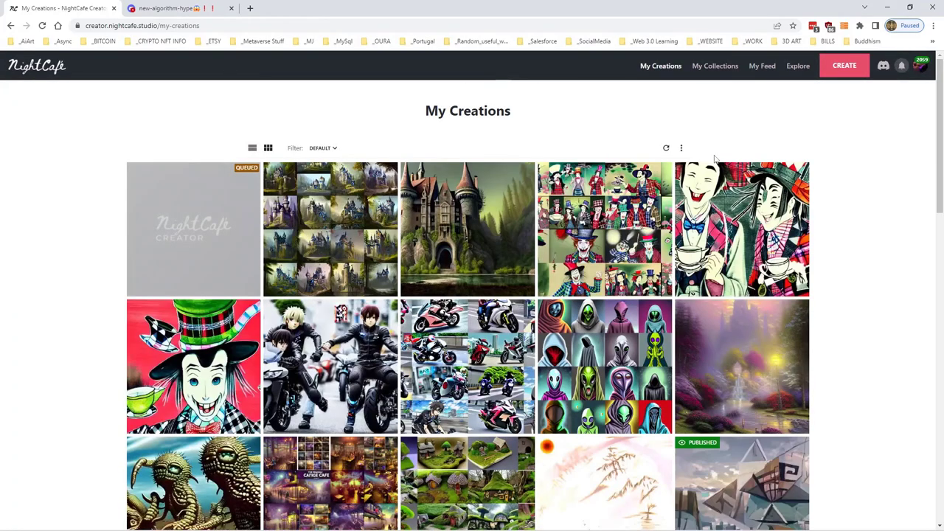
{"action": "left_click", "coordinate": [373, 196]}
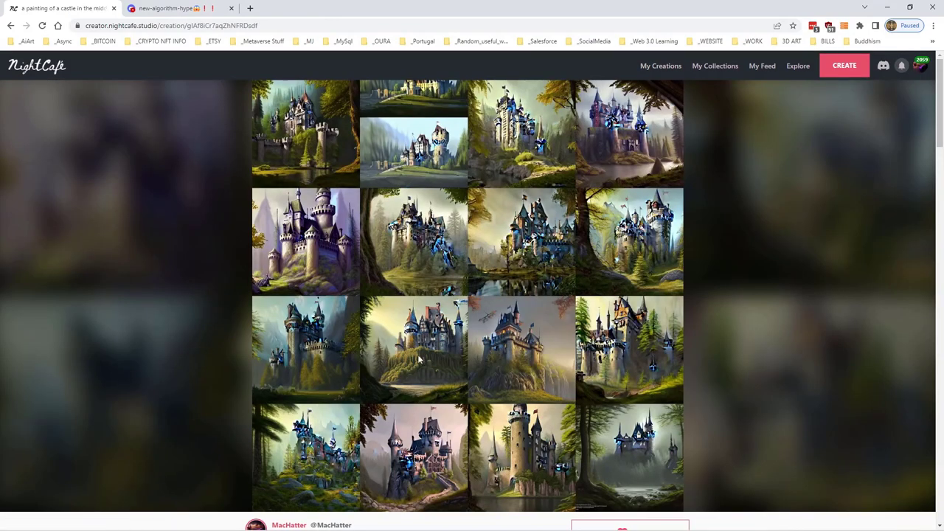
{"action": "scroll", "coordinate": [416, 405], "scroll_direction": "down", "scroll_amount": 3}
{"action": "scroll", "coordinate": [416, 405], "scroll_direction": "down", "scroll_amount": 15}
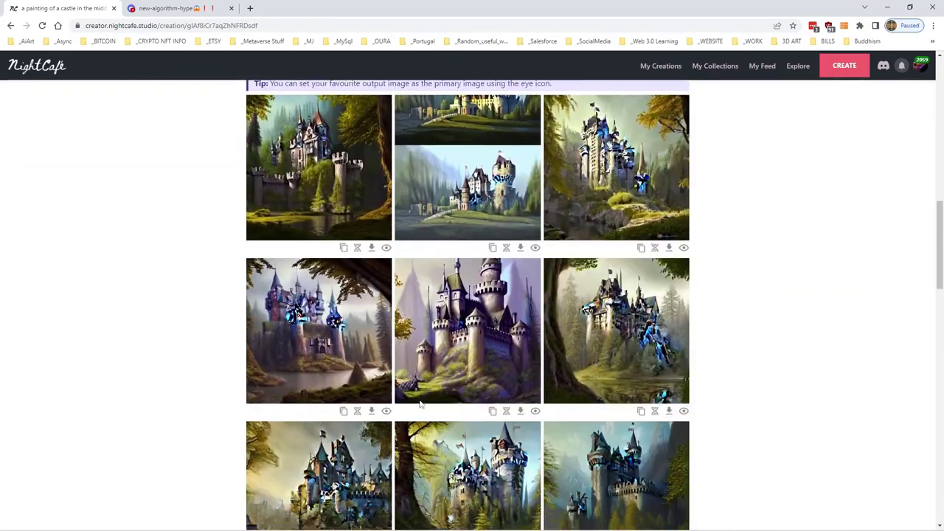
{"action": "scroll", "coordinate": [419, 404], "scroll_direction": "up", "scroll_amount": 8}
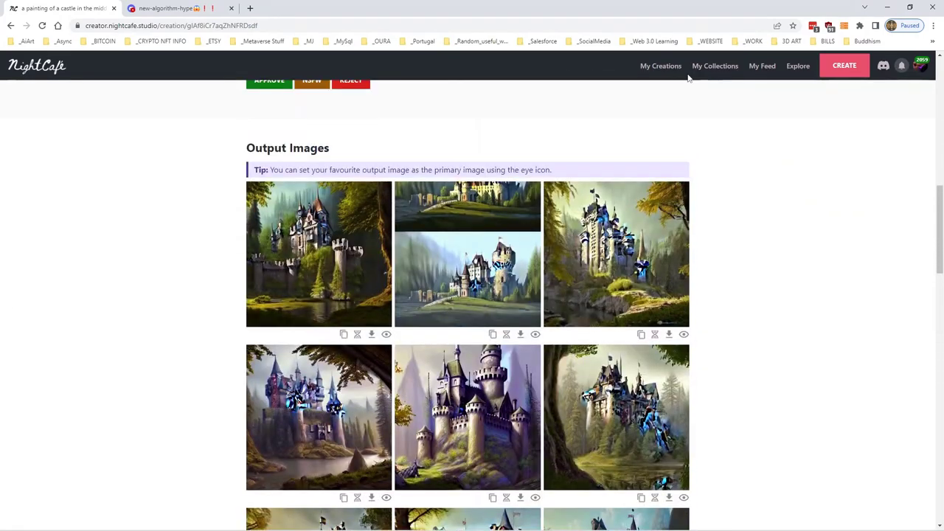
{"action": "left_click", "coordinate": [661, 67]}
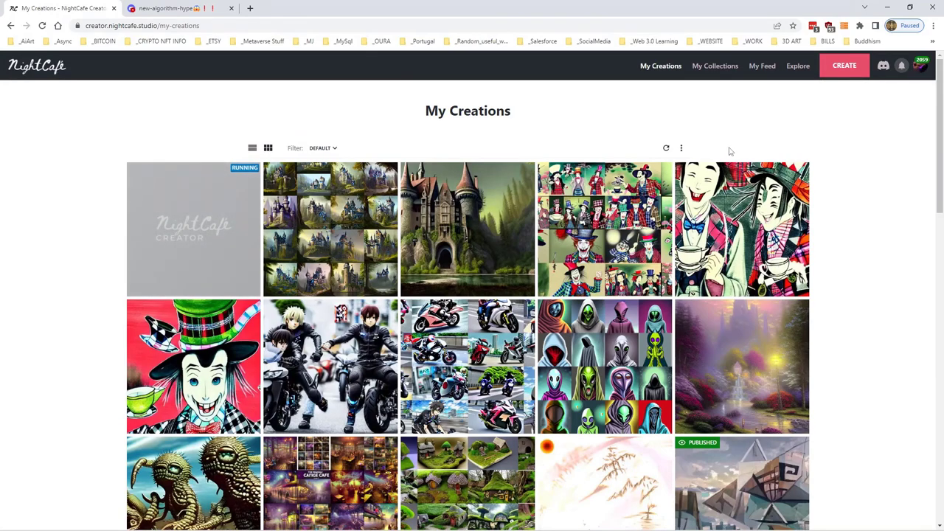
{"action": "mouse_move", "coordinate": [922, 527]}
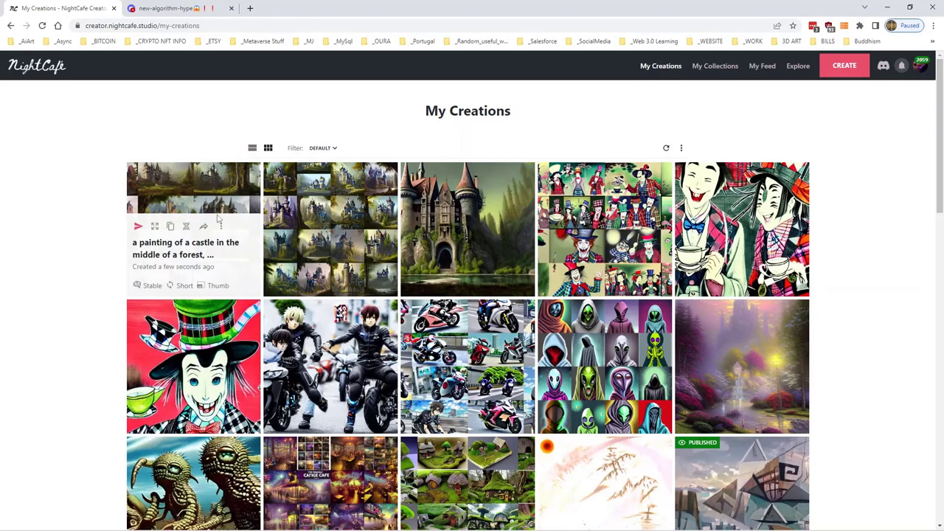
- Open the finished widescreen castle batch and make the tree-framed forest castle its primary image
{"action": "left_click", "coordinate": [216, 209]}
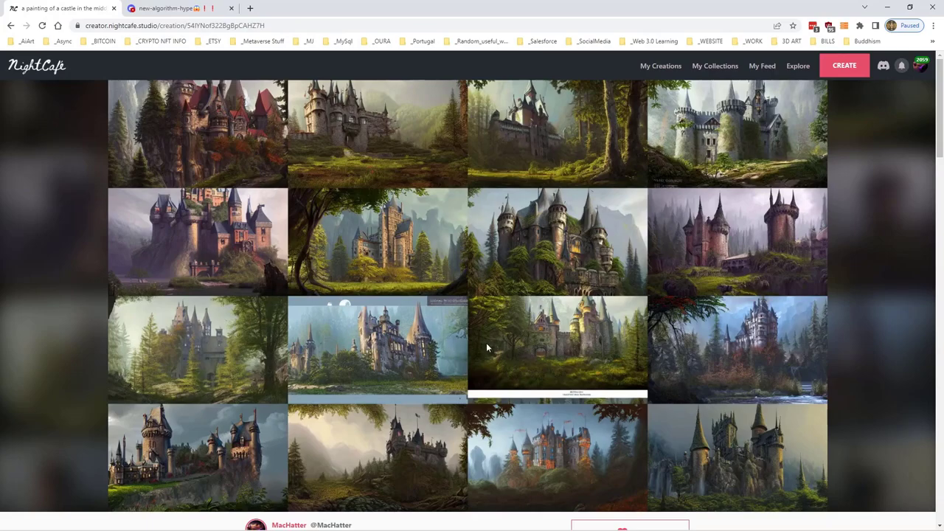
{"action": "scroll", "coordinate": [486, 346], "scroll_direction": "down", "scroll_amount": 3}
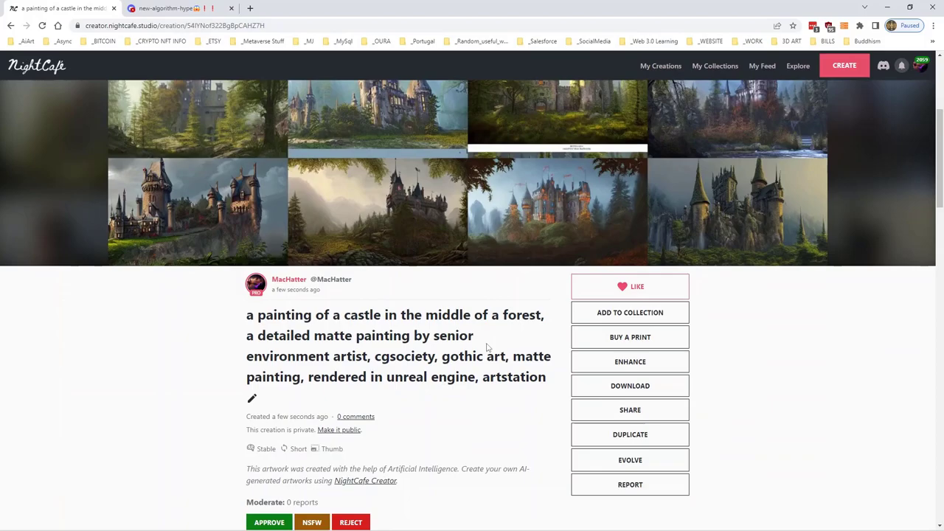
{"action": "scroll", "coordinate": [486, 346], "scroll_direction": "down", "scroll_amount": 6}
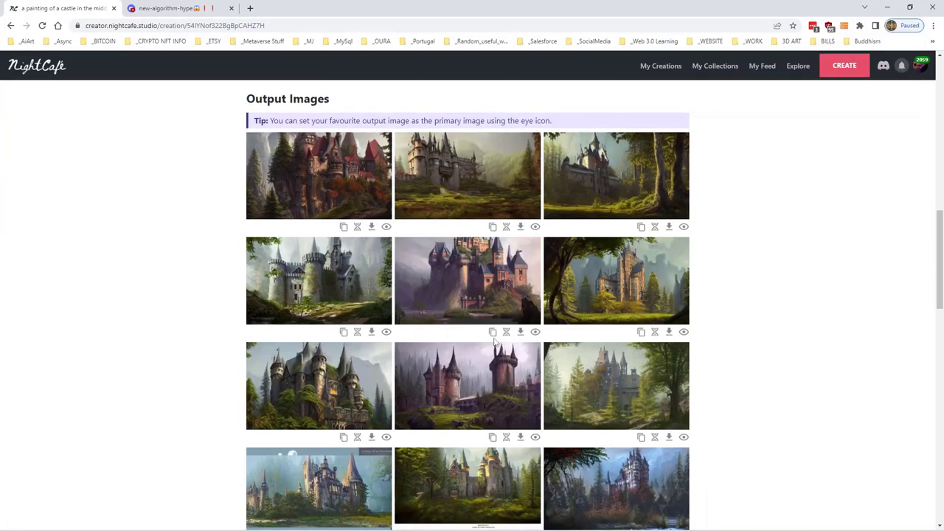
{"action": "left_click", "coordinate": [385, 226]}
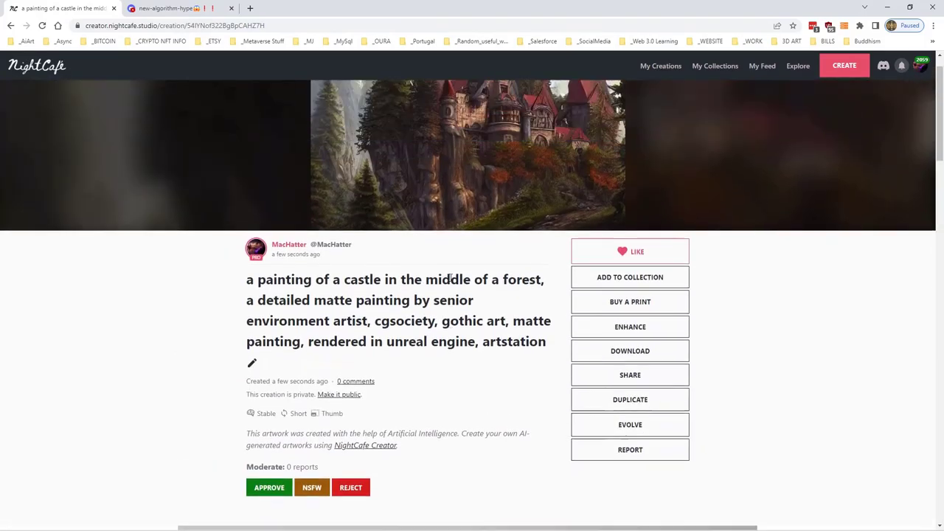
{"action": "scroll", "coordinate": [492, 214], "scroll_direction": "down", "scroll_amount": 15}
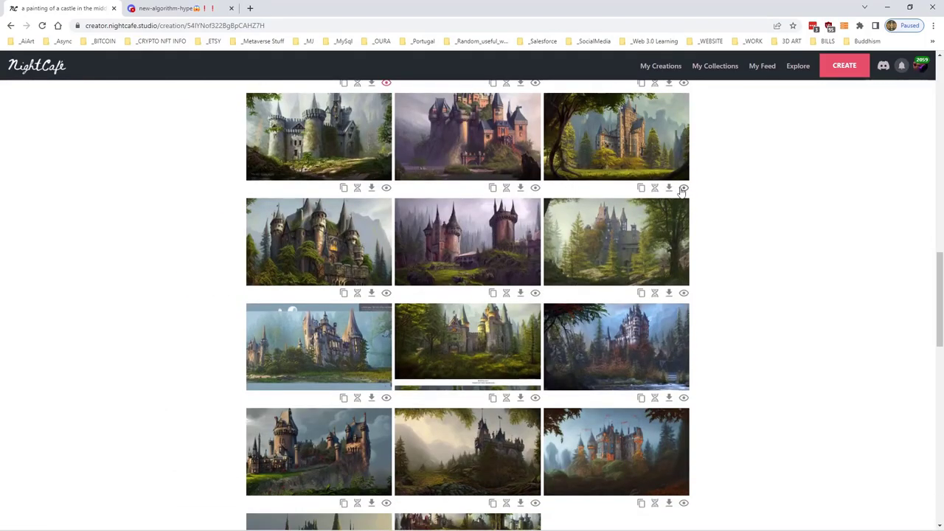
{"action": "left_click", "coordinate": [684, 189]}
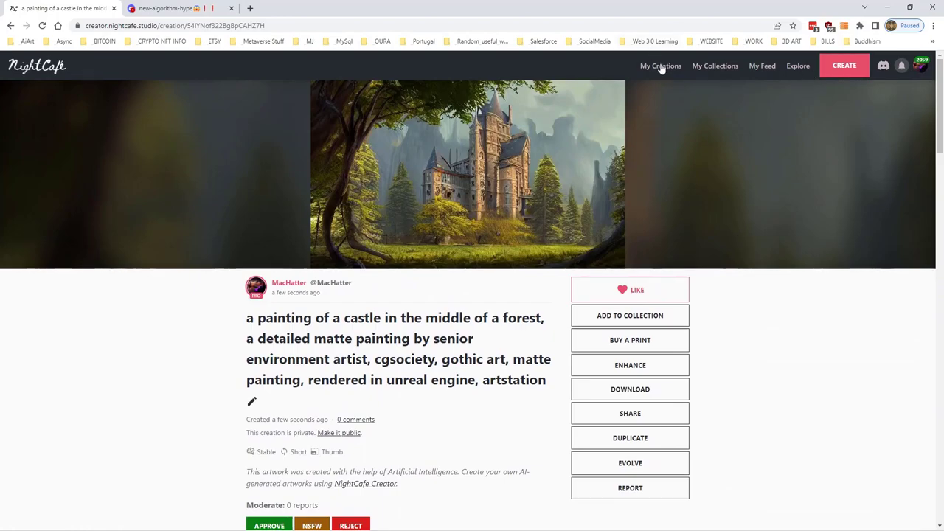
- Duplicate the widescreen castle creation at 80% prompt weight and submit it for 7 credits
{"action": "left_click", "coordinate": [631, 438]}
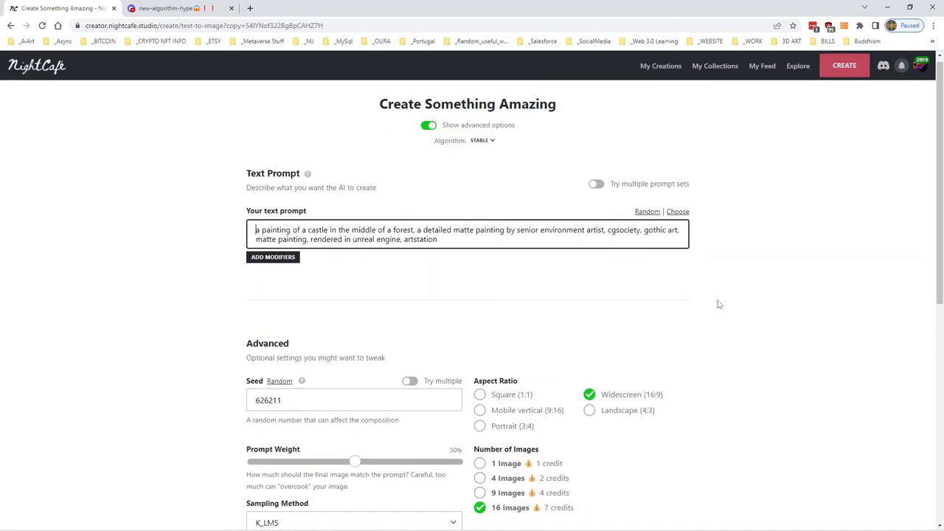
{"action": "scroll", "coordinate": [368, 330], "scroll_direction": "down", "scroll_amount": 2}
{"action": "left_click_drag", "start_coordinate": [355, 323], "coordinate": [417, 325]}
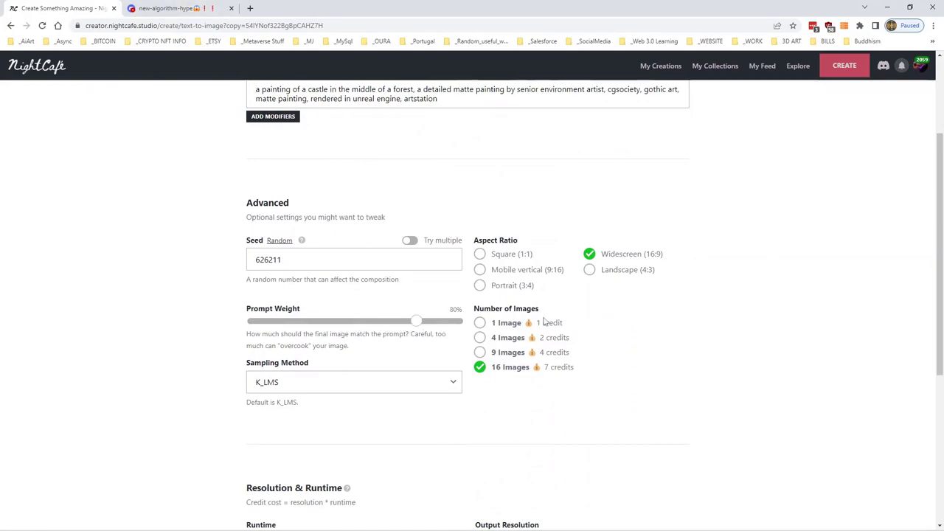
{"action": "scroll", "coordinate": [614, 273], "scroll_direction": "down", "scroll_amount": 4}
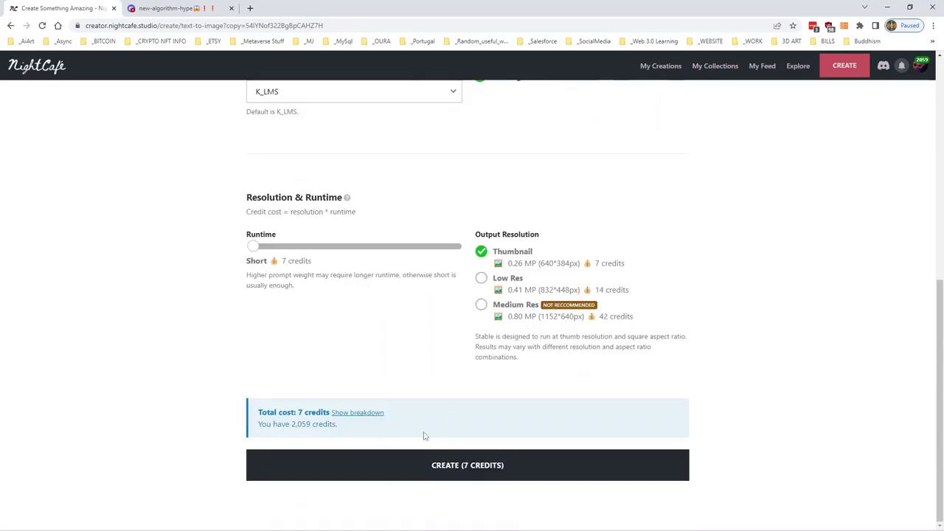
{"action": "left_click", "coordinate": [461, 464]}
{"action": "left_click", "coordinate": [549, 318]}
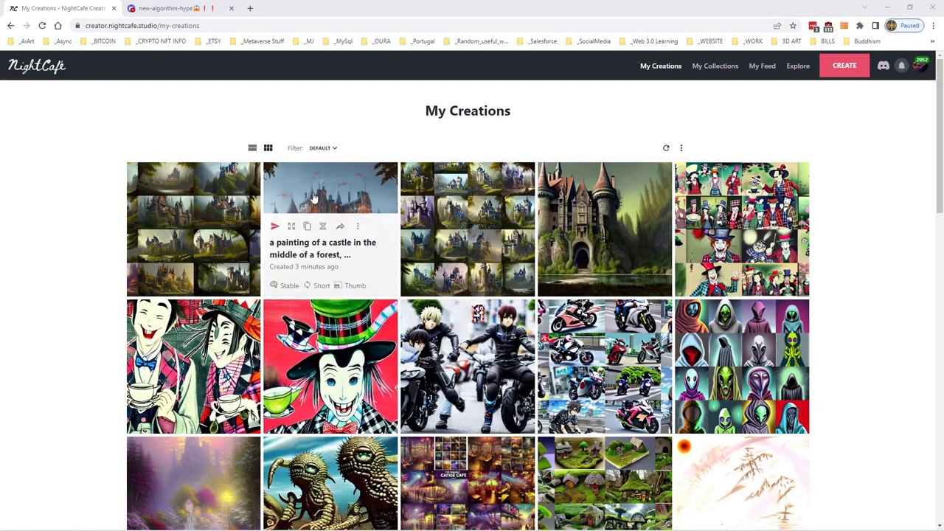
- Make the red-roofed castle beside the water the top castle creation's primary image, then show creation methods
{"action": "left_click", "coordinate": [179, 190]}
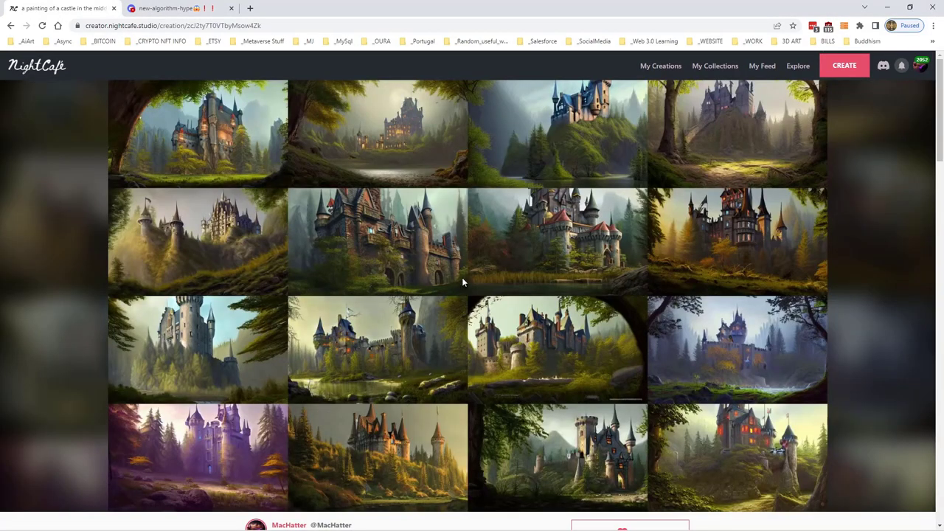
{"action": "scroll", "coordinate": [467, 275], "scroll_direction": "down", "scroll_amount": 1}
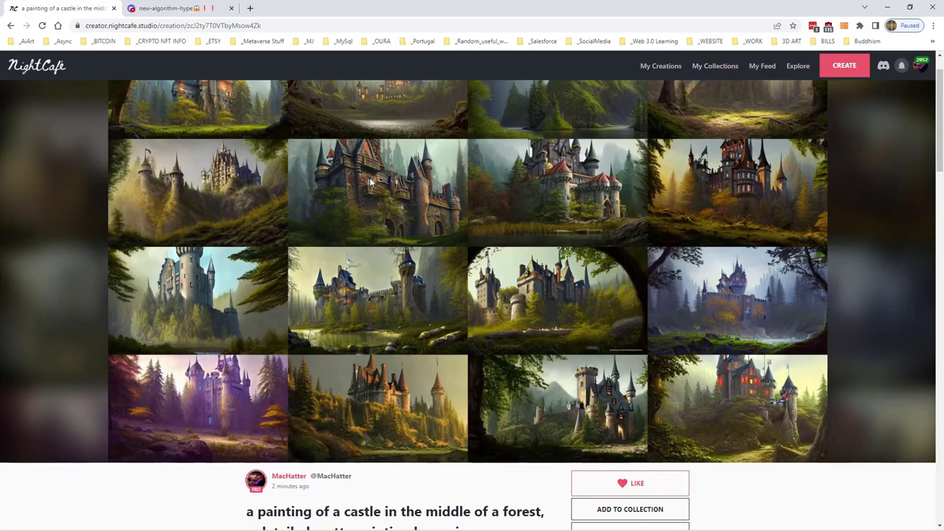
{"action": "scroll", "coordinate": [413, 236], "scroll_direction": "up", "scroll_amount": 1}
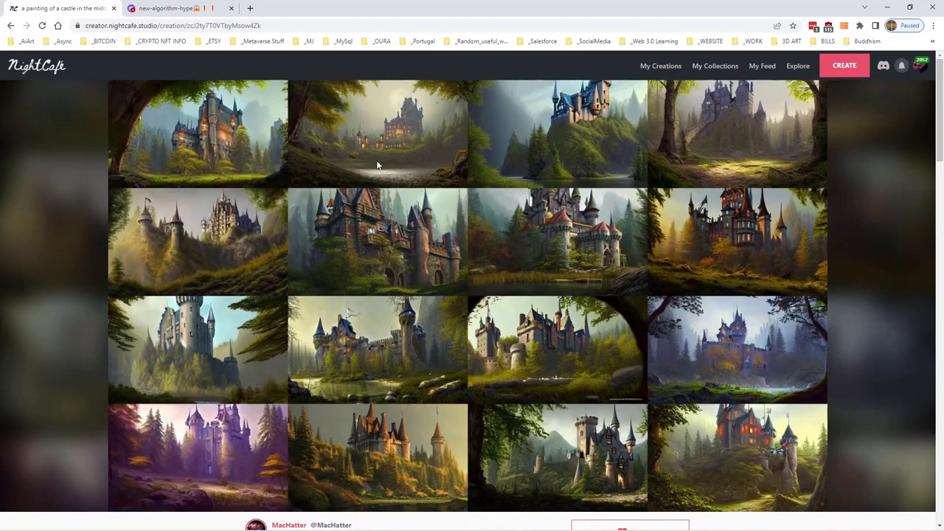
{"action": "scroll", "coordinate": [377, 165], "scroll_direction": "down", "scroll_amount": 10}
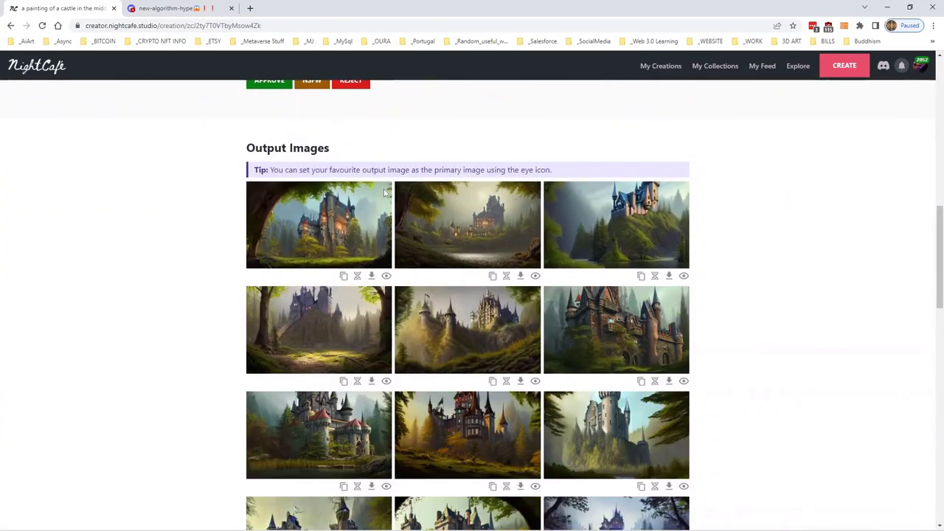
{"action": "scroll", "coordinate": [385, 193], "scroll_direction": "down", "scroll_amount": 1}
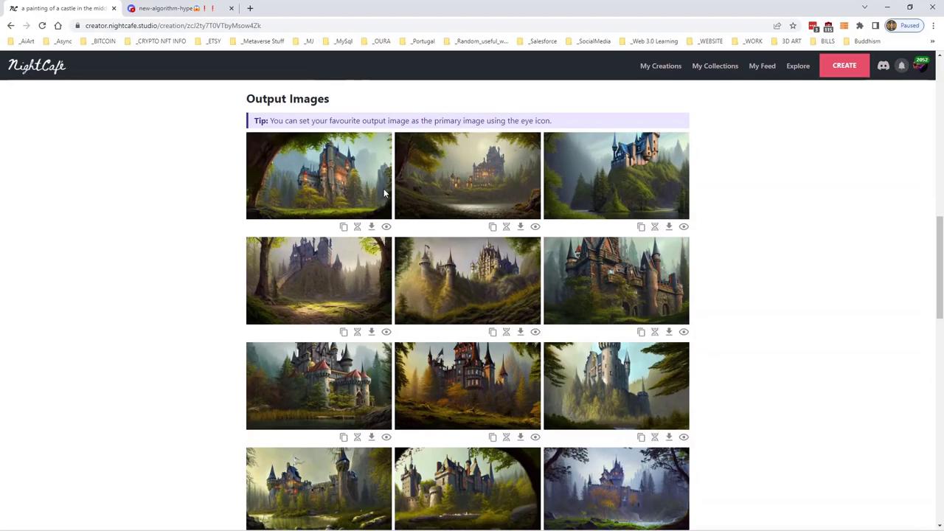
{"action": "left_click", "coordinate": [386, 332]}
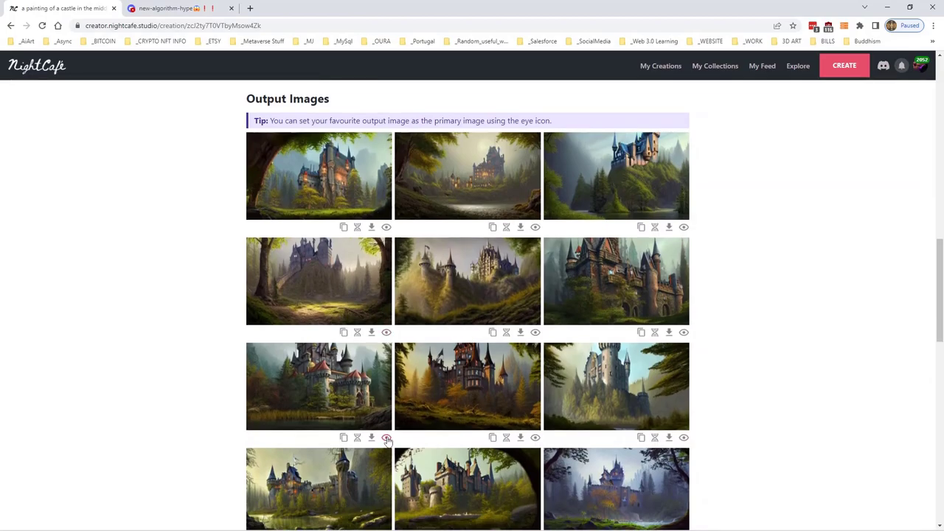
{"action": "scroll", "coordinate": [462, 343], "scroll_direction": "up", "scroll_amount": 10}
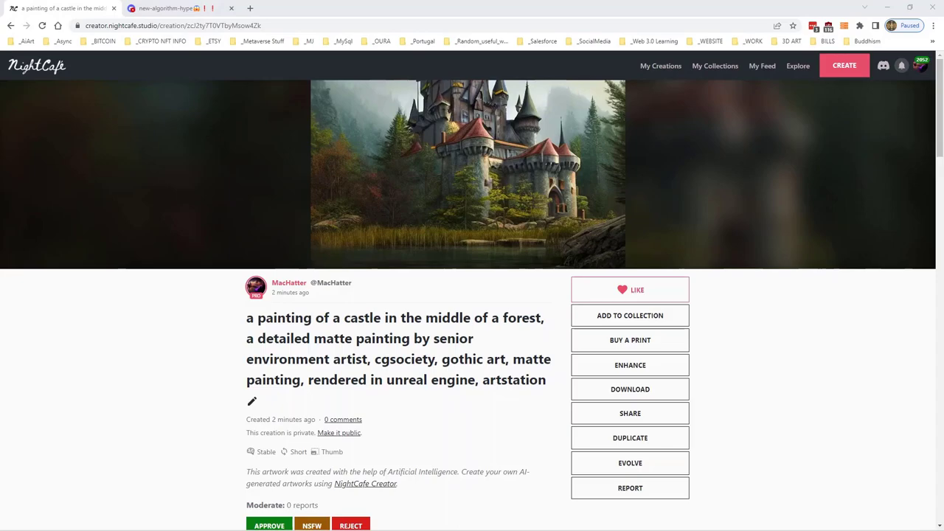
{"action": "left_click", "coordinate": [843, 70]}
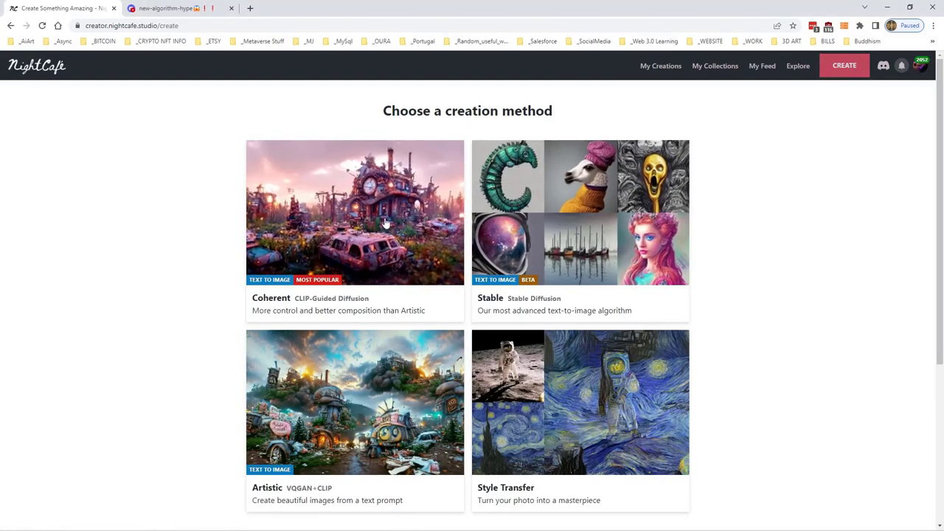
- Start a text-to-image creation on the Stable algorithm with the pasted futuristic city prompt
{"action": "left_click", "coordinate": [432, 155]}
{"action": "left_click", "coordinate": [487, 148]}
{"action": "left_click", "coordinate": [503, 209]}
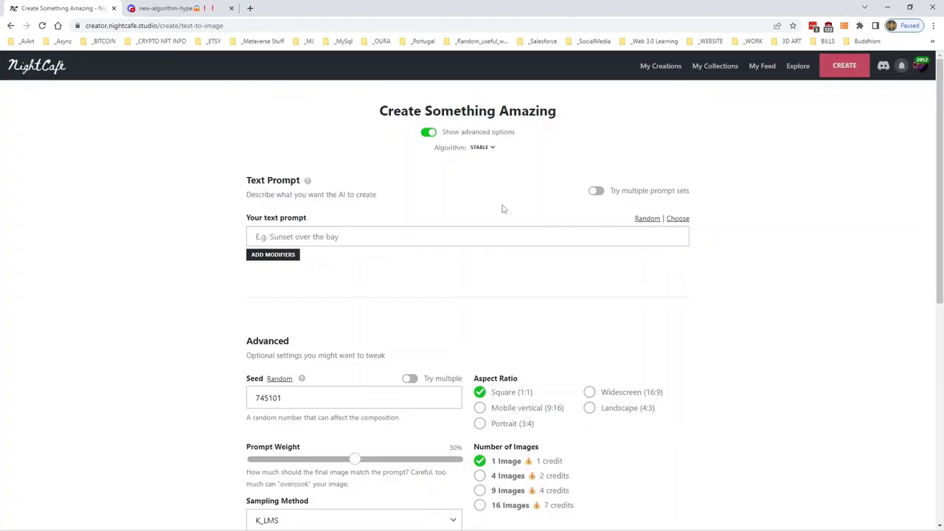
{"action": "left_click", "coordinate": [371, 235]}
{"action": "type", "text": "a futuristic city surrounded by water and rocks, a detailed matte painting by Stephen Martiniere, cgsociety, fantasy art, matte painting, unreal engine 5, unreal engine"}
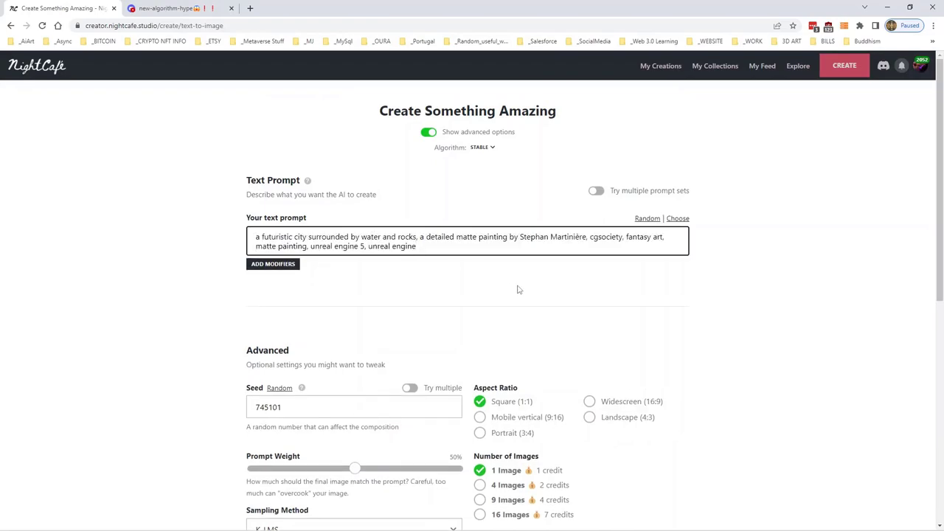
{"action": "scroll", "coordinate": [548, 297], "scroll_direction": "down", "scroll_amount": 3}
{"action": "scroll", "coordinate": [548, 297], "scroll_direction": "up", "scroll_amount": 1}
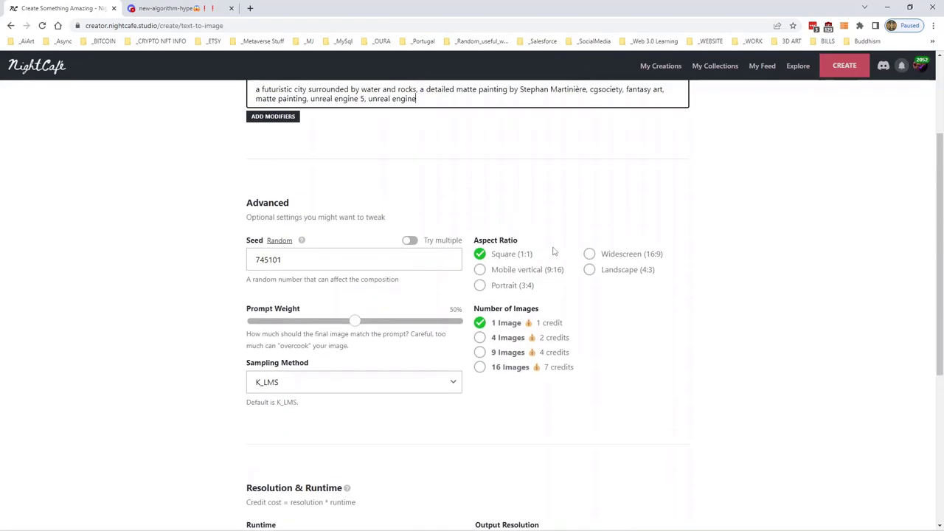
- Choose Landscape (4:3), K_HEUN sampling, 16 images and Low Res output
{"action": "left_click", "coordinate": [588, 271]}
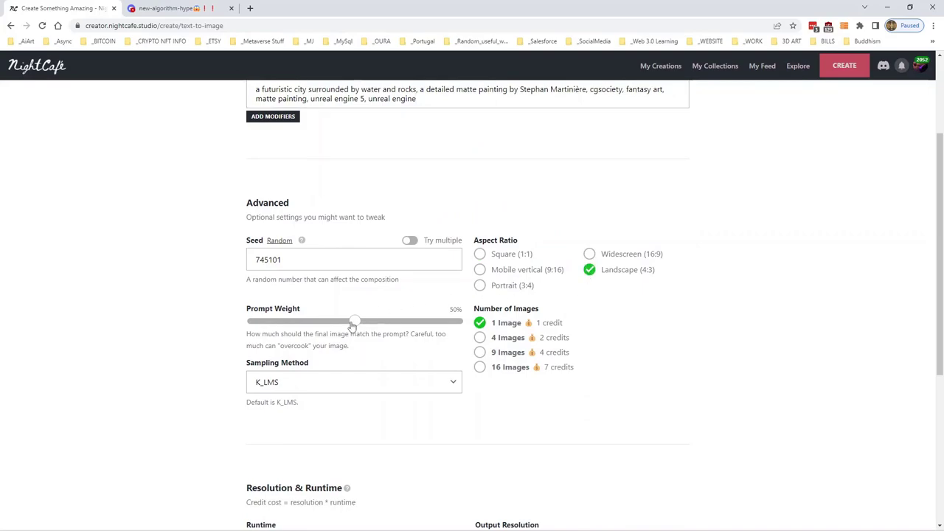
{"action": "left_click", "coordinate": [337, 383]}
{"action": "left_click", "coordinate": [312, 422]}
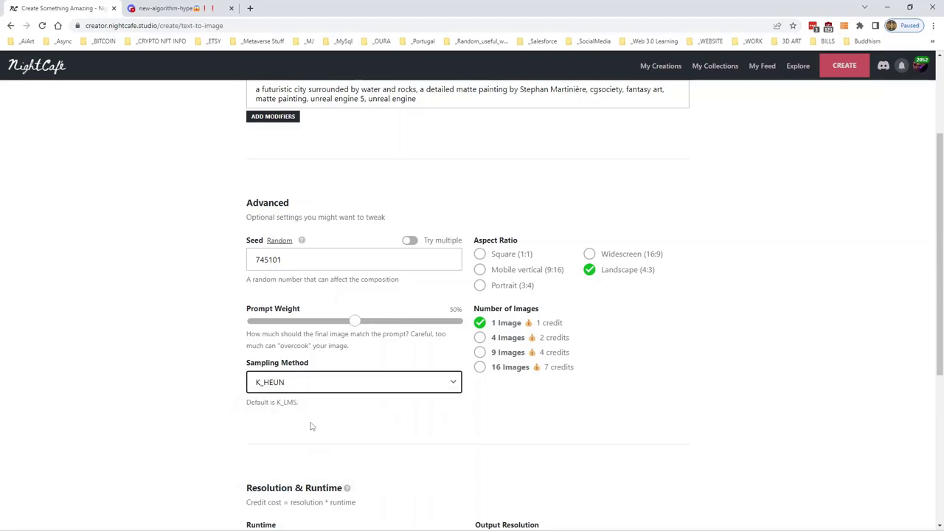
{"action": "left_click", "coordinate": [479, 367]}
{"action": "scroll", "coordinate": [782, 287], "scroll_direction": "down", "scroll_amount": 4}
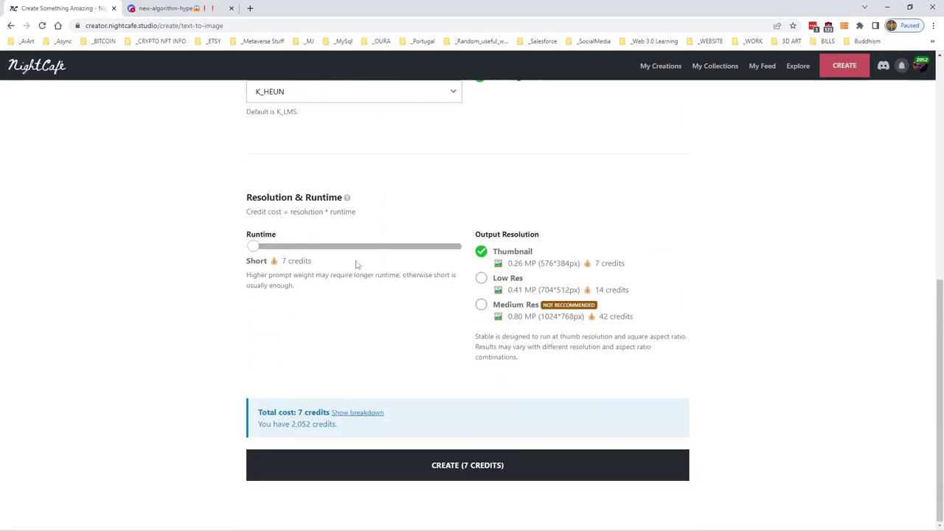
{"action": "left_click", "coordinate": [484, 280]}
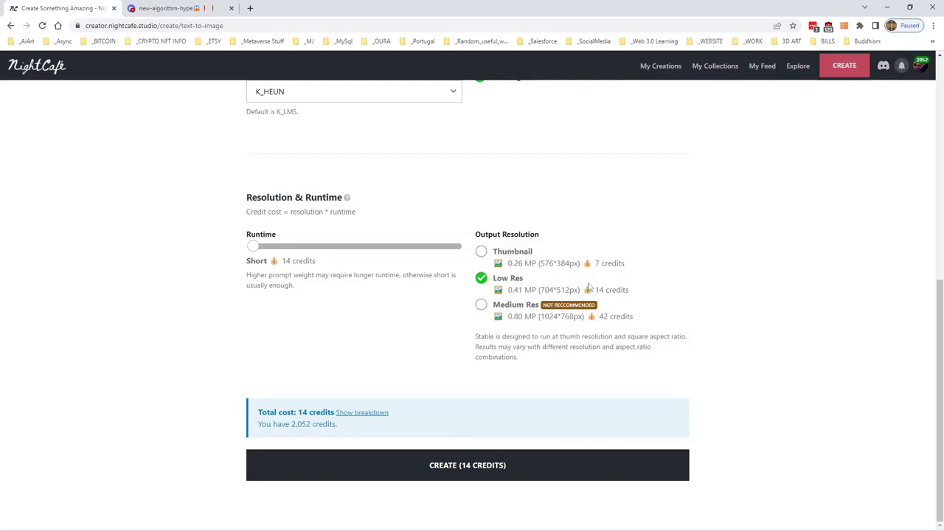
- Submit the futuristic city creation, confirming the 14-credit spend on the second attempt
{"action": "left_click", "coordinate": [483, 475]}
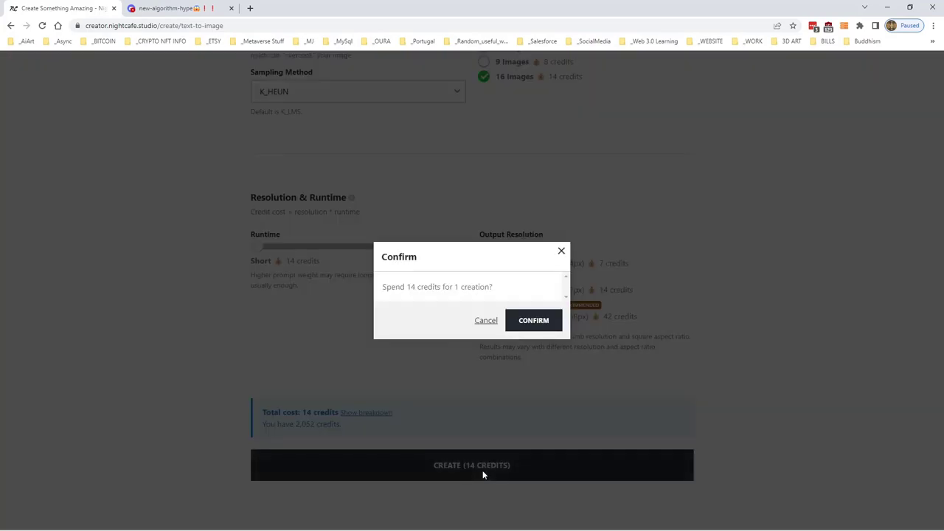
{"action": "left_click", "coordinate": [561, 251]}
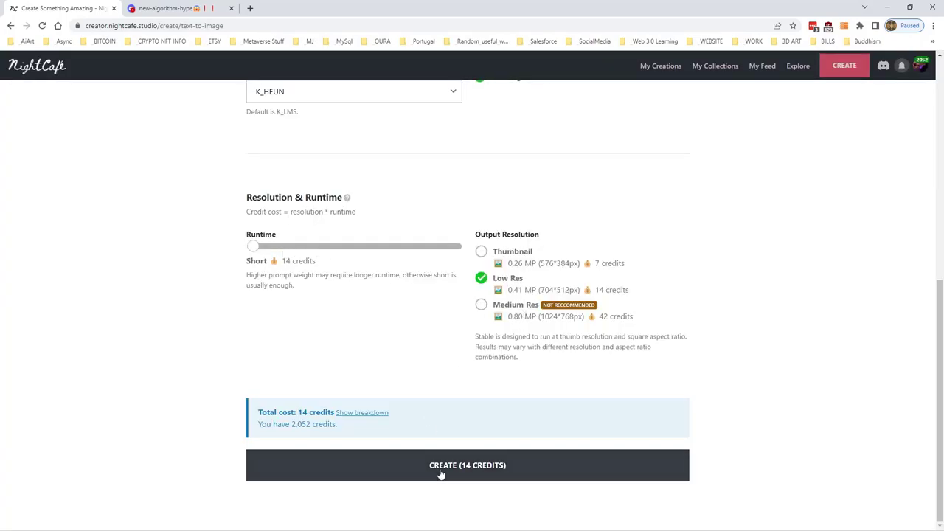
{"action": "left_click", "coordinate": [476, 471]}
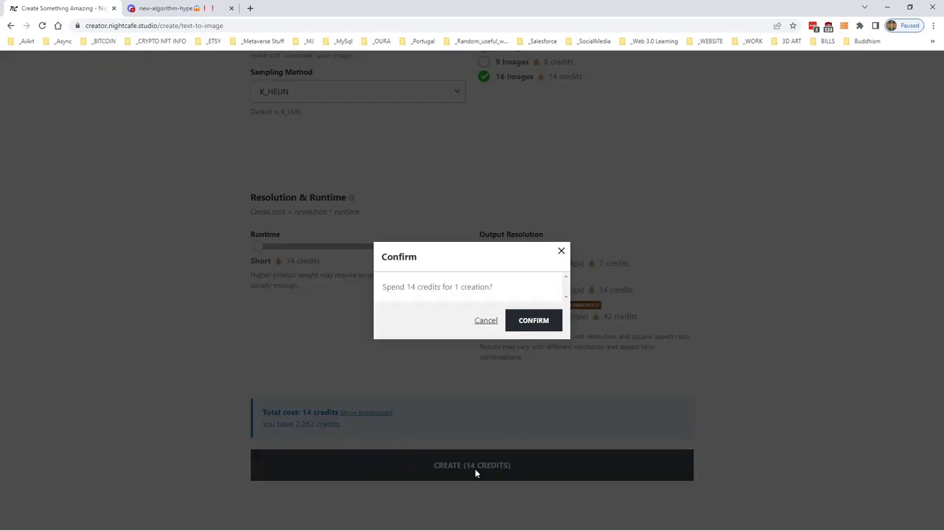
{"action": "left_click", "coordinate": [531, 320]}
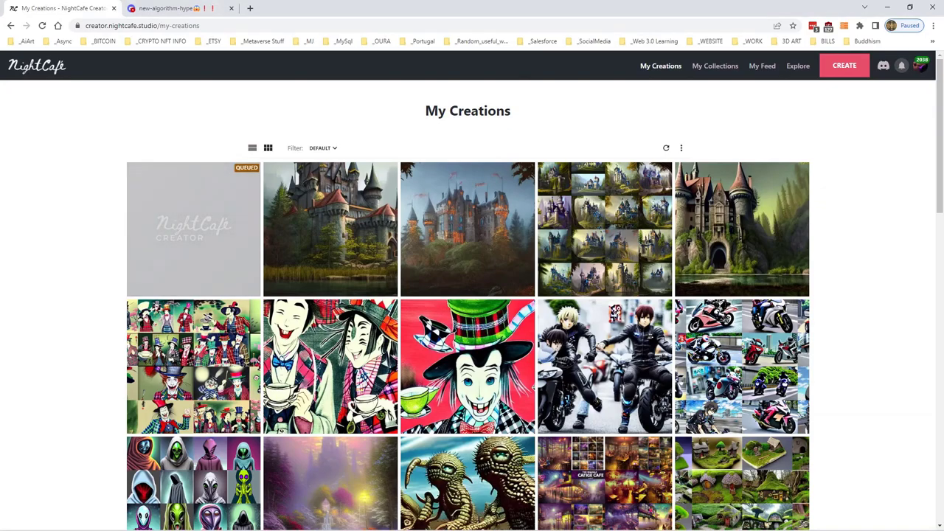
- Glance at the Discord discussion, then open the finished futuristic city creation
{"action": "key", "text": "ctrl+Tab"}
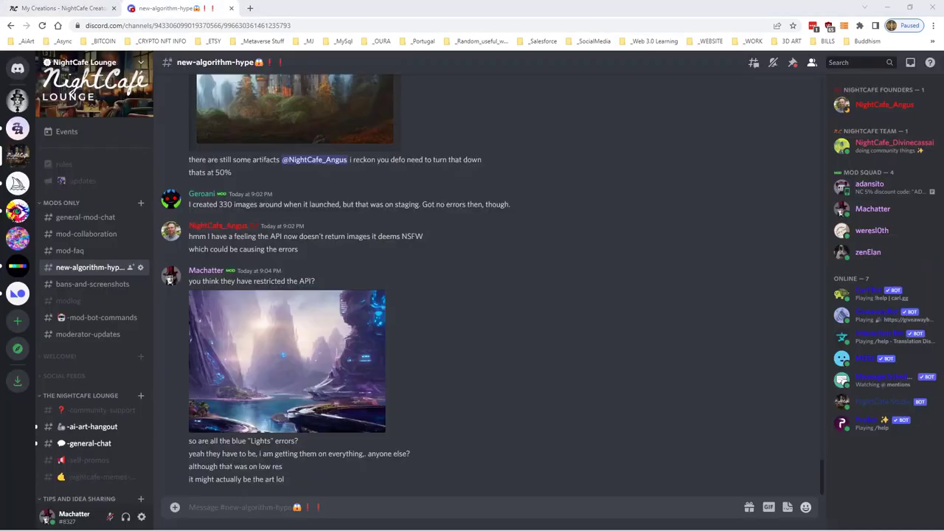
{"action": "key", "text": "ctrl+Tab"}
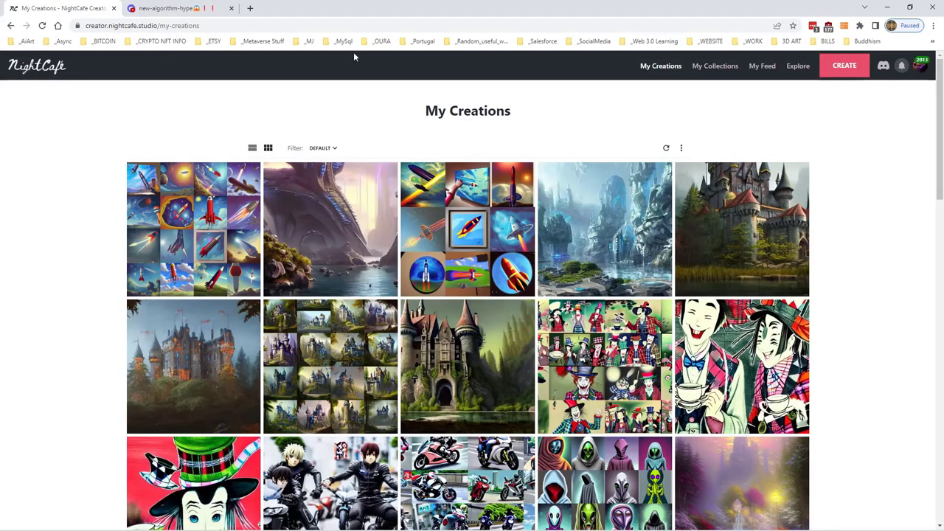
{"action": "mouse_move", "coordinate": [725, 209]}
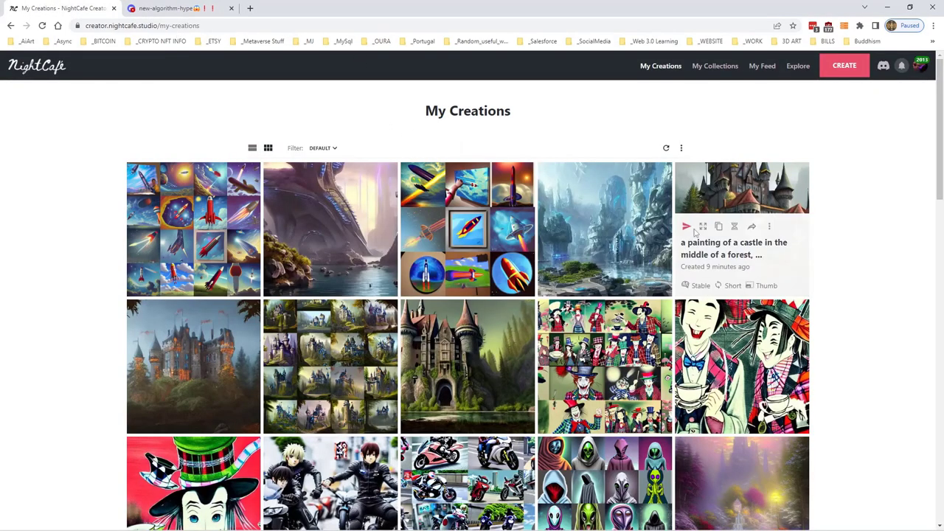
{"action": "left_click", "coordinate": [611, 189]}
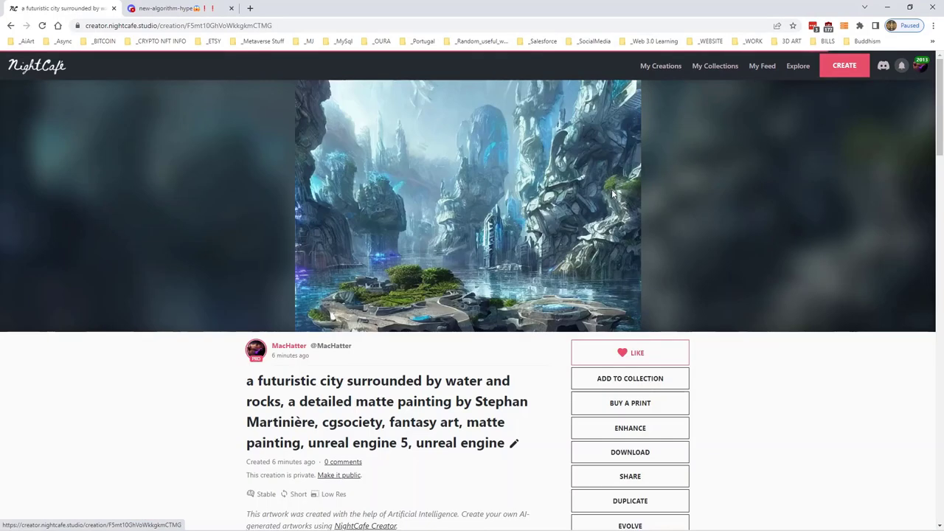
{"action": "scroll", "coordinate": [375, 256], "scroll_direction": "down", "scroll_amount": 15}
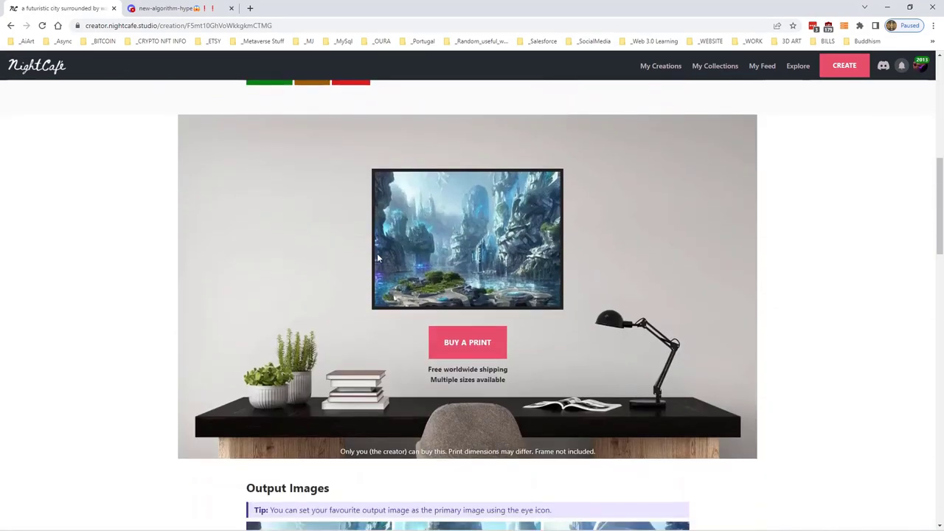
{"action": "scroll", "coordinate": [605, 415], "scroll_direction": "down", "scroll_amount": 10}
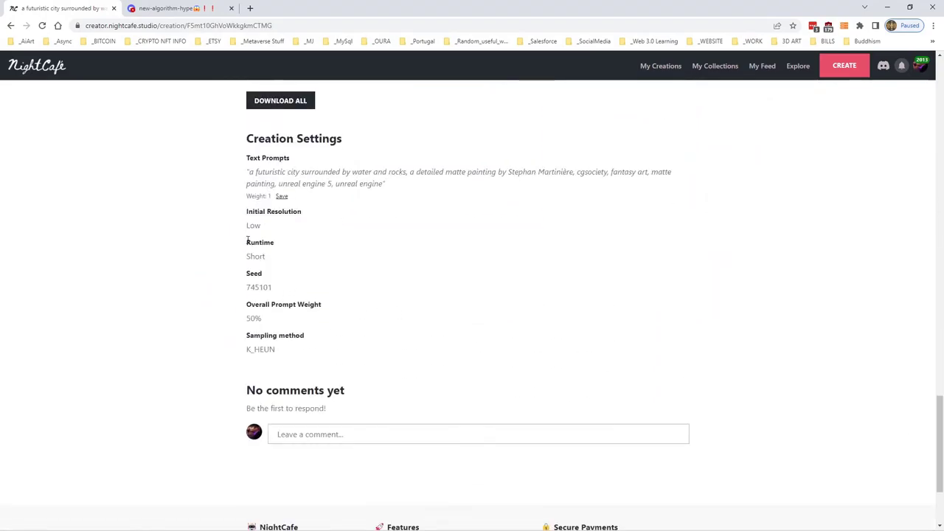
- Set the bright blue river city image as the creation's primary image
{"action": "left_click_drag", "start_coordinate": [246, 240], "coordinate": [270, 260]}
{"action": "left_click", "coordinate": [514, 328]}
{"action": "scroll", "coordinate": [514, 327], "scroll_direction": "up", "scroll_amount": 15}
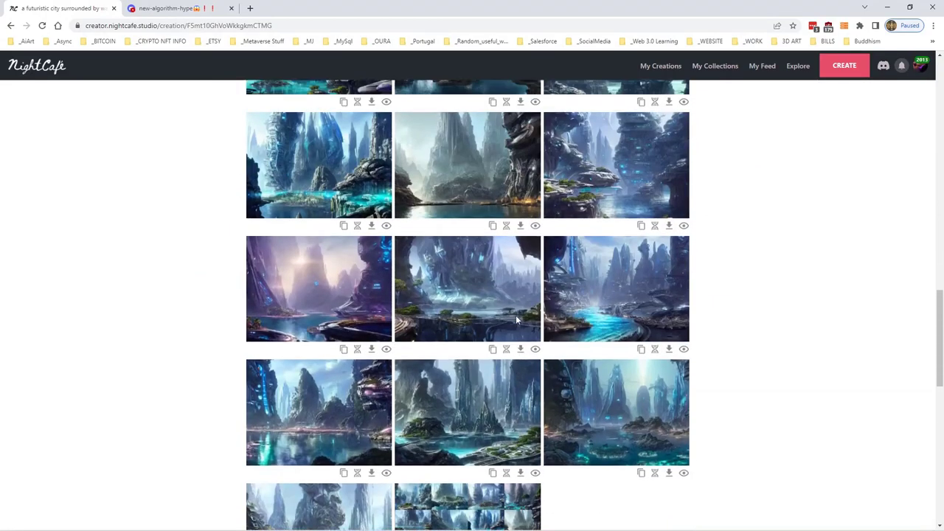
{"action": "scroll", "coordinate": [504, 317], "scroll_direction": "down", "scroll_amount": 5}
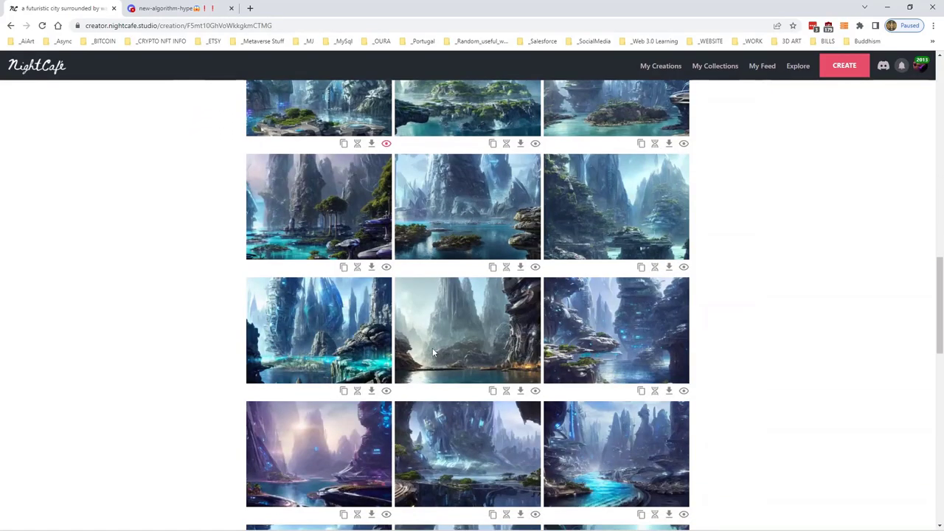
{"action": "scroll", "coordinate": [391, 361], "scroll_direction": "down", "scroll_amount": 3}
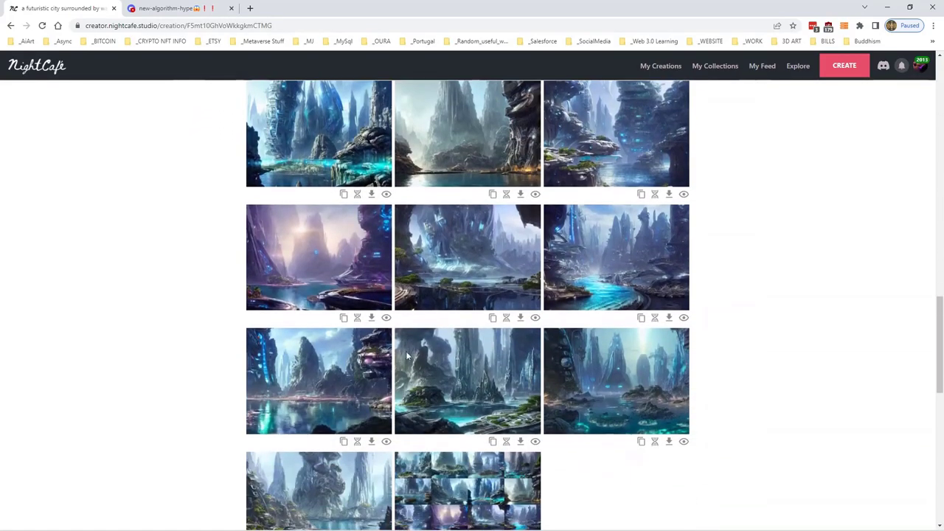
{"action": "left_click", "coordinate": [683, 317]}
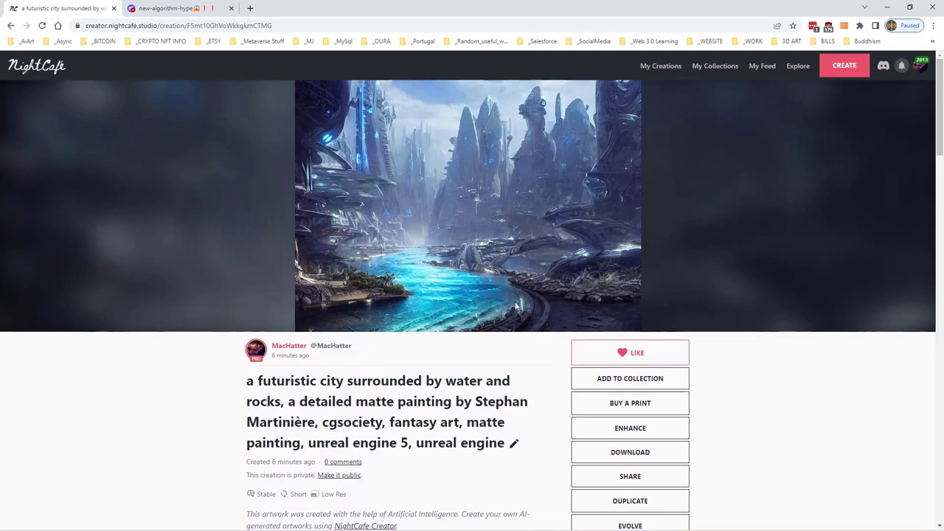
- Open the nine-image rocketship creation and review its resolution and runtime settings
{"action": "left_click", "coordinate": [666, 67]}
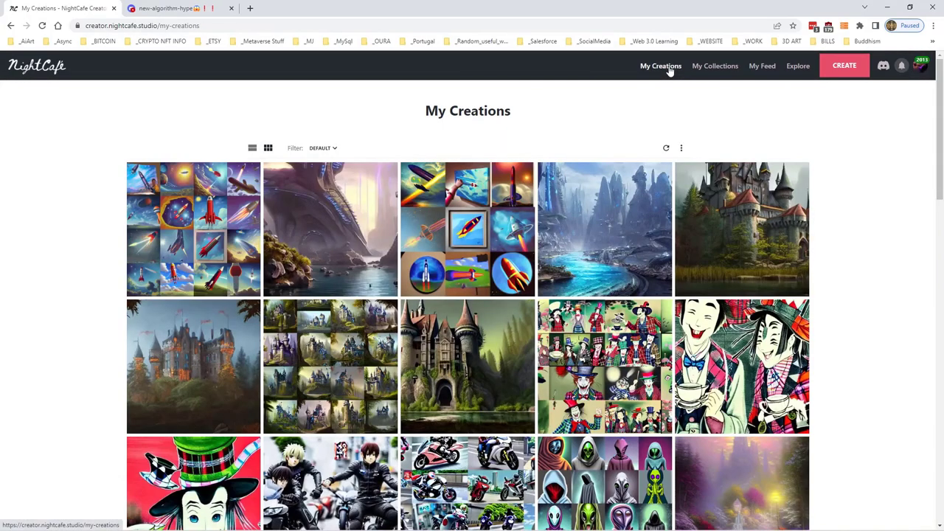
{"action": "left_click", "coordinate": [485, 185]}
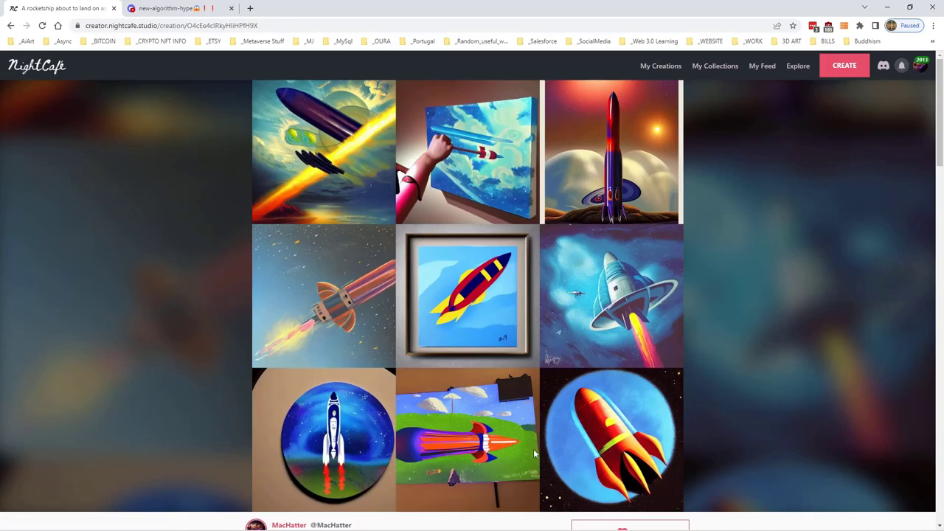
{"action": "scroll", "coordinate": [483, 287], "scroll_direction": "down", "scroll_amount": 8}
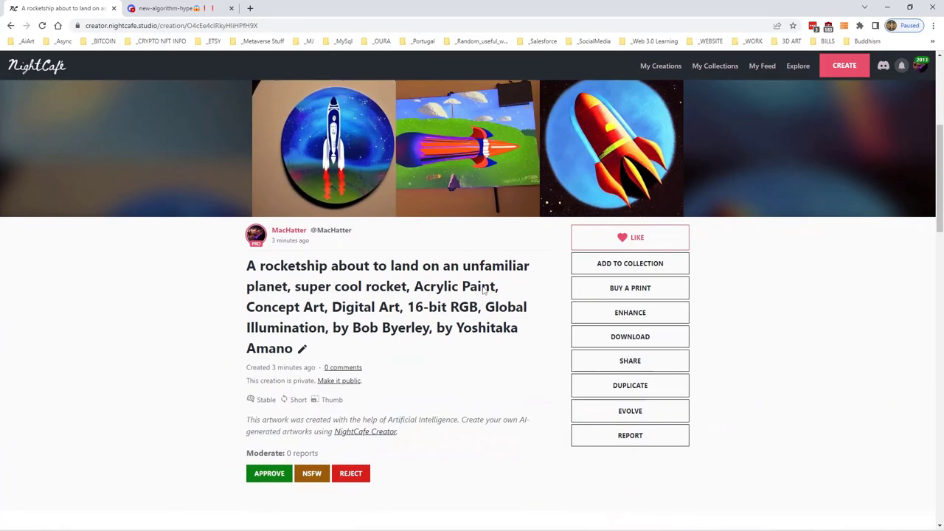
{"action": "scroll", "coordinate": [483, 287], "scroll_direction": "down", "scroll_amount": 10}
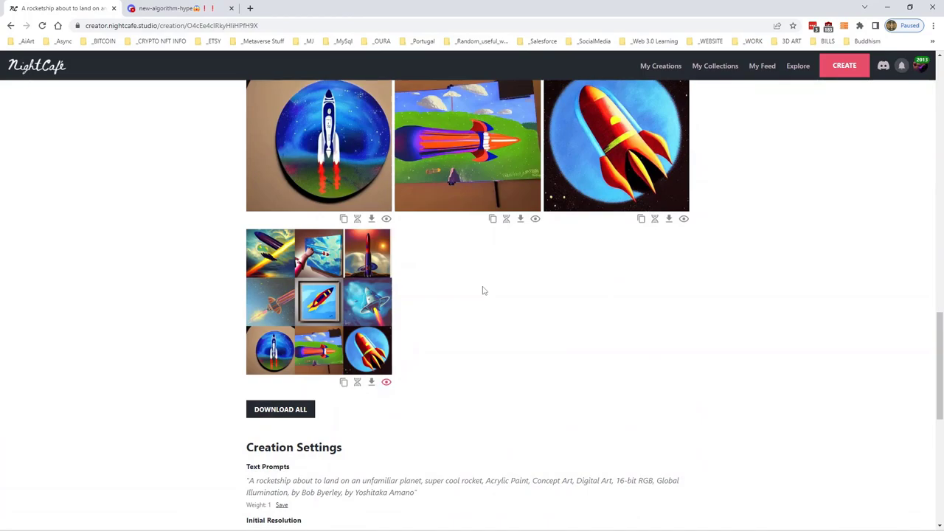
{"action": "left_click_drag", "start_coordinate": [275, 296], "coordinate": [335, 353]}
{"action": "left_click", "coordinate": [529, 300]}
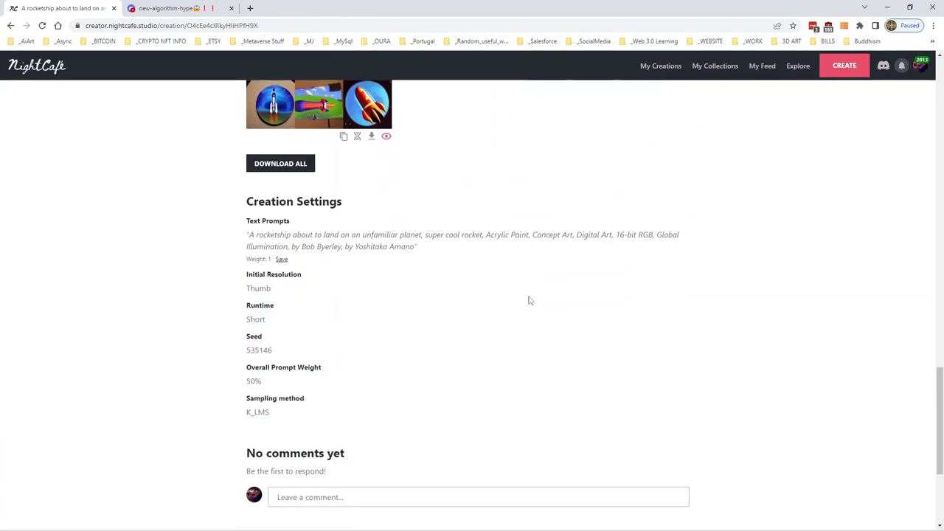
- Open the 16-image rocketship creation and review its Low resolution and Short runtime settings
{"action": "left_click", "coordinate": [664, 66]}
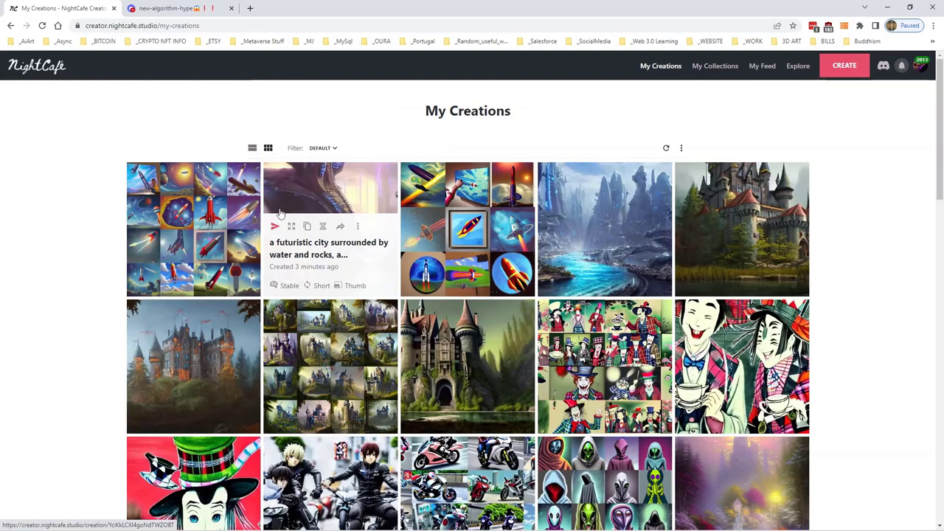
{"action": "left_click", "coordinate": [213, 206]}
{"action": "scroll", "coordinate": [376, 328], "scroll_direction": "down", "scroll_amount": 8}
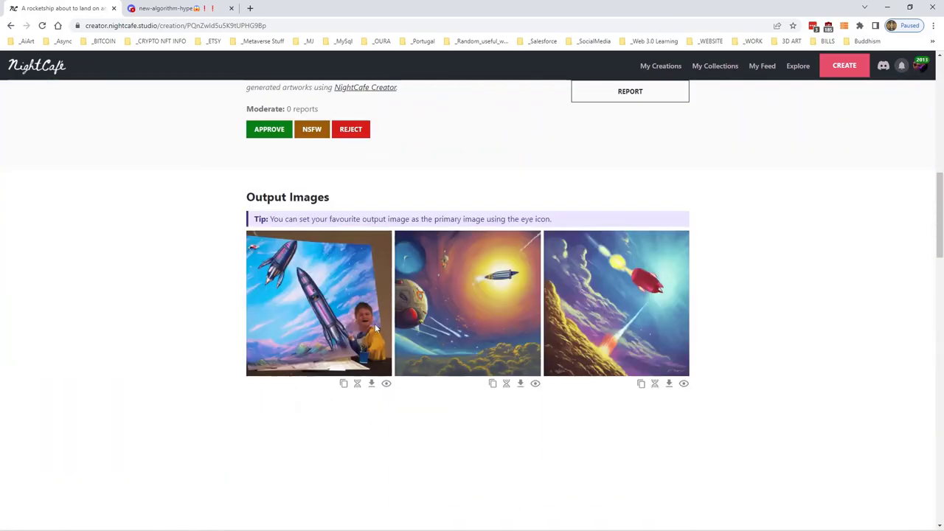
{"action": "scroll", "coordinate": [376, 328], "scroll_direction": "up", "scroll_amount": 3}
{"action": "scroll", "coordinate": [376, 328], "scroll_direction": "down", "scroll_amount": 15}
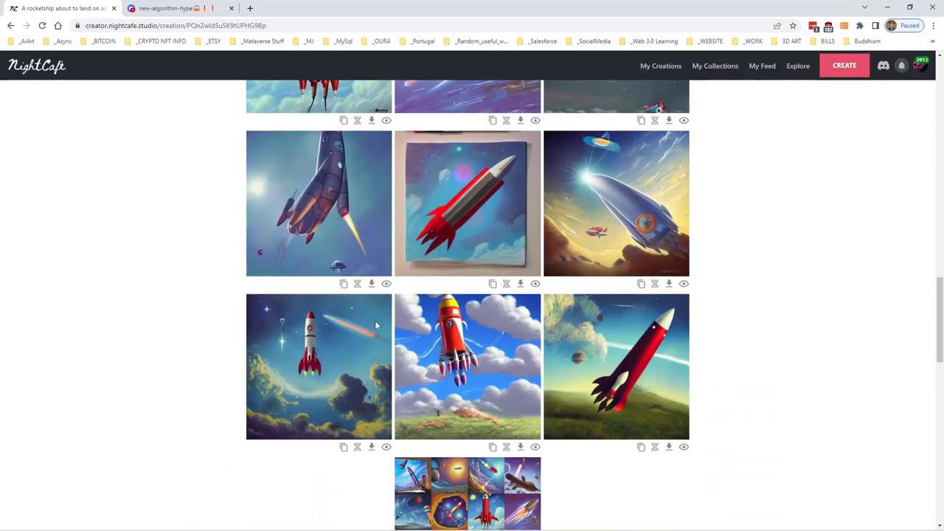
{"action": "scroll", "coordinate": [376, 324], "scroll_direction": "down", "scroll_amount": 2}
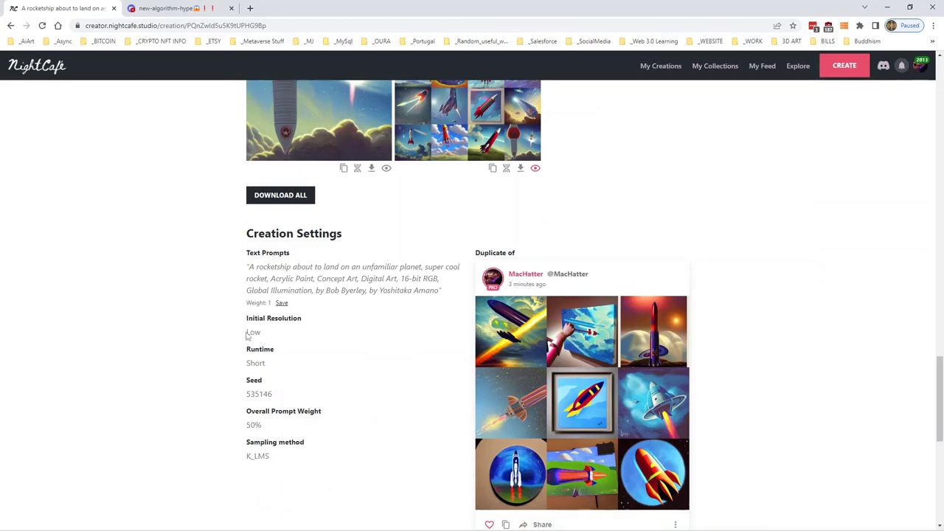
{"action": "left_click_drag", "start_coordinate": [248, 334], "coordinate": [276, 363]}
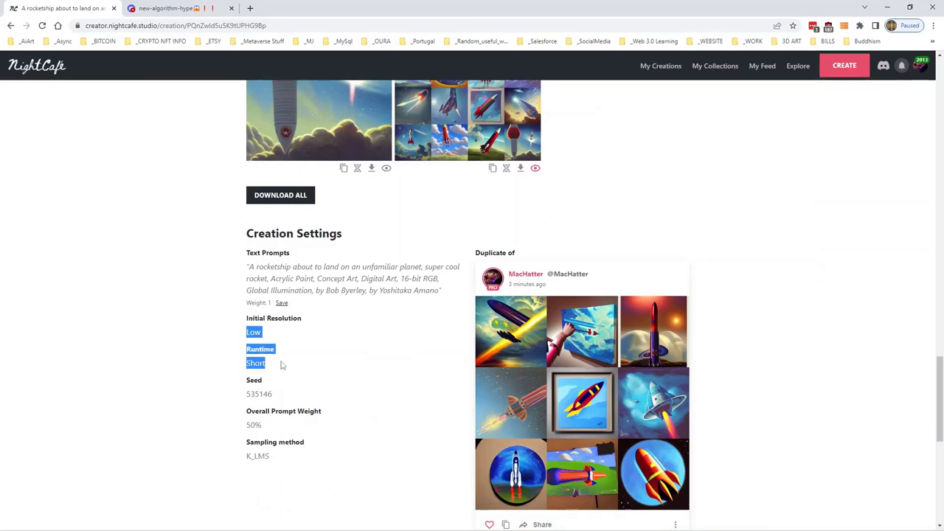
{"action": "scroll", "coordinate": [284, 362], "scroll_direction": "up", "scroll_amount": 10}
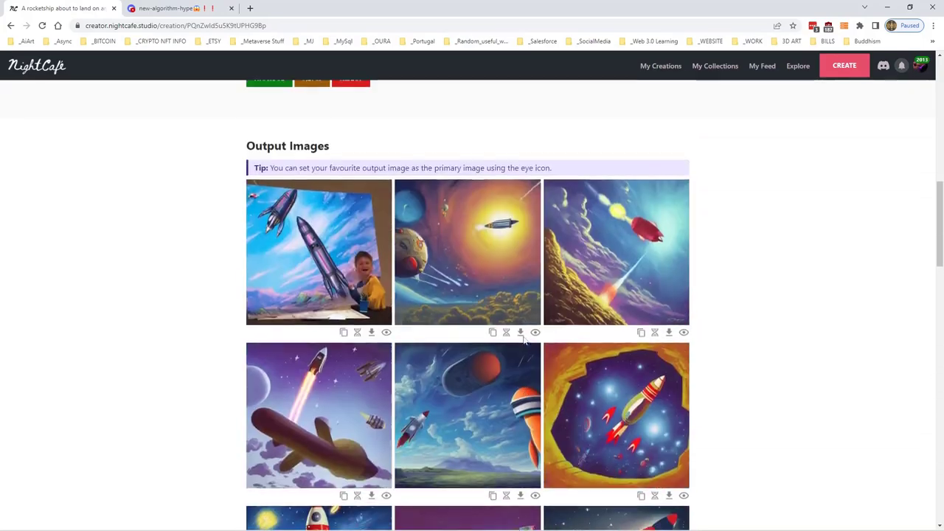
{"action": "scroll", "coordinate": [664, 295], "scroll_direction": "up", "scroll_amount": 3}
- Duplicate the rocketship creation, then return and reopen the 16-image rocketship creation
{"action": "left_click", "coordinate": [649, 244]}
{"action": "scroll", "coordinate": [561, 280], "scroll_direction": "down", "scroll_amount": 3}
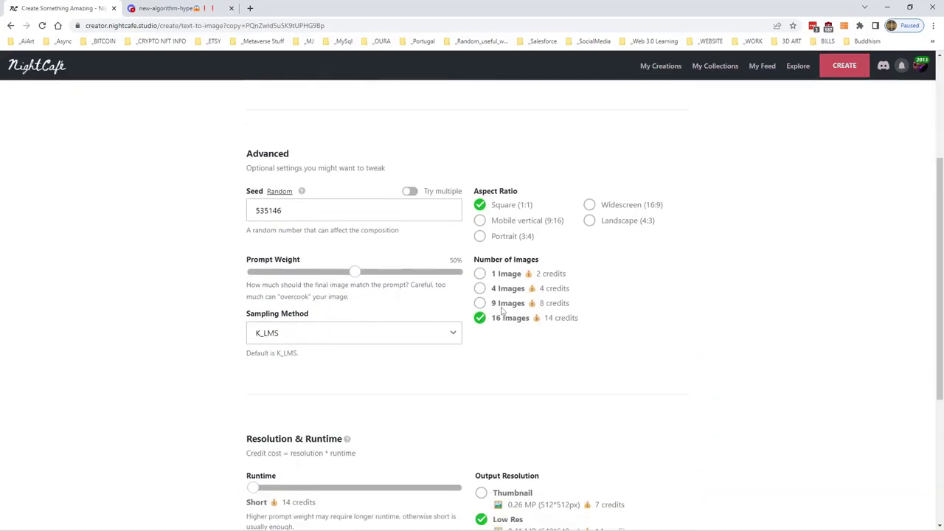
{"action": "scroll", "coordinate": [502, 311], "scroll_direction": "down", "scroll_amount": 3}
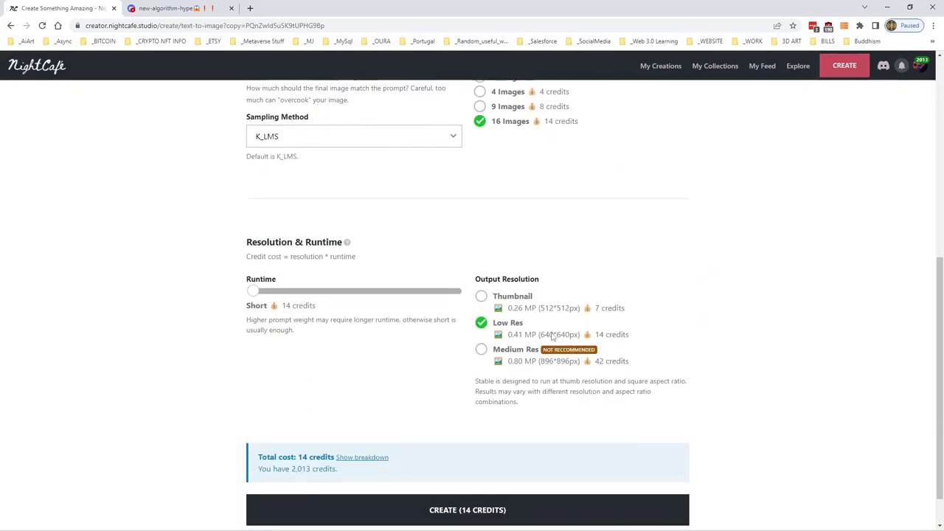
{"action": "scroll", "coordinate": [518, 316], "scroll_direction": "up", "scroll_amount": 6}
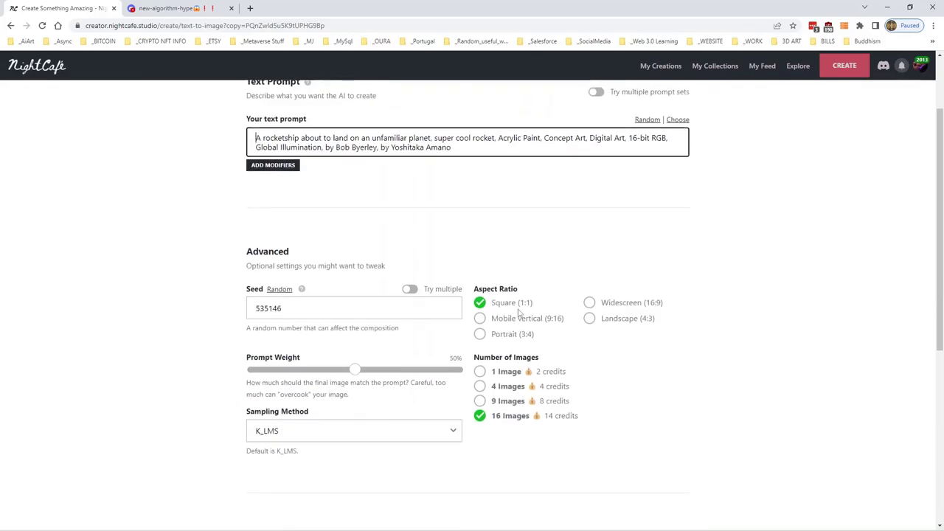
{"action": "left_click", "coordinate": [668, 68]}
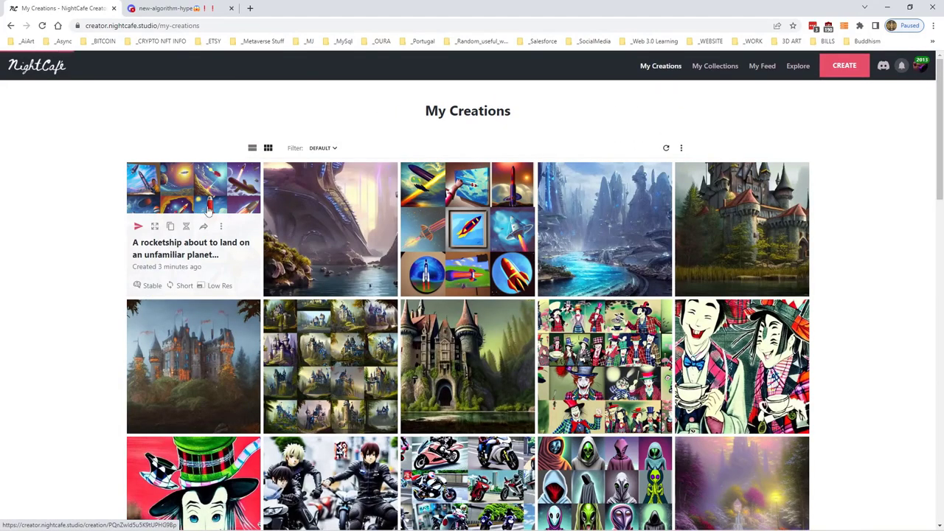
{"action": "left_click", "coordinate": [254, 210]}
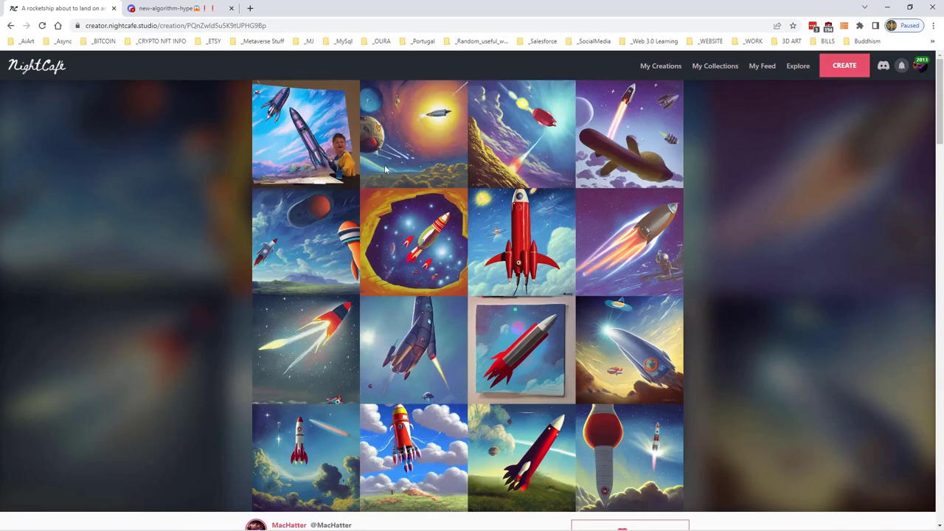
{"action": "scroll", "coordinate": [590, 288], "scroll_direction": "down", "scroll_amount": 2}
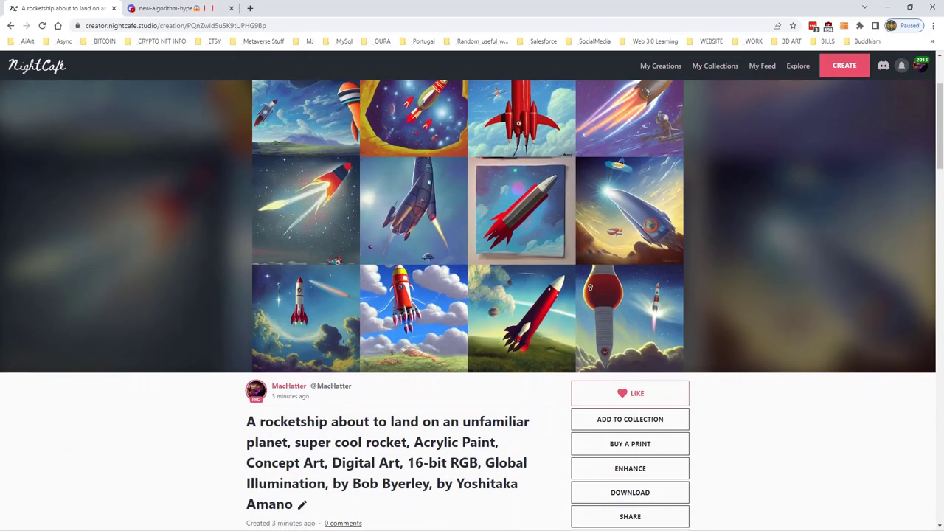
{"action": "scroll", "coordinate": [590, 288], "scroll_direction": "down", "scroll_amount": 10}
{"action": "scroll", "coordinate": [668, 308], "scroll_direction": "up", "scroll_amount": 2}
{"action": "scroll", "coordinate": [677, 338], "scroll_direction": "down", "scroll_amount": 2}
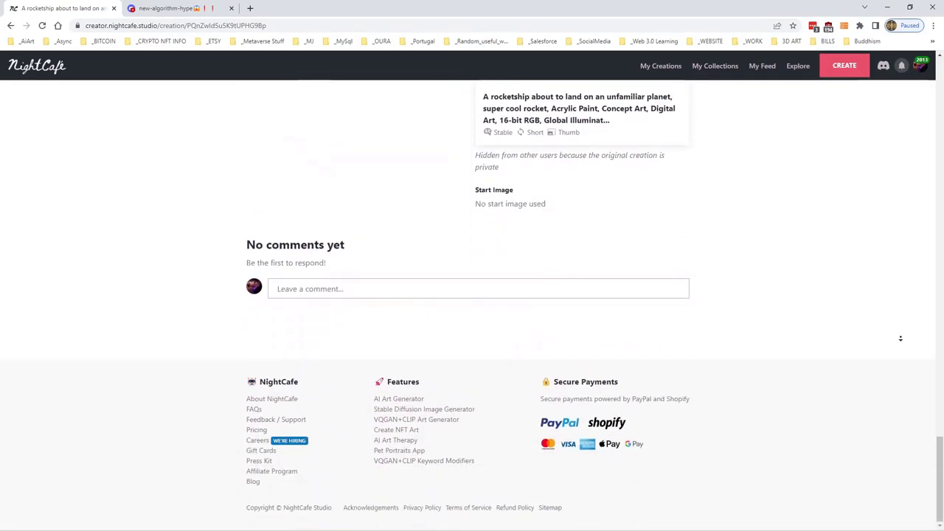
{"action": "scroll", "coordinate": [809, 381], "scroll_direction": "up", "scroll_amount": 12}
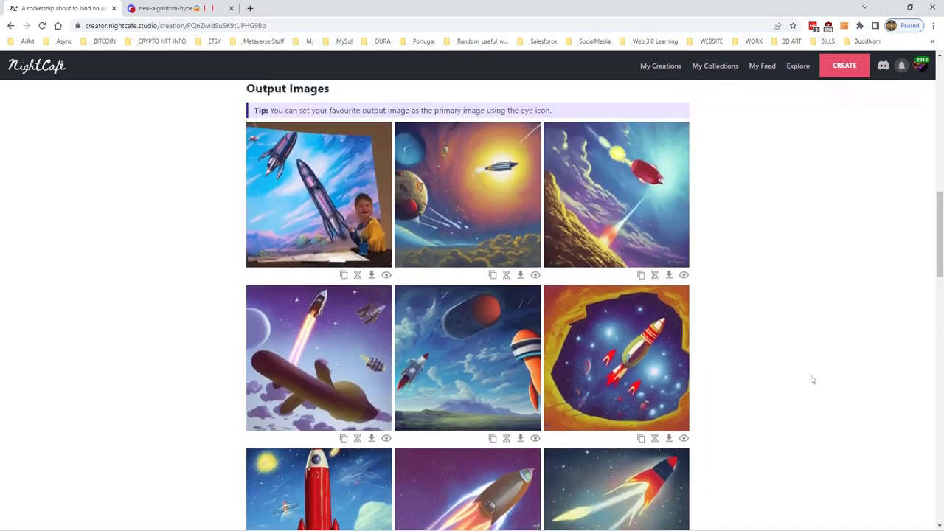
{"action": "scroll", "coordinate": [811, 380], "scroll_direction": "up", "scroll_amount": 10}
- Duplicate the 16-image rocketship creation, keeping prompt weight at 50%
{"action": "left_click", "coordinate": [631, 280]}
{"action": "scroll", "coordinate": [523, 300], "scroll_direction": "down", "scroll_amount": 3}
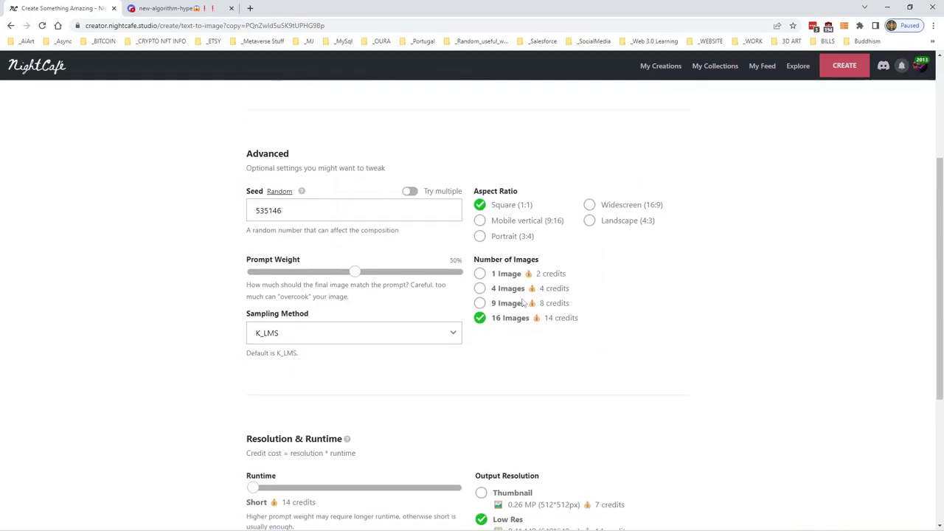
{"action": "left_click_drag", "start_coordinate": [355, 272], "coordinate": [458, 271]}
{"action": "left_click", "coordinate": [350, 274]}
- Set output resolution to Thumbnail and keep Square (1:1), totalling 7 credits
{"action": "scroll", "coordinate": [509, 347], "scroll_direction": "down", "scroll_amount": 2}
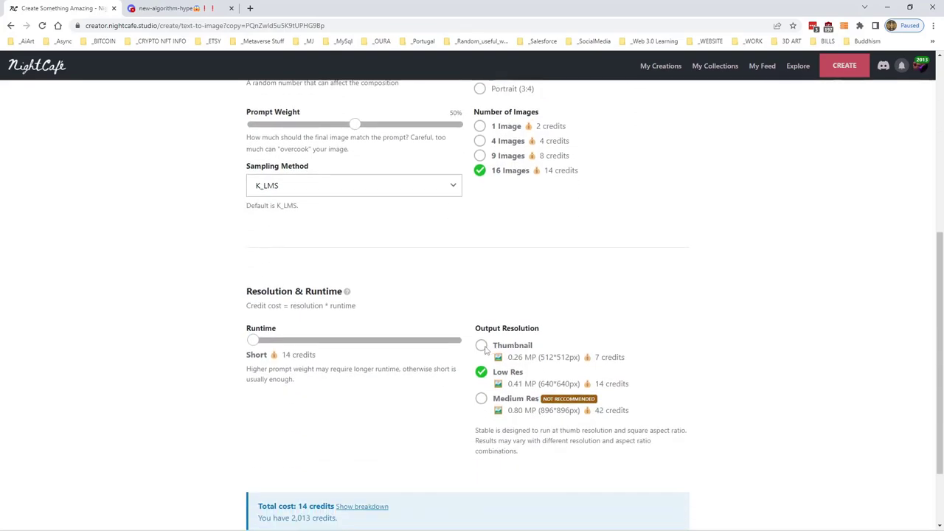
{"action": "left_click", "coordinate": [482, 346]}
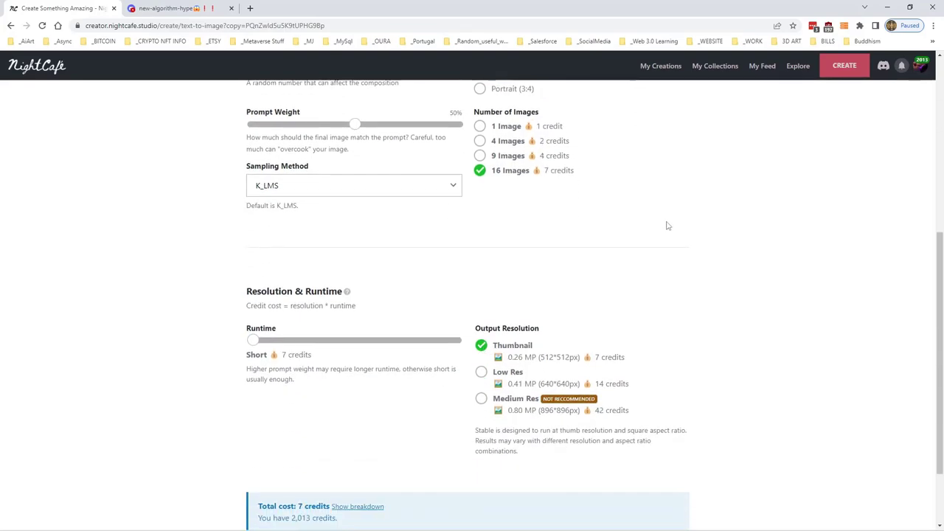
{"action": "scroll", "coordinate": [667, 226], "scroll_direction": "up", "scroll_amount": 3}
{"action": "left_click", "coordinate": [590, 253]}
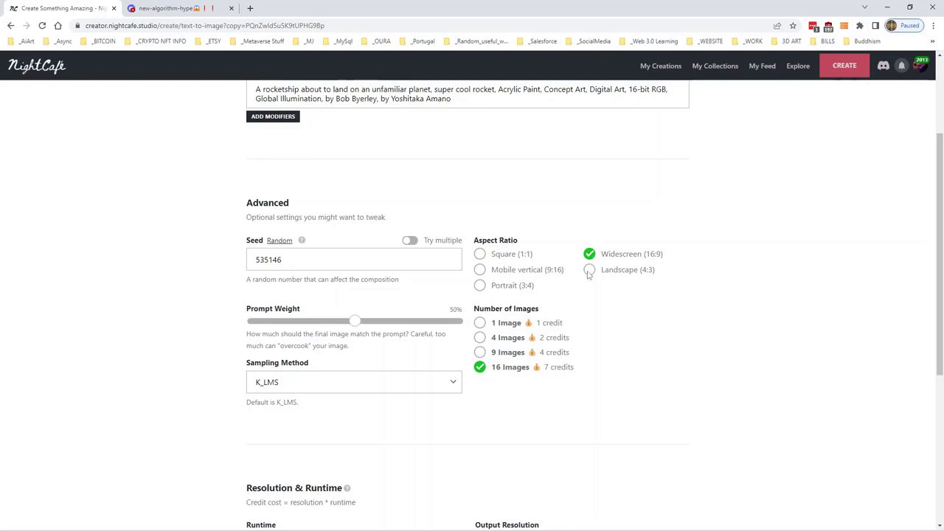
{"action": "left_click", "coordinate": [485, 256]}
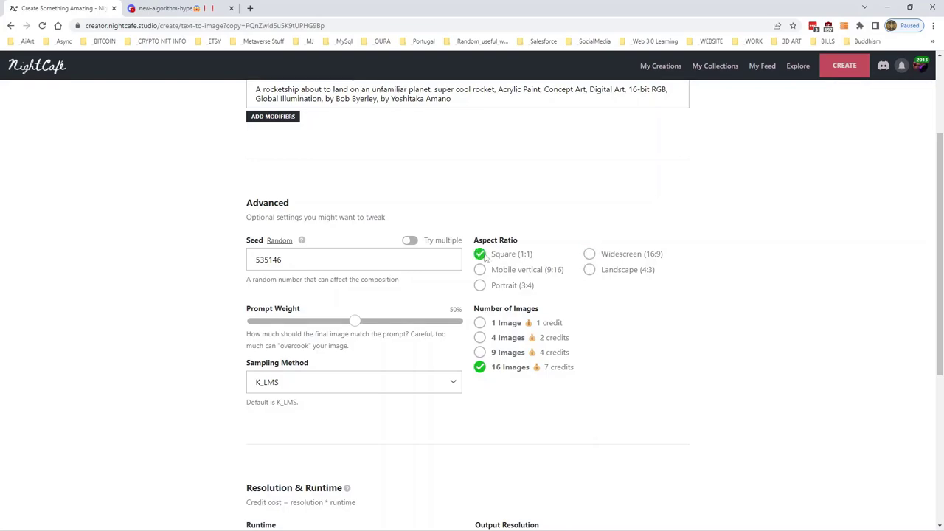
{"action": "scroll", "coordinate": [622, 276], "scroll_direction": "up", "scroll_amount": 1}
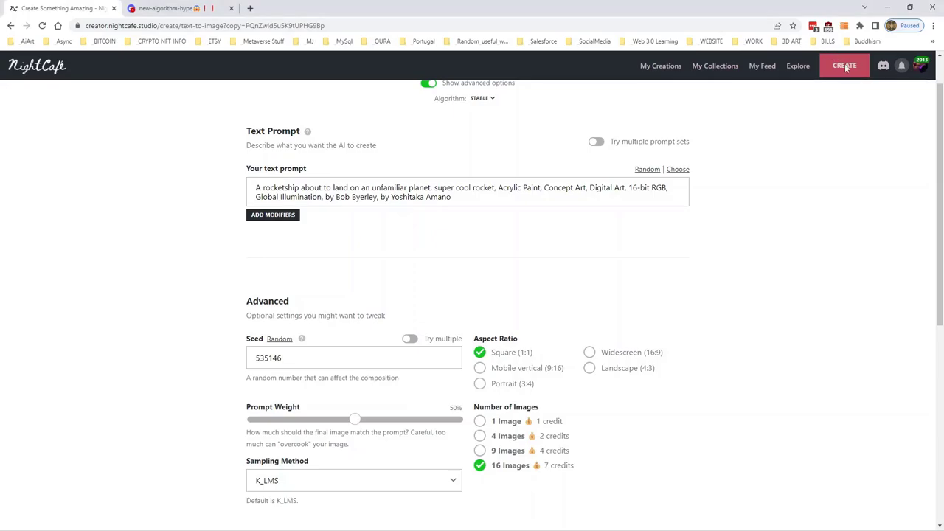
- Start a new Stable Diffusion creation with the Tron motorbike prompt and seed 560142
{"action": "left_click", "coordinate": [660, 65]}
{"action": "left_click", "coordinate": [842, 68]}
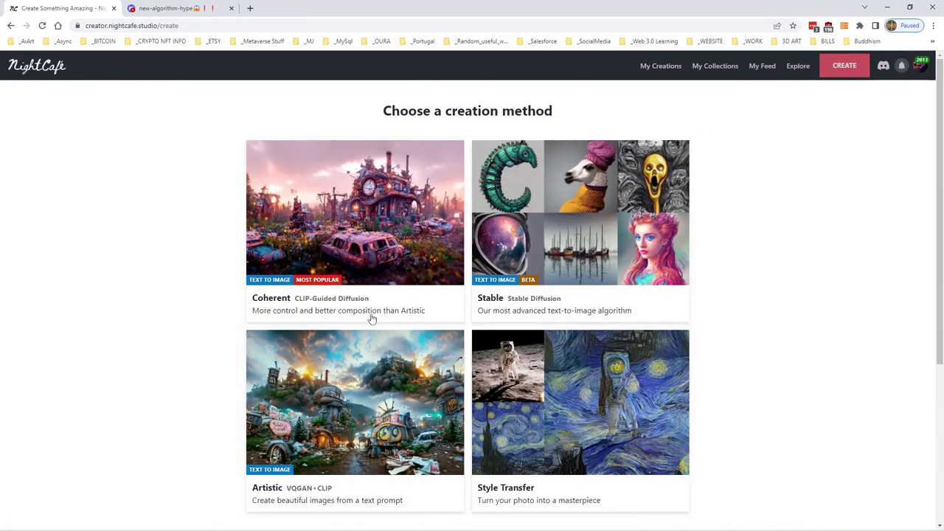
{"action": "left_click", "coordinate": [528, 282]}
{"action": "left_click", "coordinate": [343, 236]}
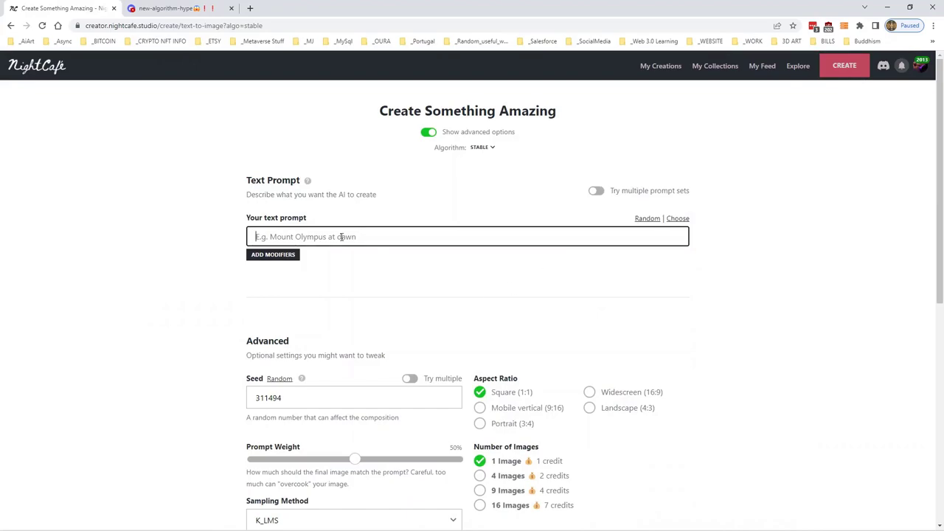
{"action": "type", "text": "The motorbike from Tron the movie, ultra high detail, sci-fi, futuristic"}
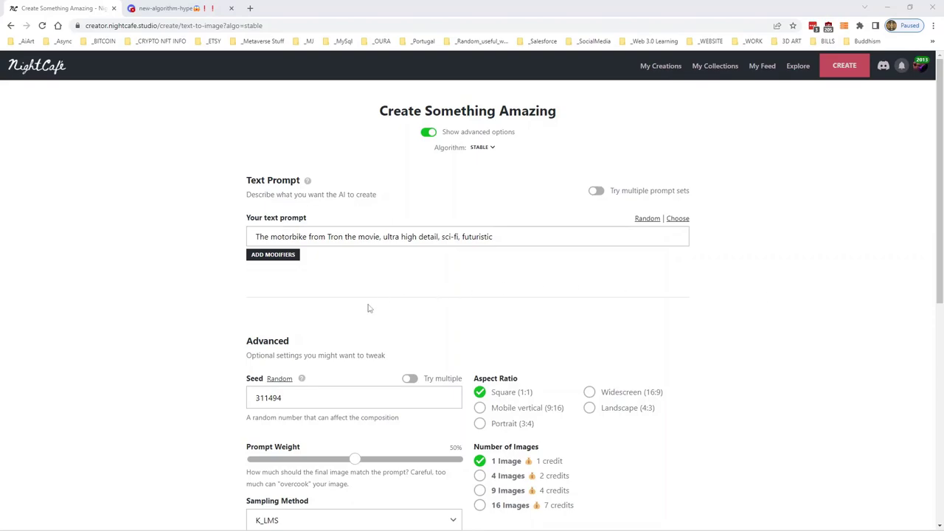
{"action": "left_click_drag", "start_coordinate": [297, 395], "coordinate": [184, 397]}
{"action": "type", "text": "560142"}
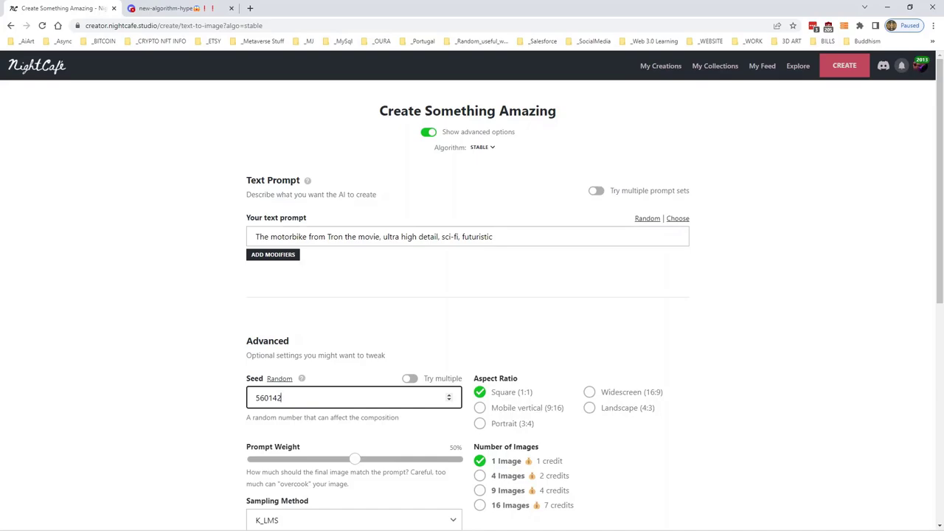
- Request a 16-image batch and submit the creation for 7 credits
{"action": "scroll", "coordinate": [605, 291], "scroll_direction": "down", "scroll_amount": 3}
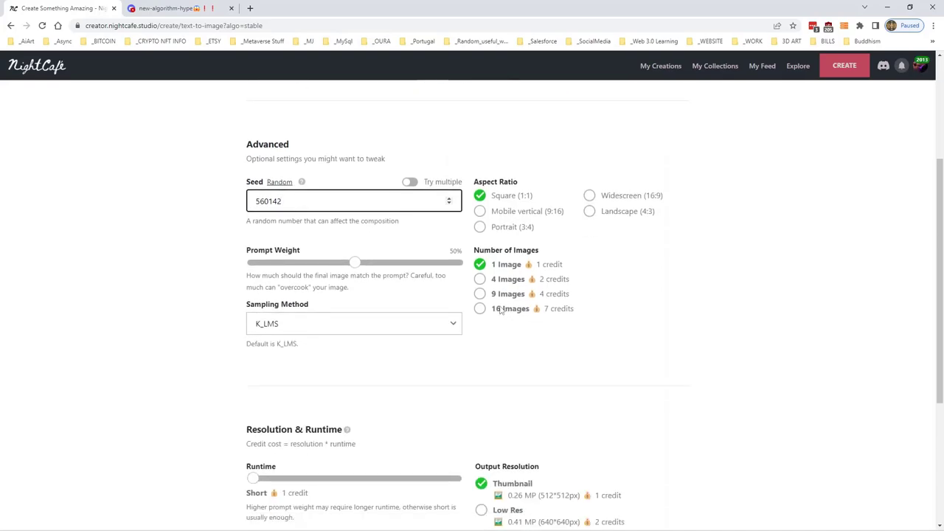
{"action": "left_click", "coordinate": [527, 309]}
{"action": "scroll", "coordinate": [642, 302], "scroll_direction": "down", "scroll_amount": 3}
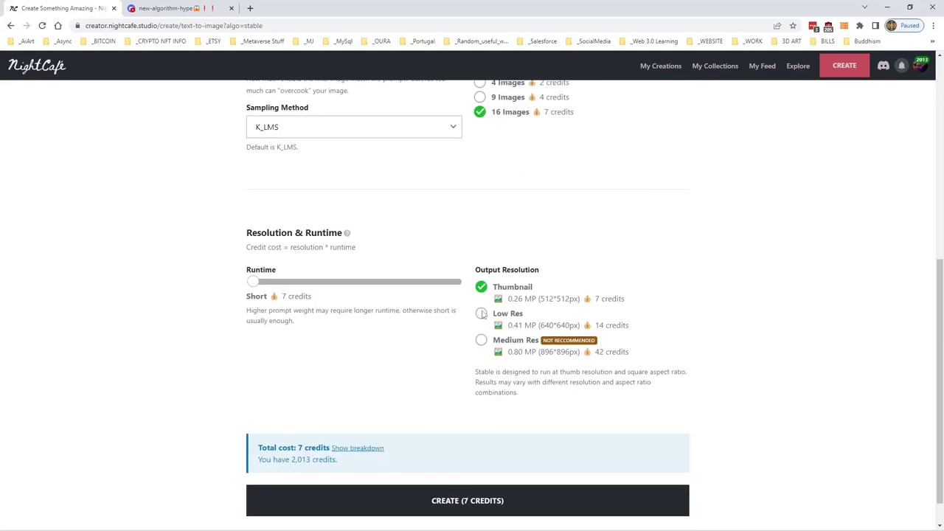
{"action": "scroll", "coordinate": [723, 276], "scroll_direction": "up", "scroll_amount": 3}
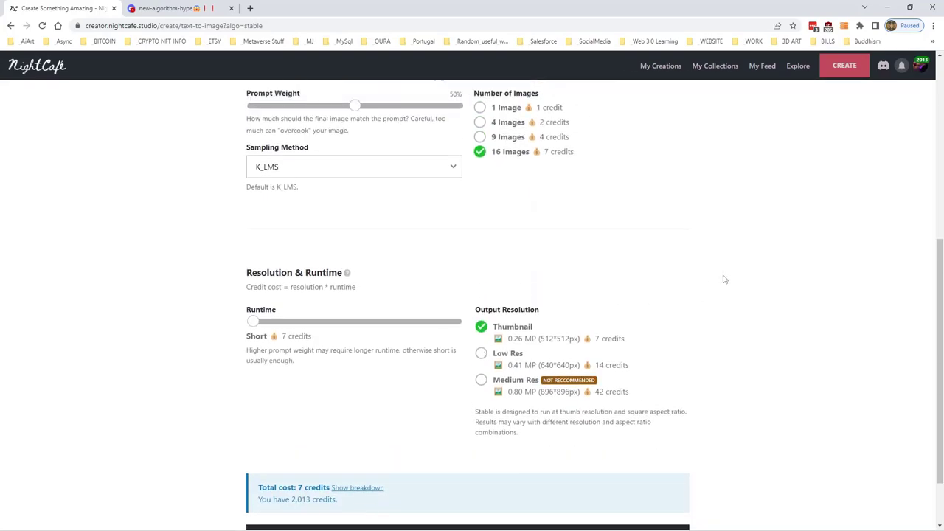
{"action": "scroll", "coordinate": [678, 303], "scroll_direction": "down", "scroll_amount": 3}
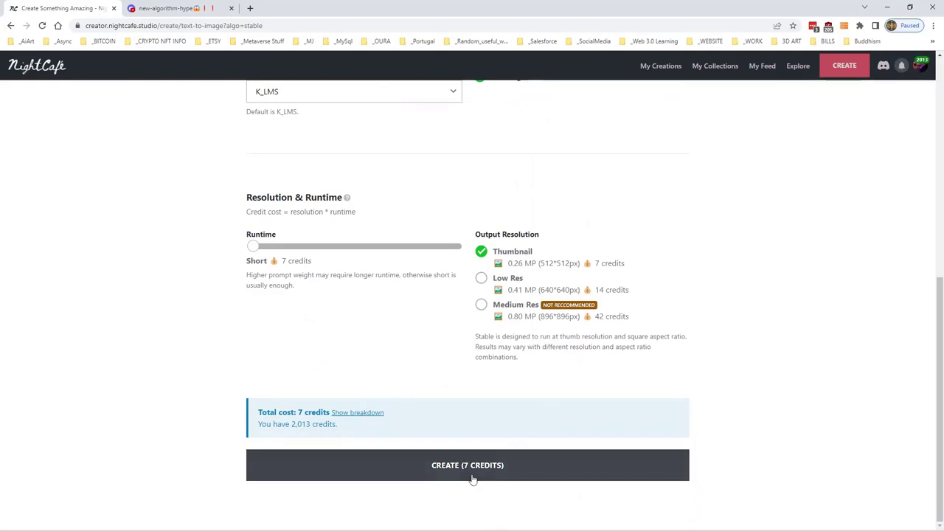
{"action": "scroll", "coordinate": [605, 362], "scroll_direction": "up", "scroll_amount": 6}
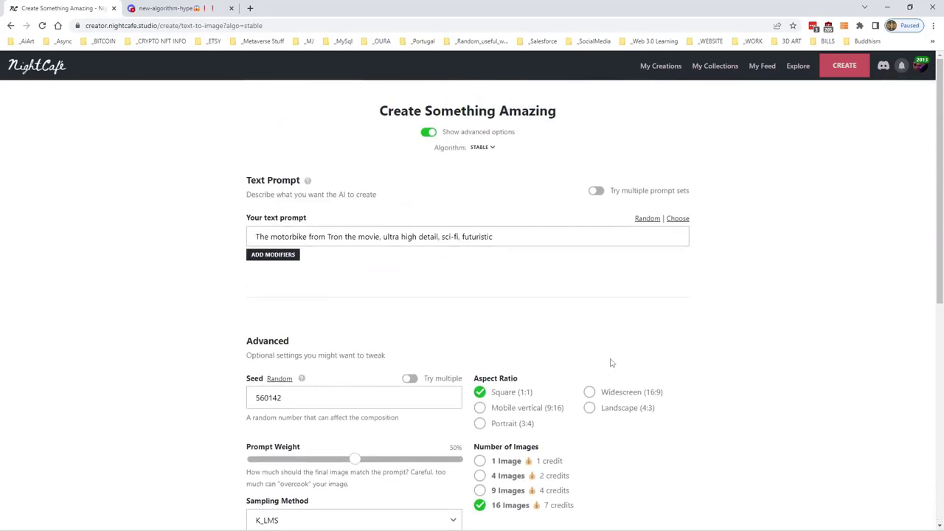
{"action": "scroll", "coordinate": [611, 362], "scroll_direction": "down", "scroll_amount": 4}
{"action": "scroll", "coordinate": [502, 442], "scroll_direction": "down", "scroll_amount": 2}
{"action": "left_click", "coordinate": [493, 464]}
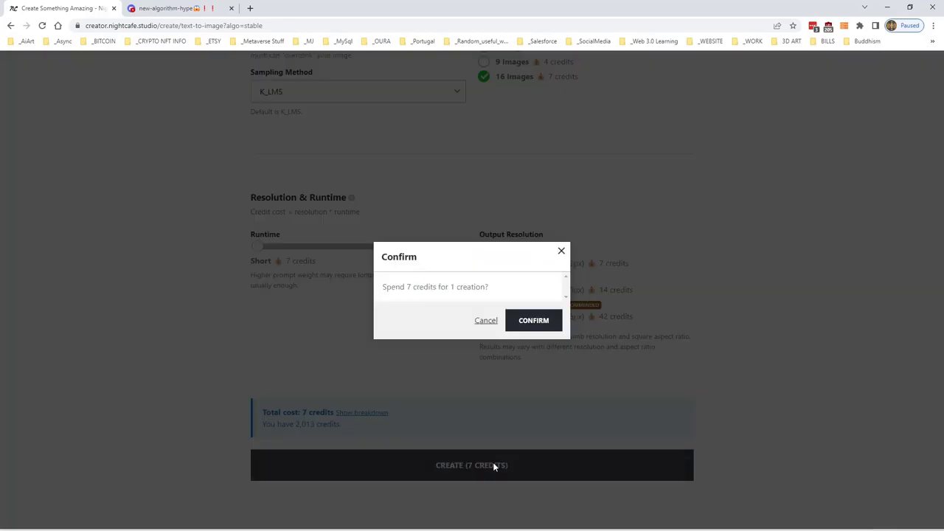
{"action": "left_click", "coordinate": [531, 321]}
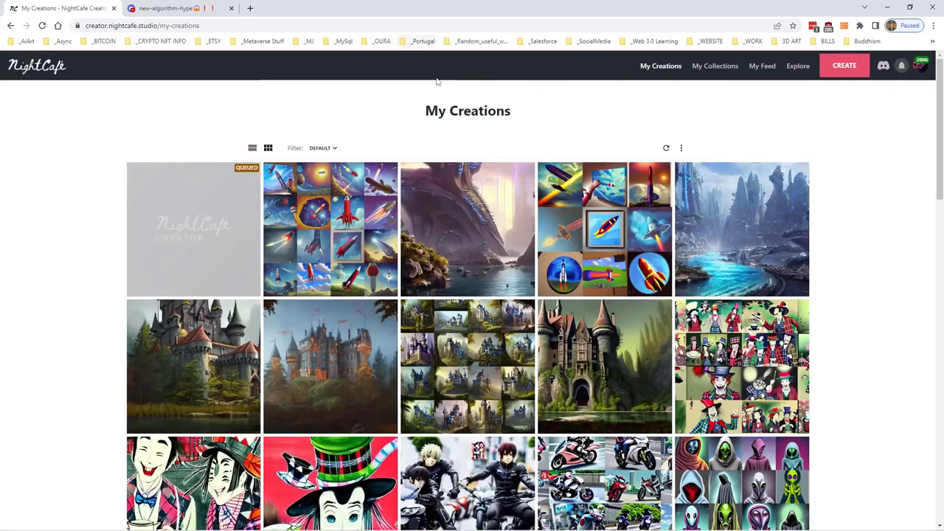
- Open the futuristic city creation and look over its page
{"action": "left_click", "coordinate": [440, 180]}
{"action": "scroll", "coordinate": [450, 174], "scroll_direction": "down", "scroll_amount": 10}
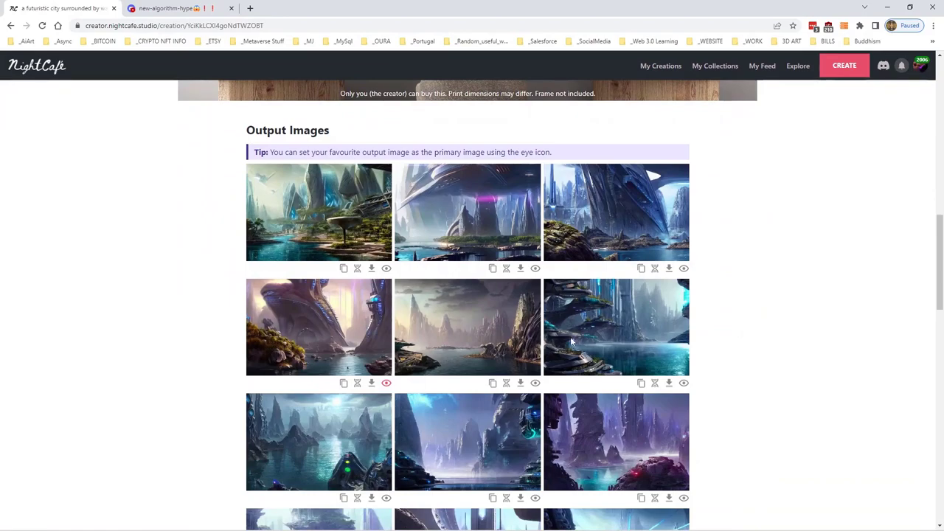
{"action": "scroll", "coordinate": [516, 370], "scroll_direction": "down", "scroll_amount": 2}
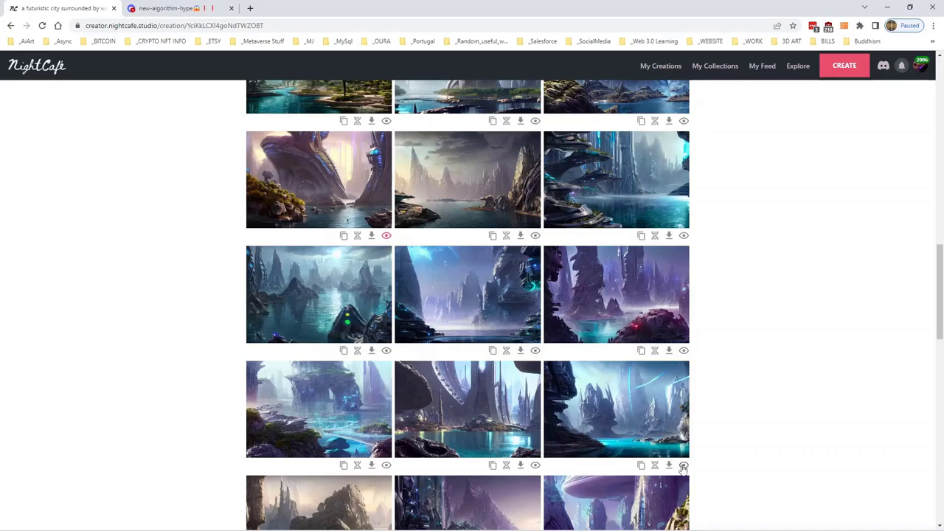
{"action": "scroll", "coordinate": [715, 377], "scroll_direction": "up", "scroll_amount": 15}
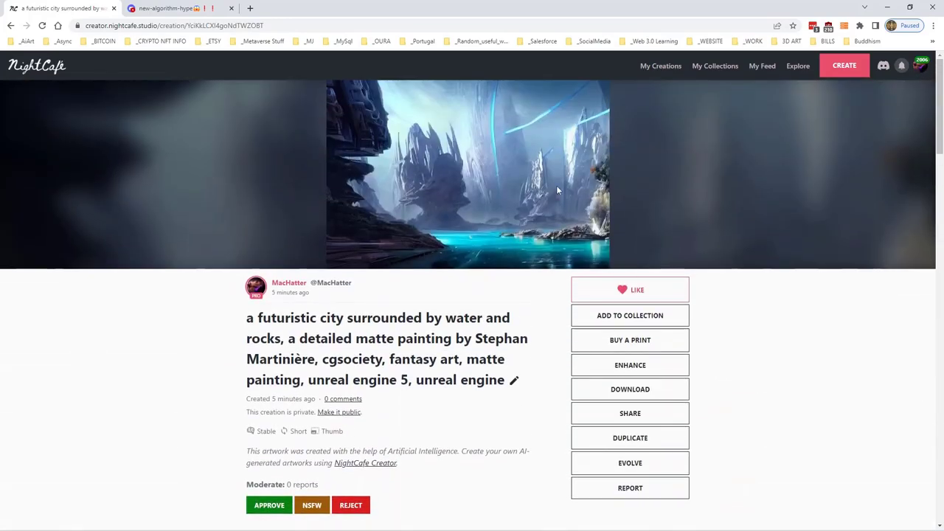
{"action": "scroll", "coordinate": [563, 265], "scroll_direction": "down", "scroll_amount": 12}
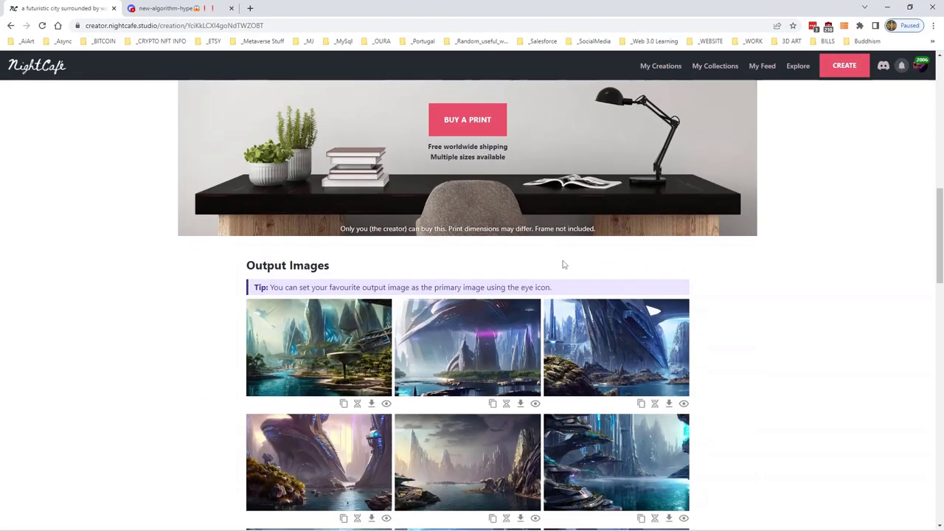
{"action": "scroll", "coordinate": [563, 264], "scroll_direction": "up", "scroll_amount": 2}
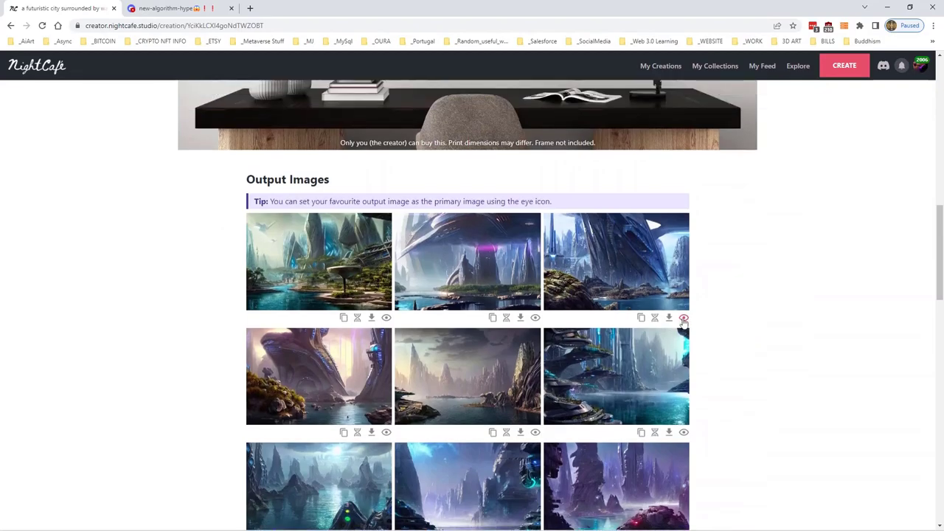
{"action": "scroll", "coordinate": [712, 318], "scroll_direction": "up", "scroll_amount": 3}
{"action": "scroll", "coordinate": [712, 313], "scroll_direction": "up", "scroll_amount": 5}
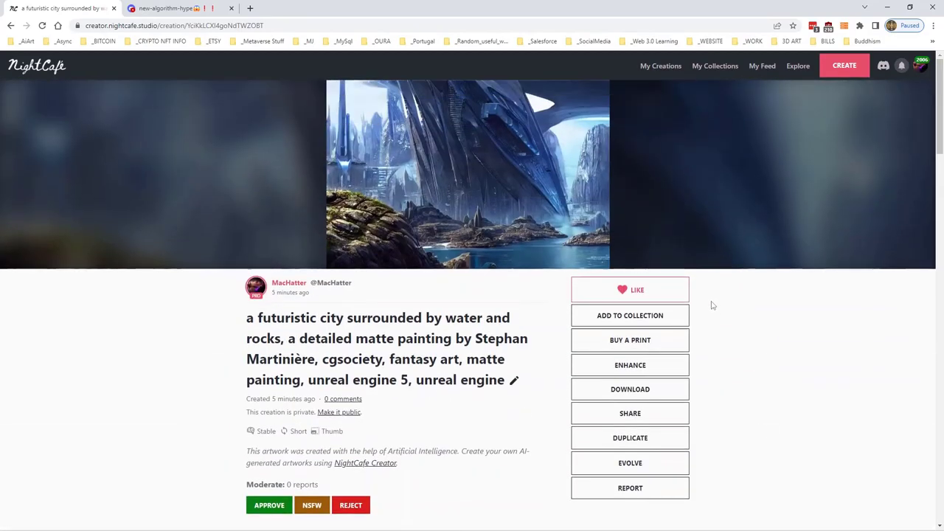
- Upscale the futuristic city image to 4.00x for 1 credit
{"action": "left_click", "coordinate": [627, 364]}
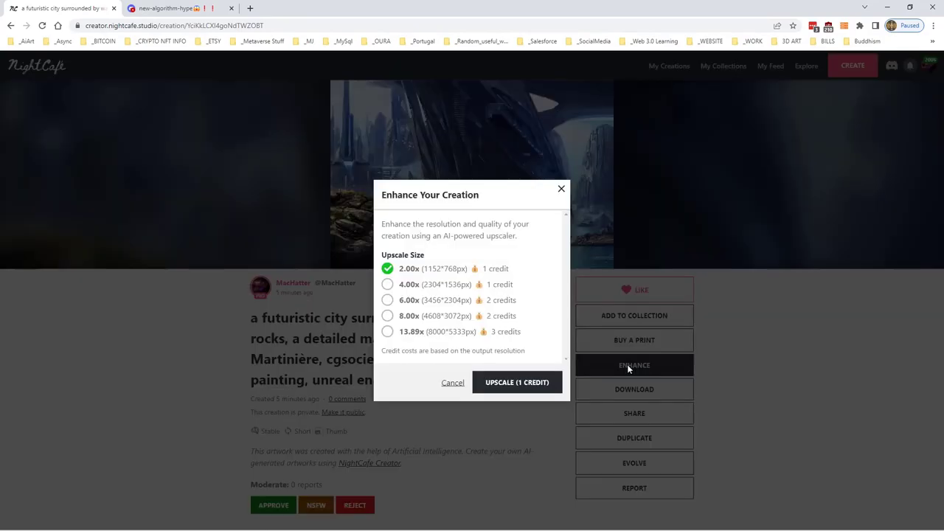
{"action": "left_click", "coordinate": [389, 285]}
{"action": "left_click", "coordinate": [514, 384]}
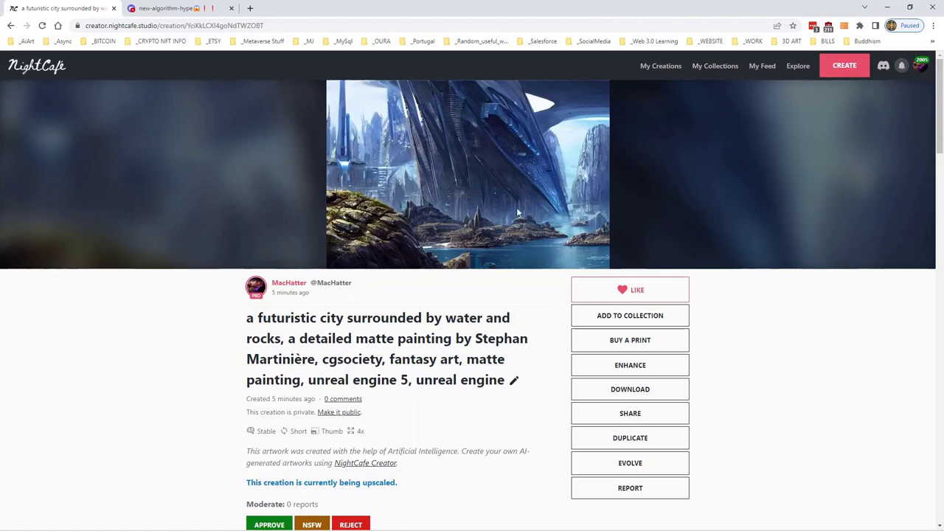
- Open the new Tron motorbike creation from My Creations
{"action": "left_click", "coordinate": [663, 66]}
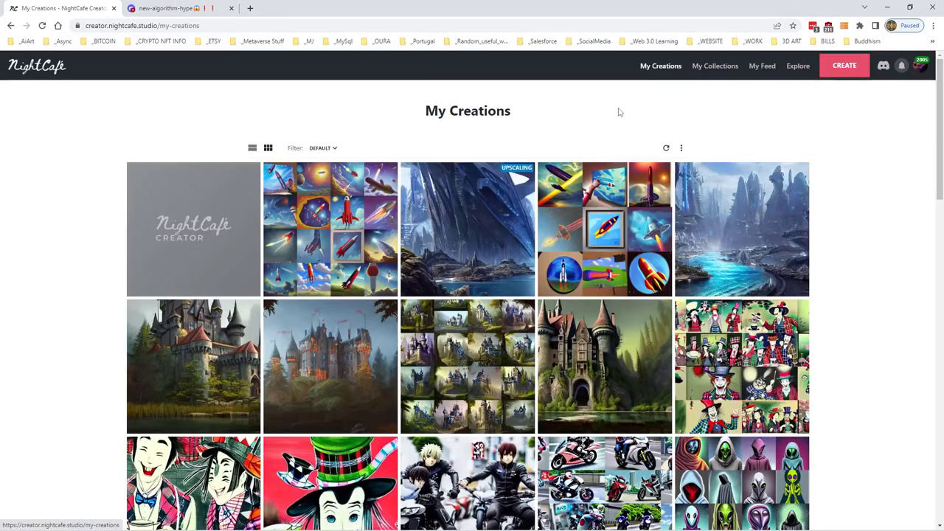
{"action": "mouse_move", "coordinate": [223, 196]}
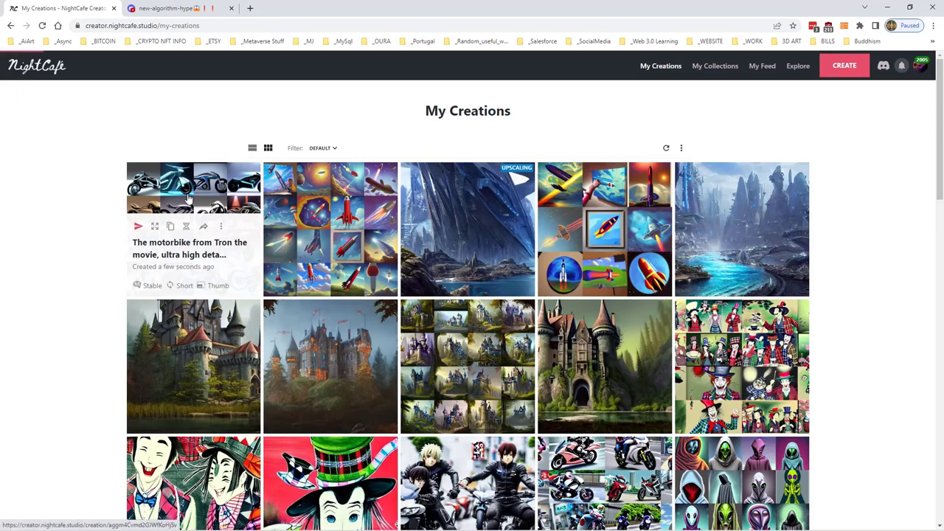
{"action": "left_click", "coordinate": [188, 196]}
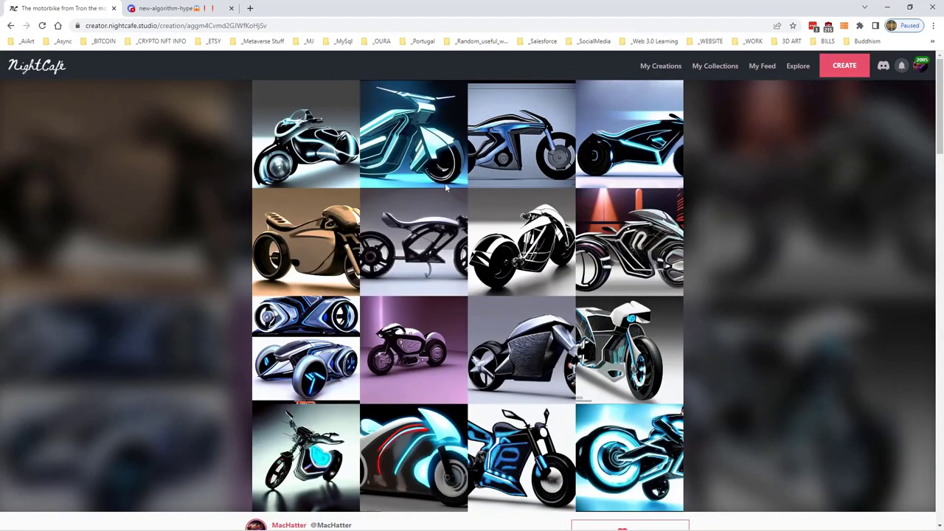
{"action": "scroll", "coordinate": [445, 187], "scroll_direction": "down", "scroll_amount": 2}
{"action": "scroll", "coordinate": [446, 187], "scroll_direction": "up", "scroll_amount": 2}
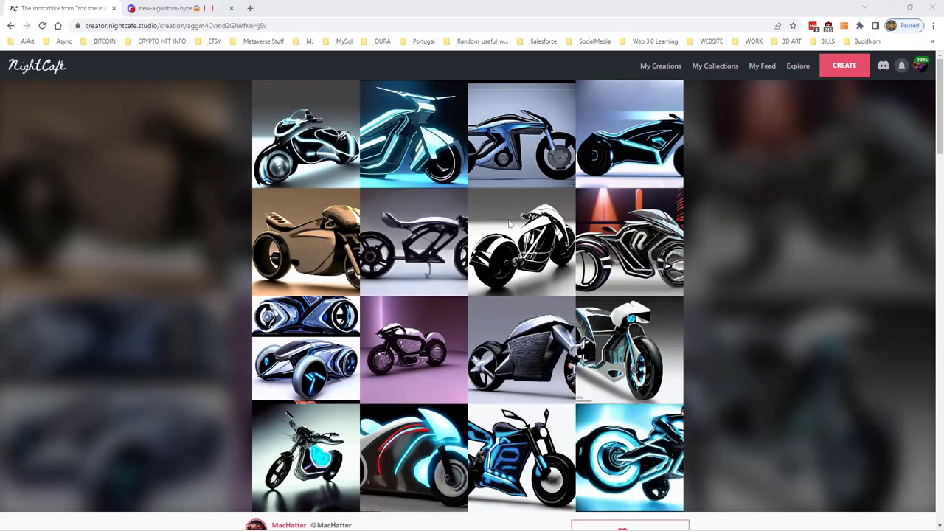
{"action": "scroll", "coordinate": [526, 191], "scroll_direction": "down", "scroll_amount": 1}
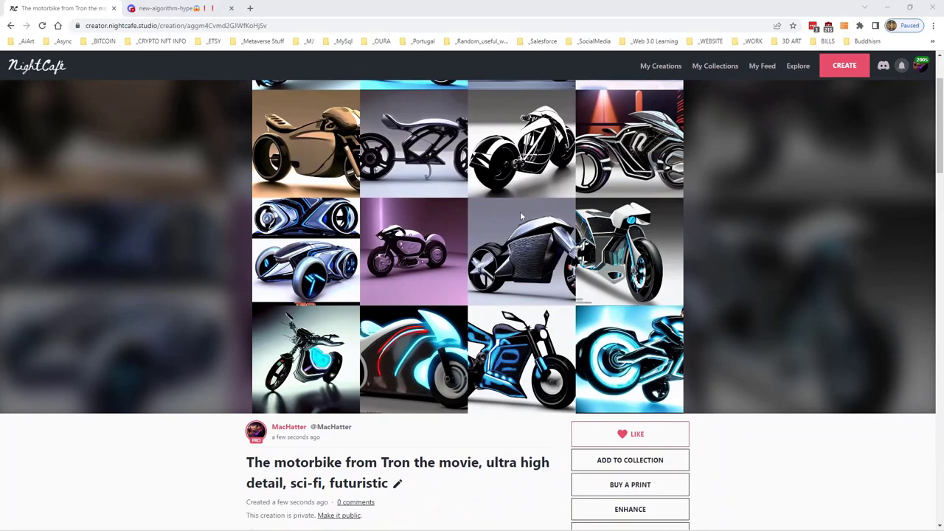
{"action": "scroll", "coordinate": [520, 211], "scroll_direction": "up", "scroll_amount": 1}
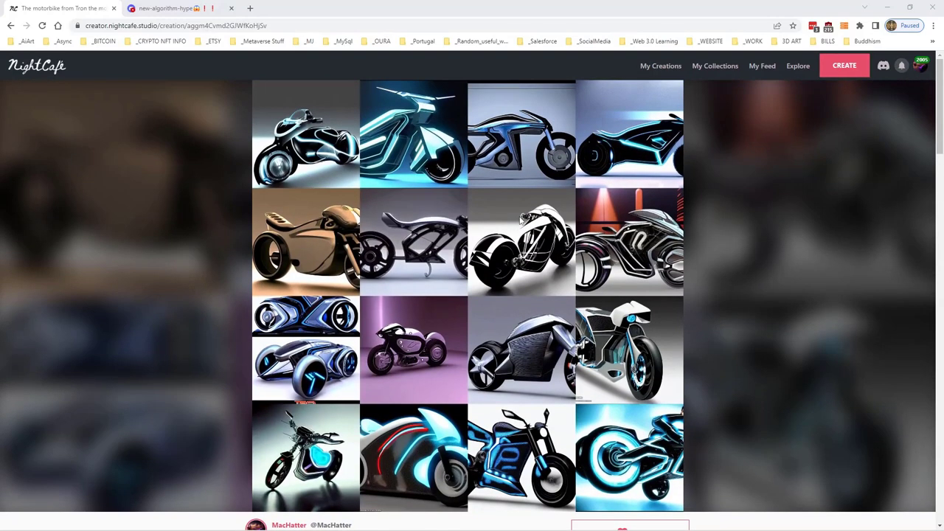
- Review the grid of 16 generated glowing motorbike images on the creation page
{"action": "left_click", "coordinate": [314, 144]}
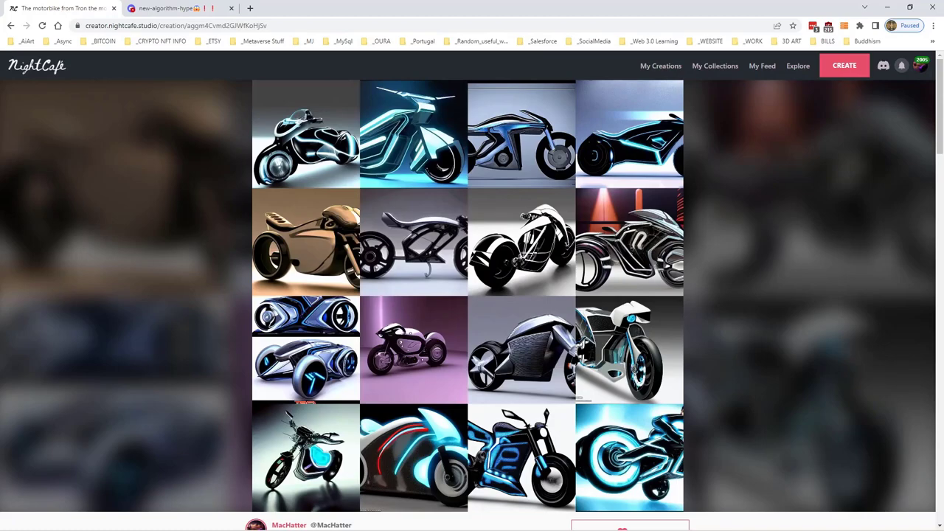
{"action": "left_click_drag", "start_coordinate": [943, 83], "coordinate": [457, 39]}
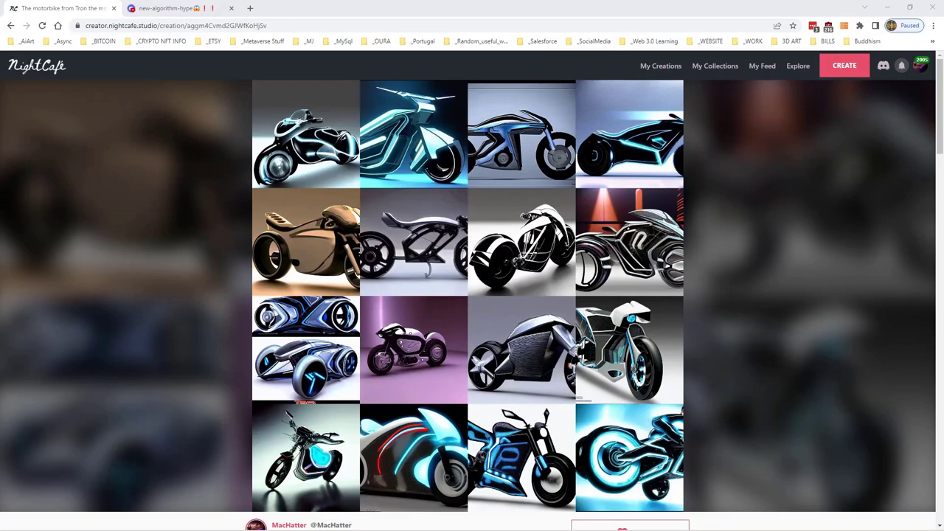
{"action": "scroll", "coordinate": [408, 236], "scroll_direction": "down", "scroll_amount": 2}
{"action": "scroll", "coordinate": [406, 233], "scroll_direction": "up", "scroll_amount": 2}
{"action": "left_click", "coordinate": [582, 345]}
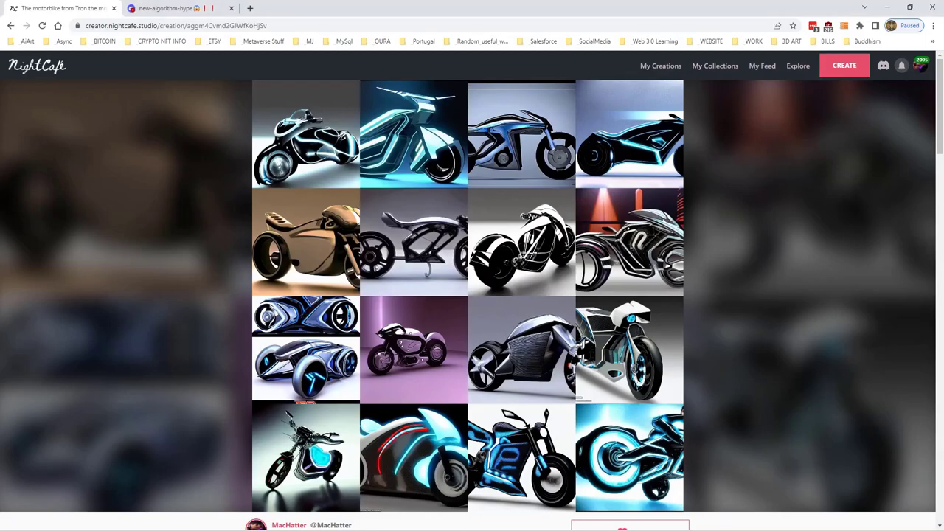
{"action": "scroll", "coordinate": [671, 249], "scroll_direction": "down", "scroll_amount": 8}
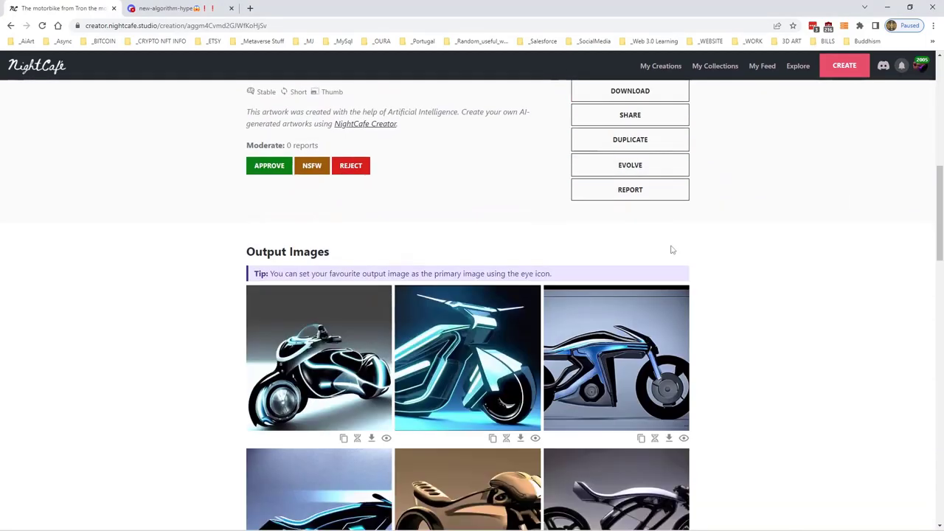
{"action": "scroll", "coordinate": [671, 249], "scroll_direction": "down", "scroll_amount": 3}
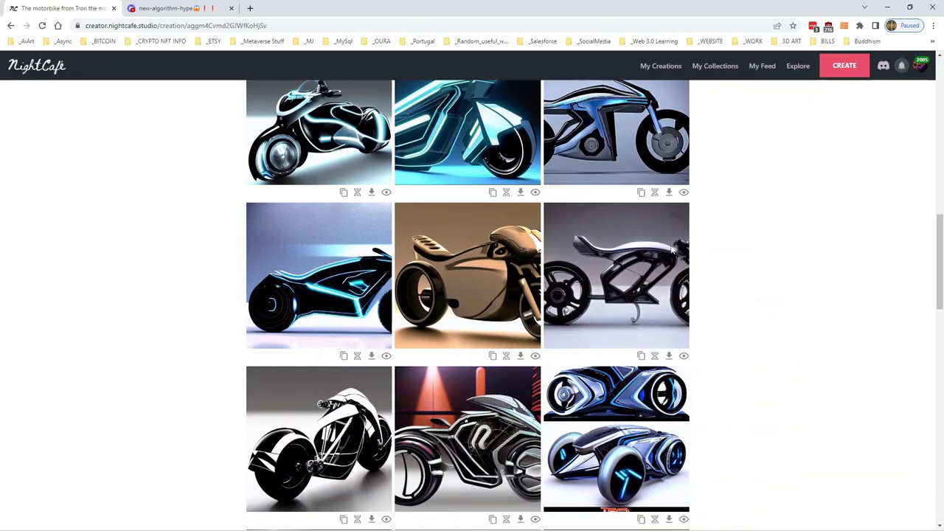
{"action": "scroll", "coordinate": [673, 250], "scroll_direction": "down", "scroll_amount": 3}
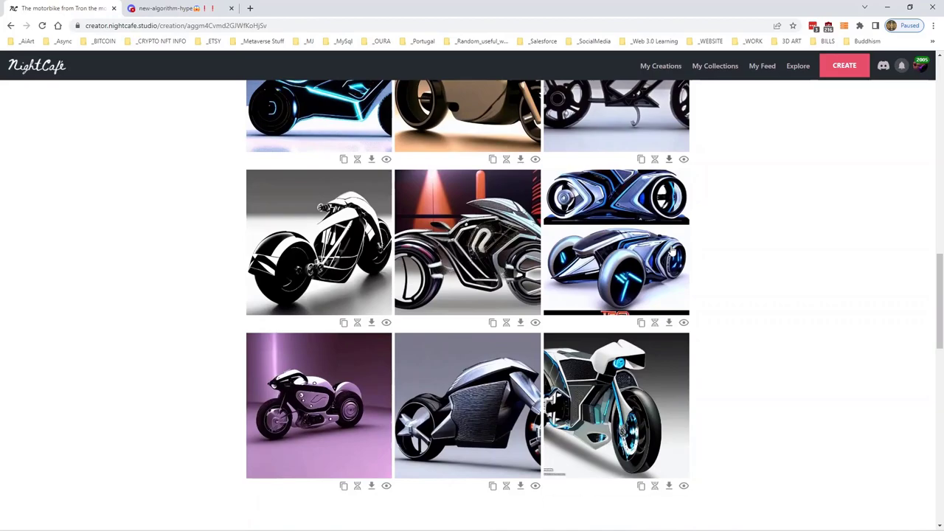
{"action": "scroll", "coordinate": [676, 249], "scroll_direction": "down", "scroll_amount": 3}
{"action": "scroll", "coordinate": [677, 247], "scroll_direction": "down", "scroll_amount": 3}
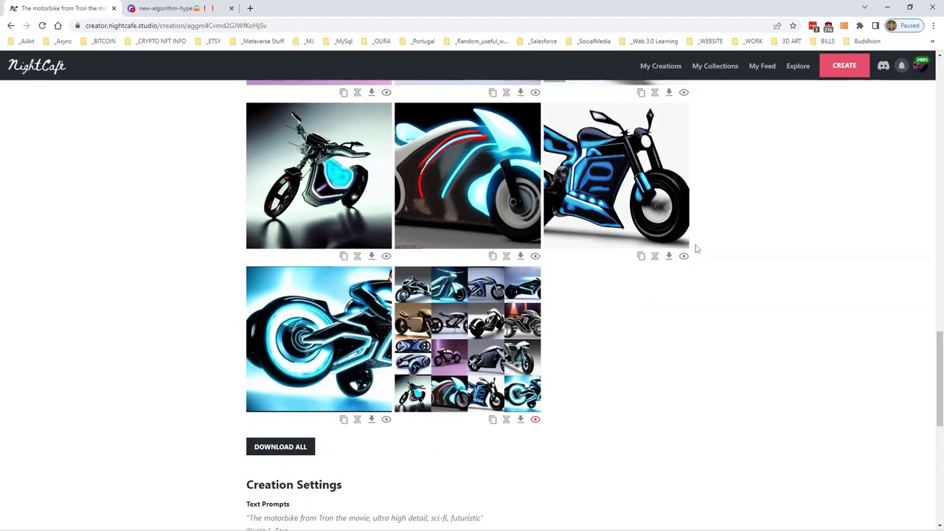
{"action": "scroll", "coordinate": [695, 248], "scroll_direction": "up", "scroll_amount": 4}
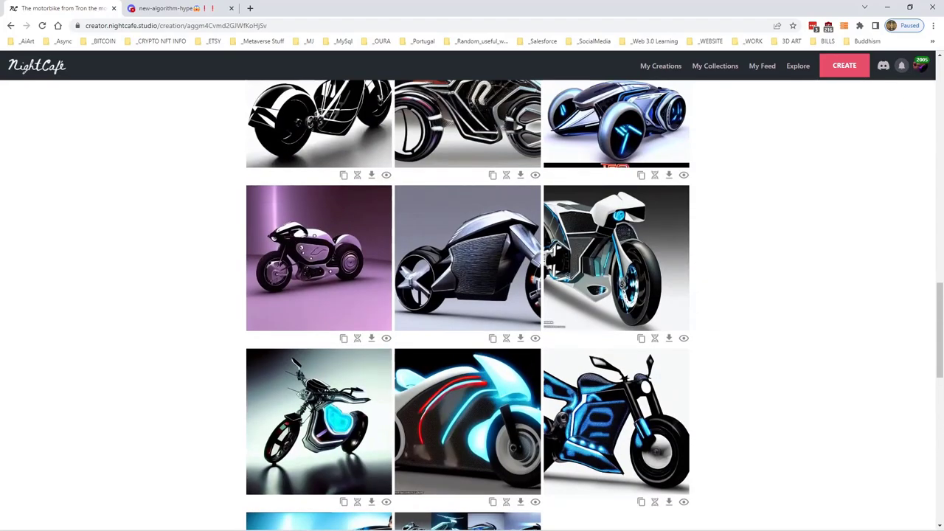